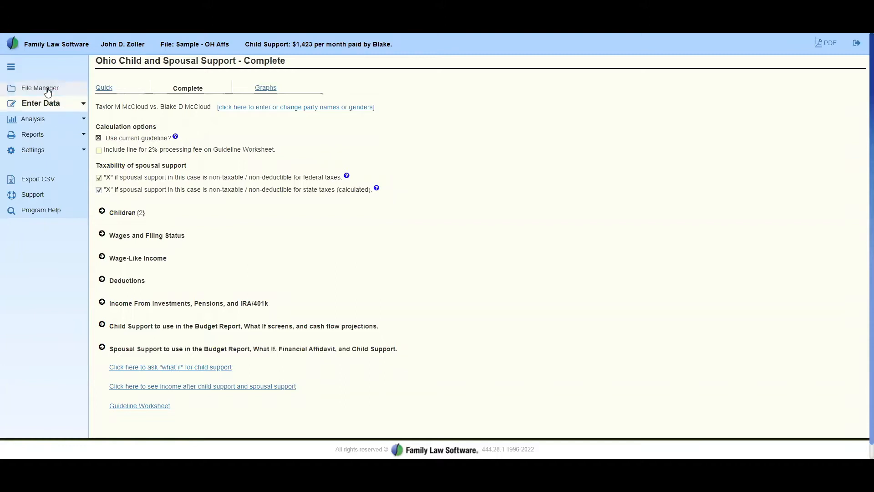
Review the professional's own case files and the client-shared files in the file manager, and return to the support screen.
left_click(48, 91)
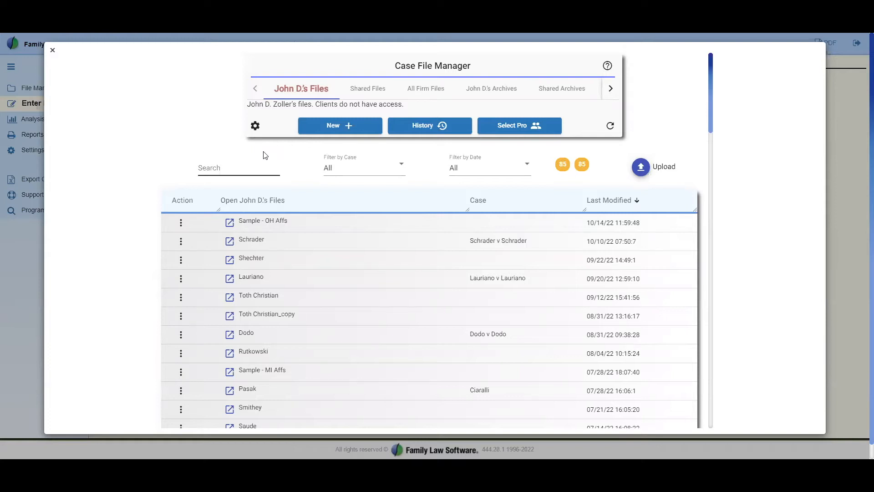
left_click(372, 90)
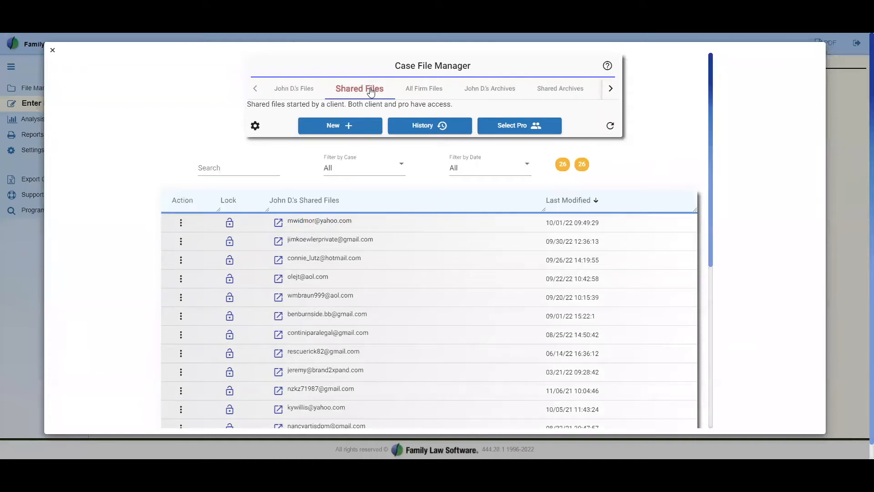
left_click(297, 89)
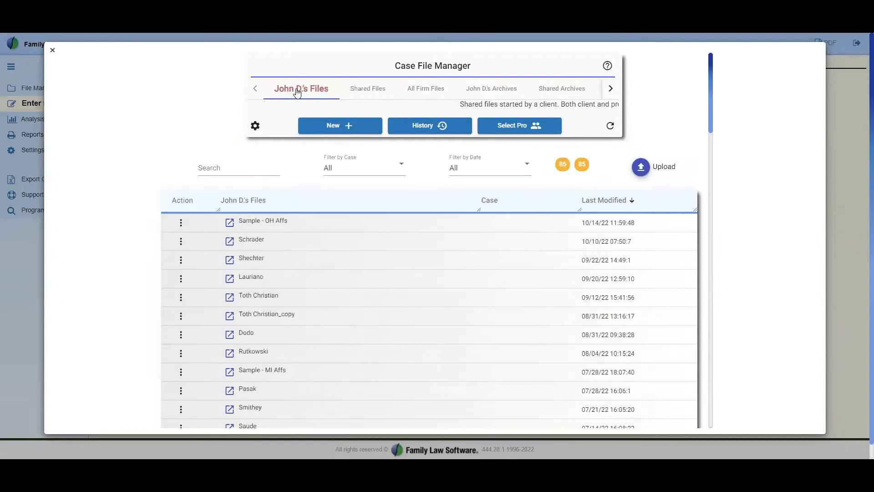
left_click(249, 222)
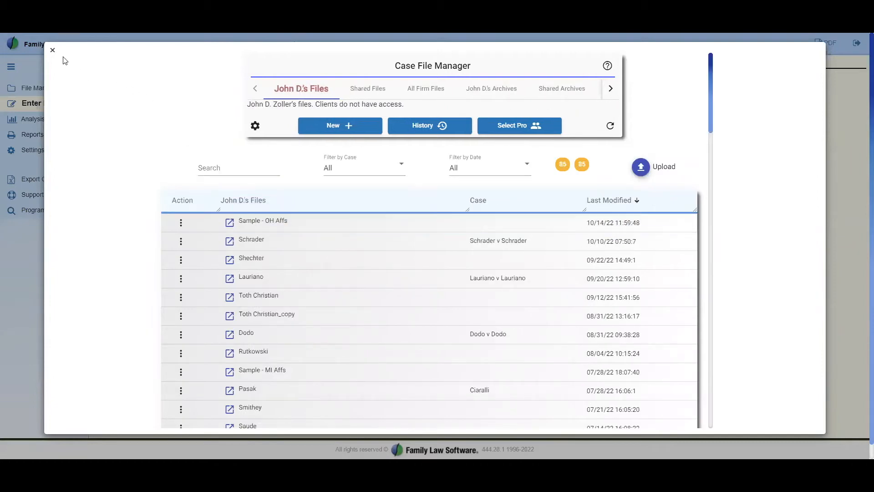
left_click(53, 51)
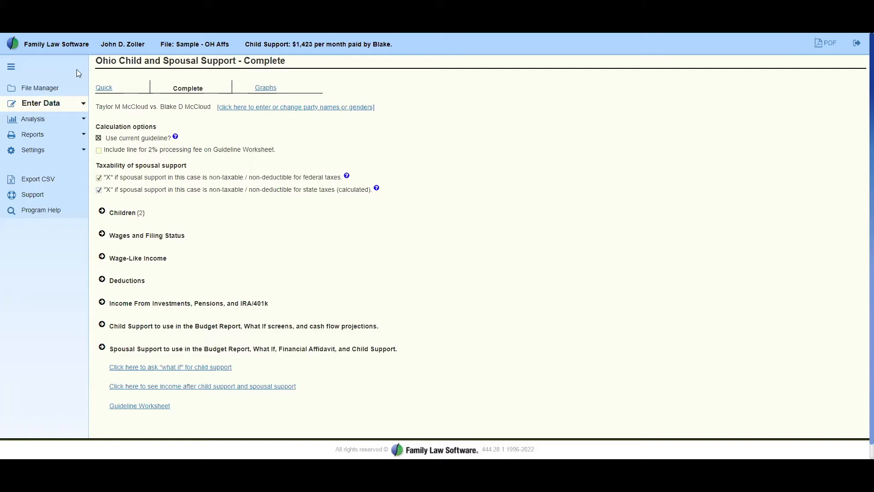
Examine the Quick child and spousal support screen's entries for children, wages, health insurance and spousal support.
left_click(104, 89)
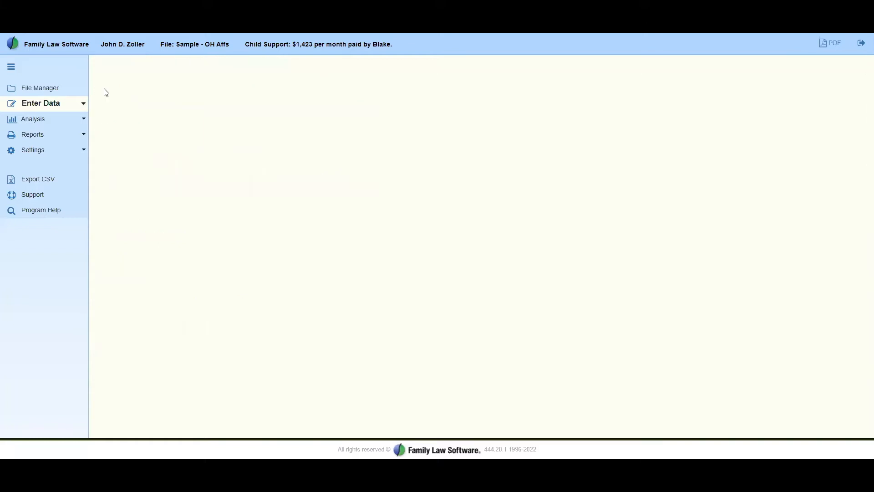
scroll(298, 264, "up", 5)
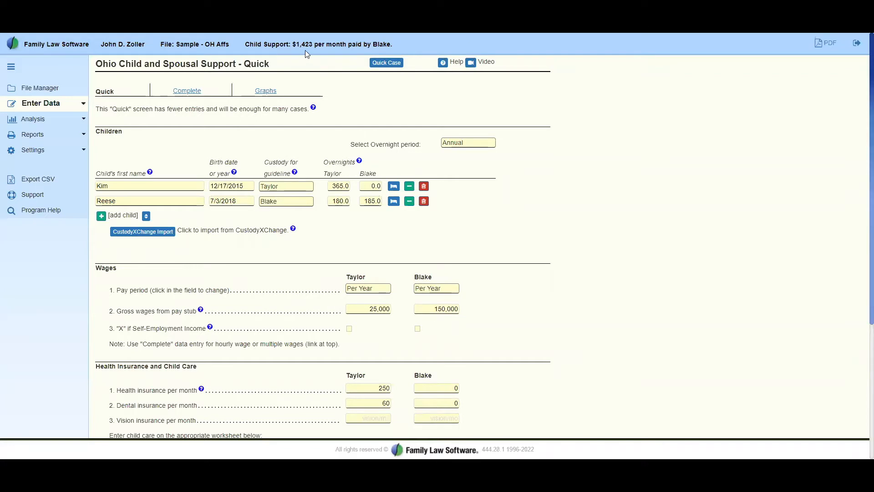
scroll(305, 50, "down", 3)
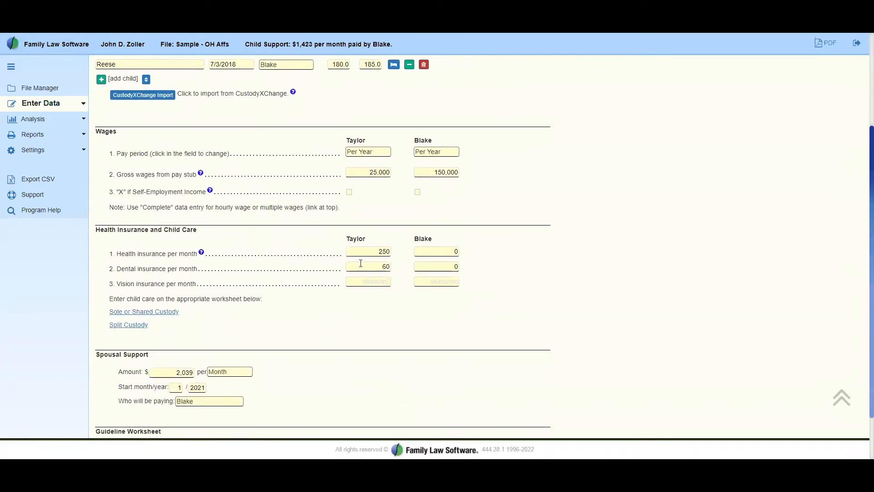
scroll(297, 379, "down", 1)
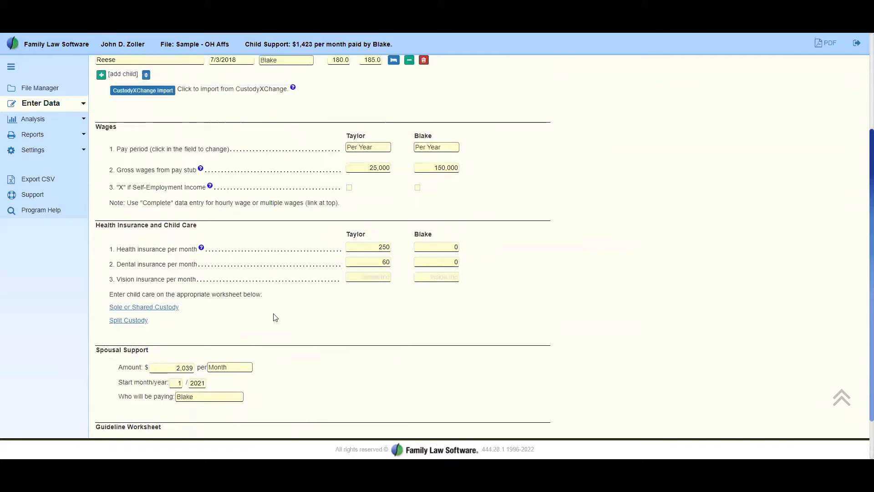
scroll(277, 319, "up", 4)
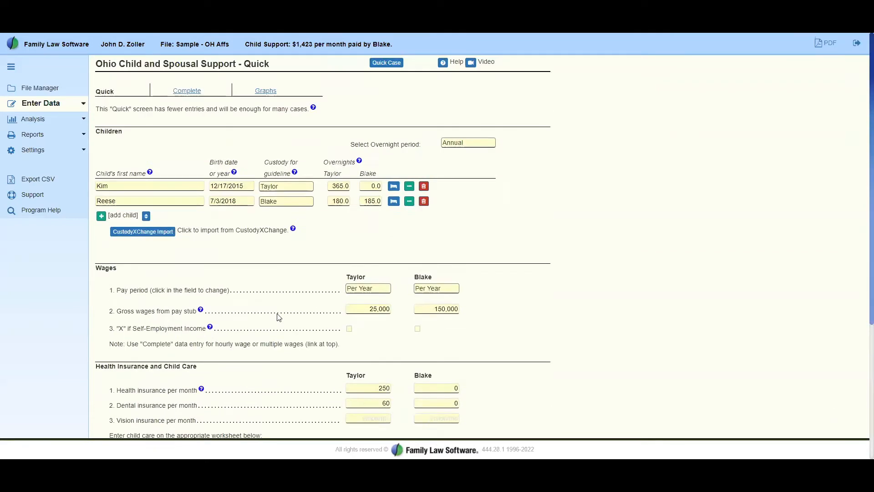
On the Complete support screen, toggle the current guideline off and on, and include the 2% processing fee line on the Guideline Worksheet.
left_click(187, 92)
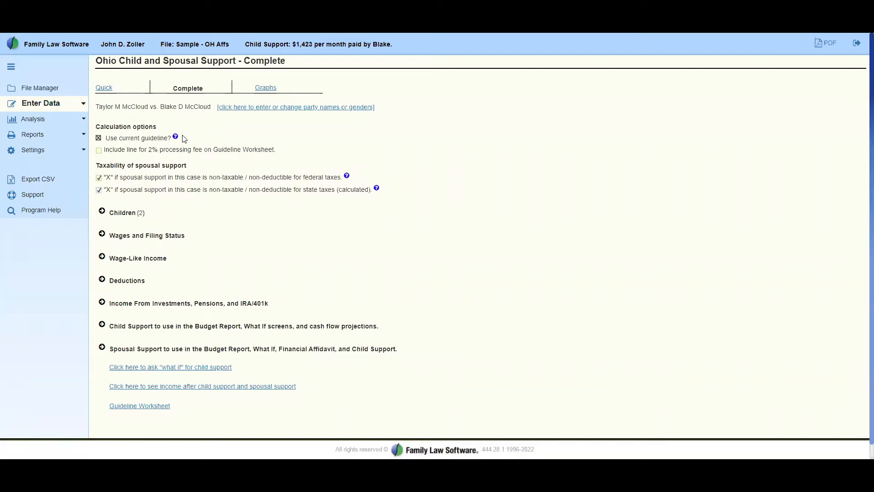
left_click(99, 138)
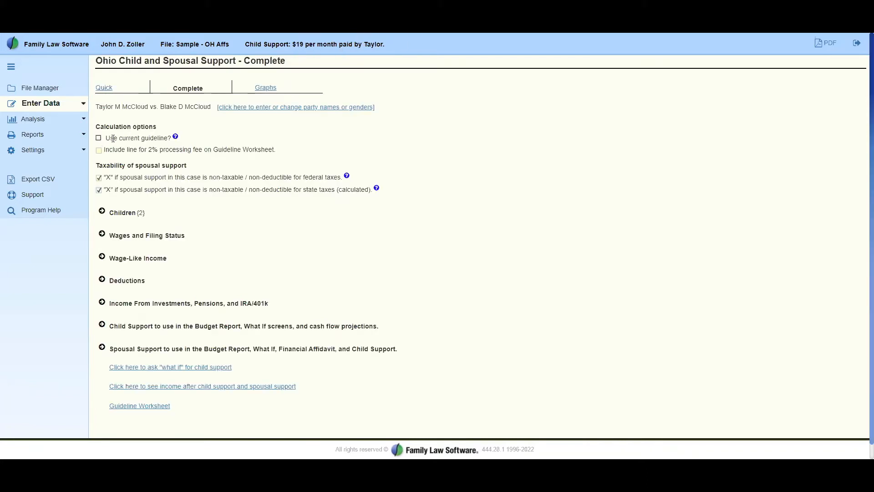
left_click(99, 139)
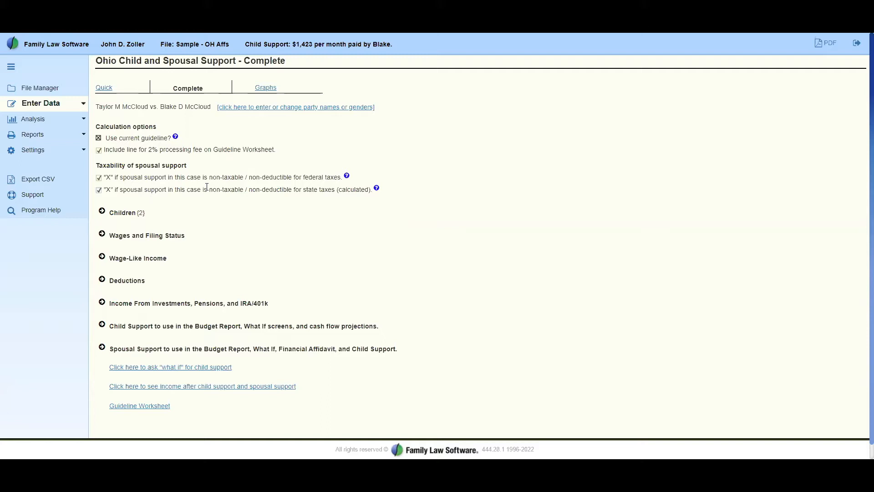
Expand the Children section and read the help explanations for birth date and parenting time deviation.
left_click(102, 212)
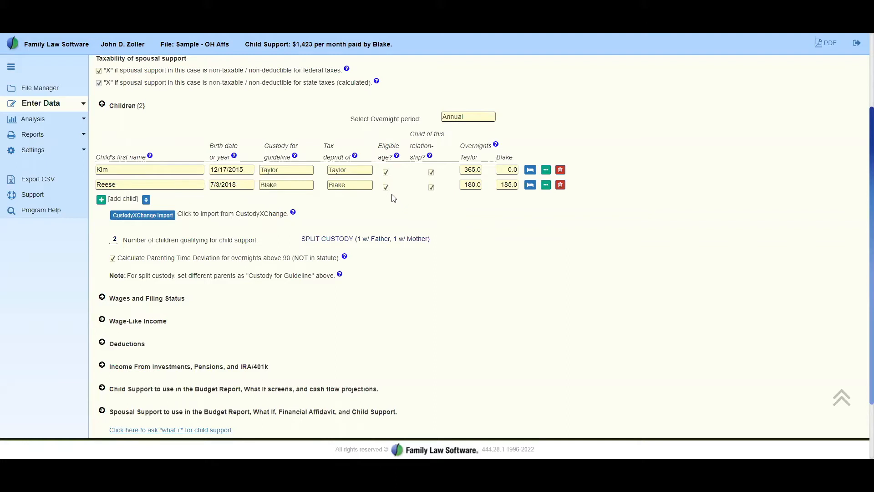
left_click(234, 156)
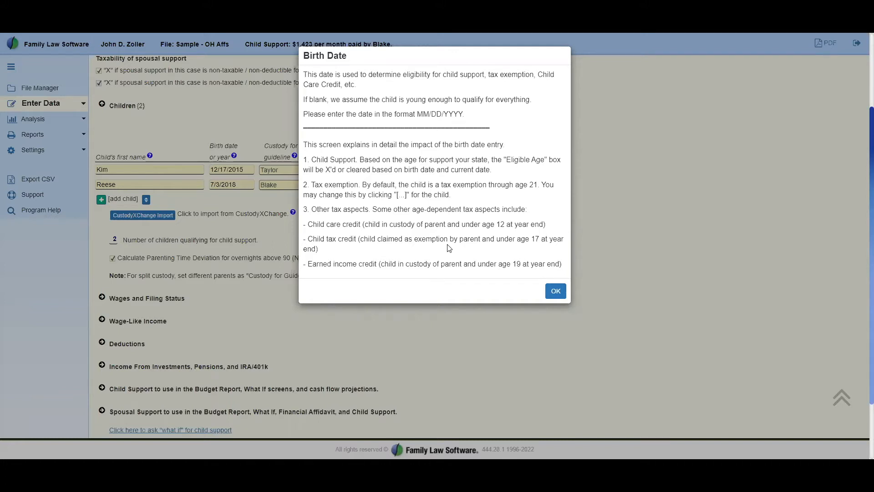
left_click(556, 290)
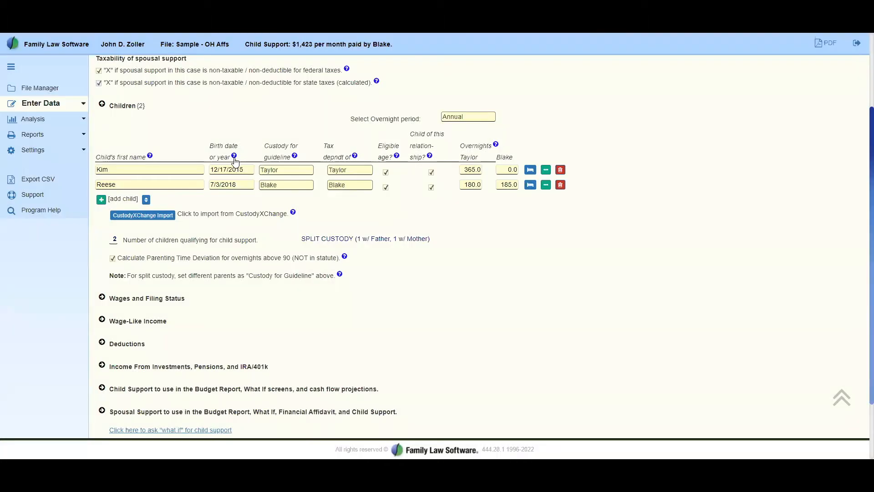
left_click(345, 257)
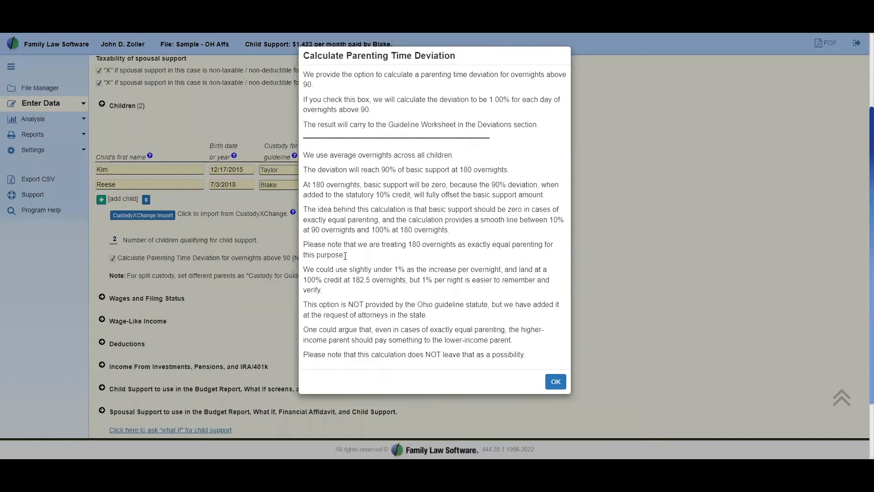
left_click(557, 382)
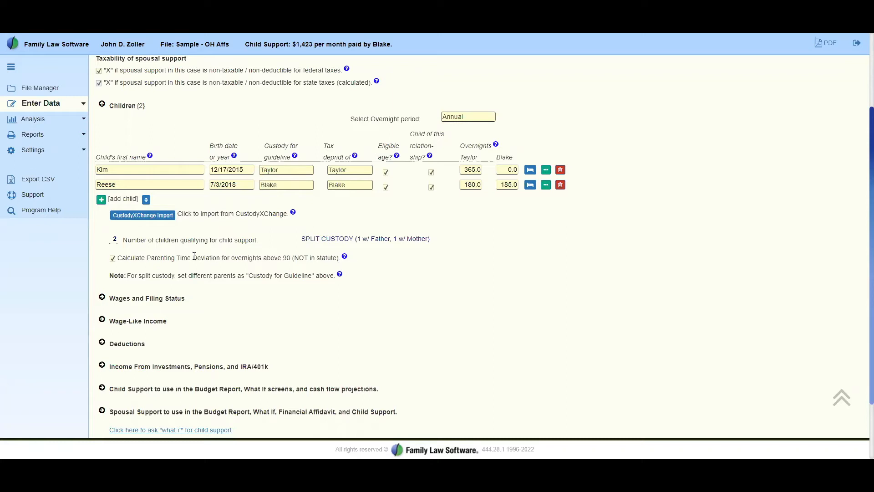
Turn off the parenting time deviation for overnights above 90 and reread its help explanation.
left_click(113, 259)
left_click(113, 259)
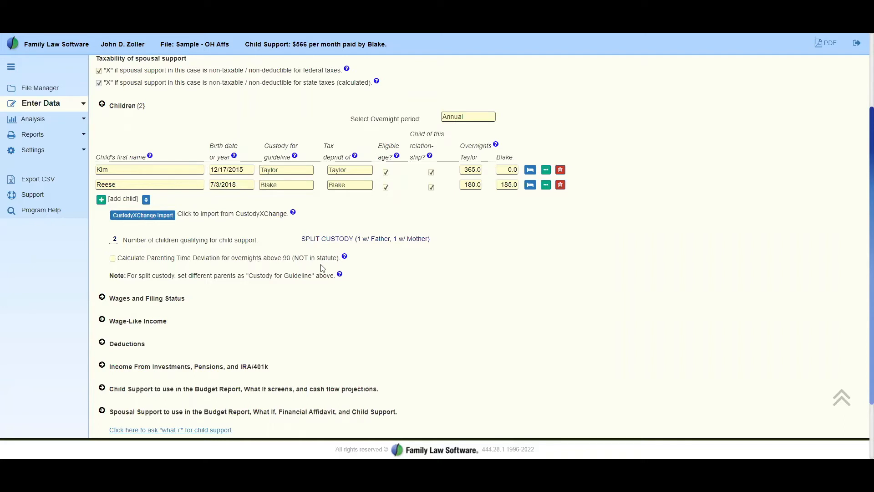
left_click(345, 258)
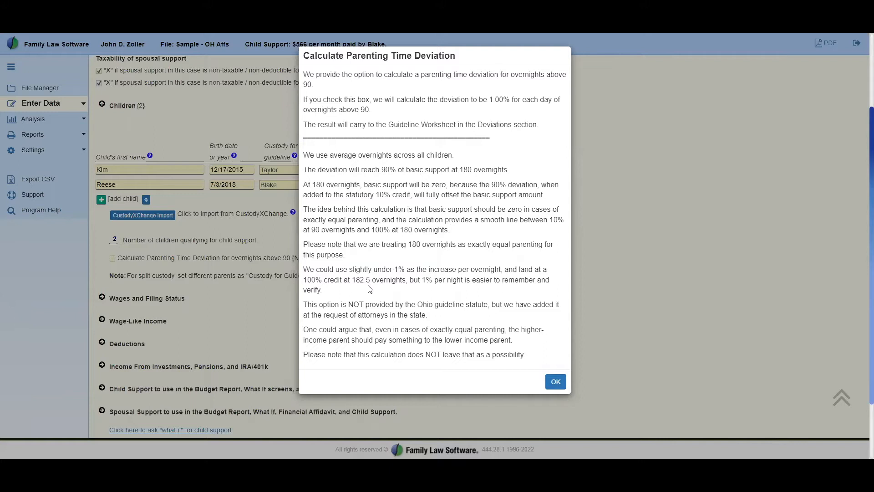
left_click(555, 383)
Set the second child's annual overnights with the first parent to 182.5.
left_click(477, 184)
key("BackSpace")
key("BackSpace")
key("BackSpace")
type("2.5")
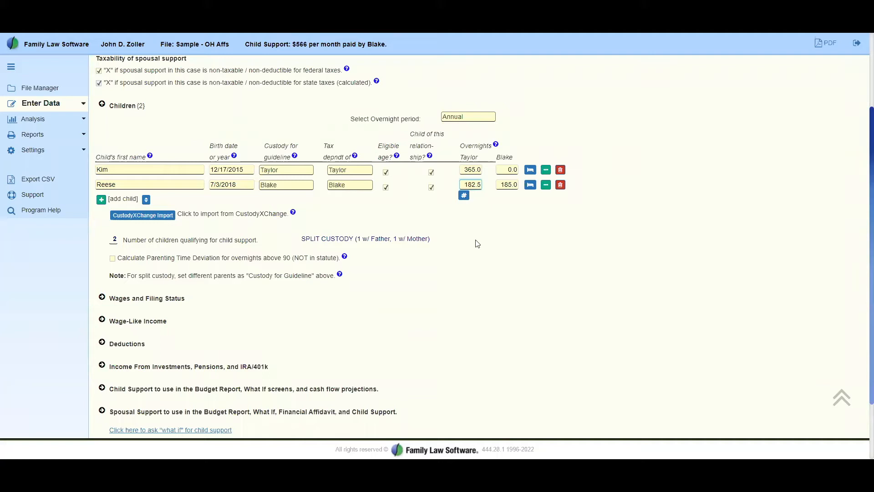
key("Tab")
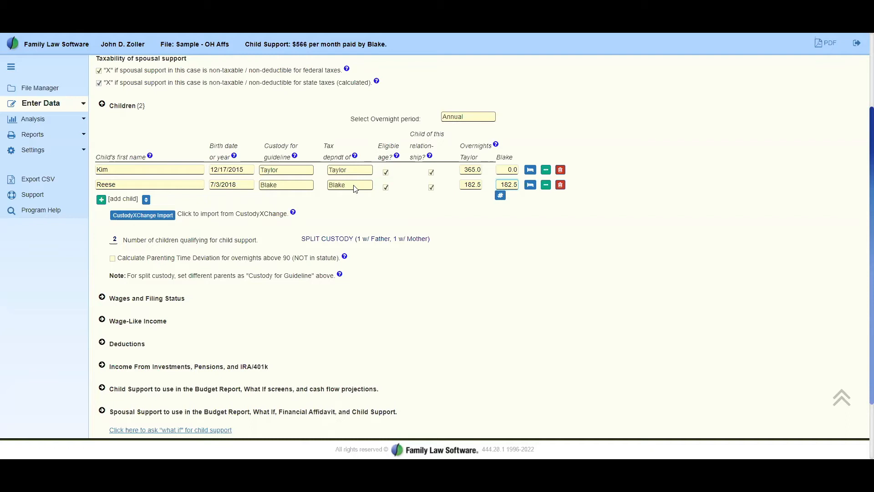
Try 182.5 overnights with the second parent for the first child, and reset them to 0 through the overnights calculator.
left_click(518, 170)
key("BackSpace")
key("BackSpace")
key("BackSpace")
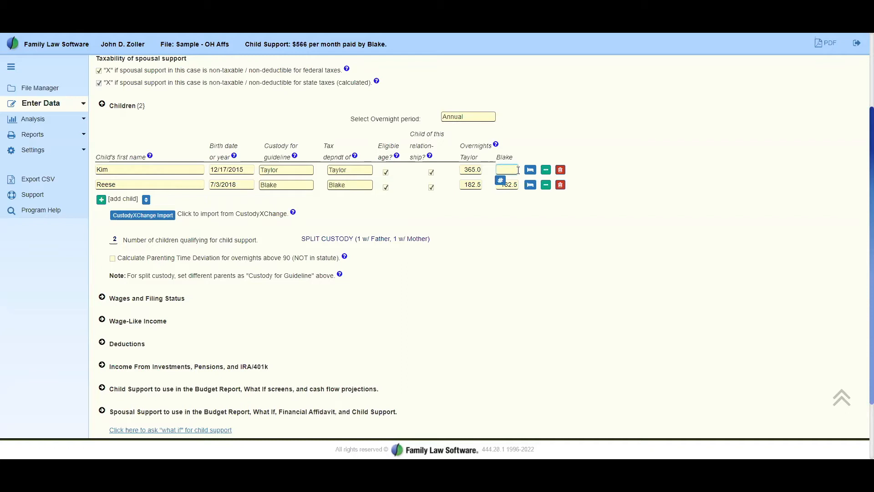
type("182.5")
key("Tab")
left_click(531, 170)
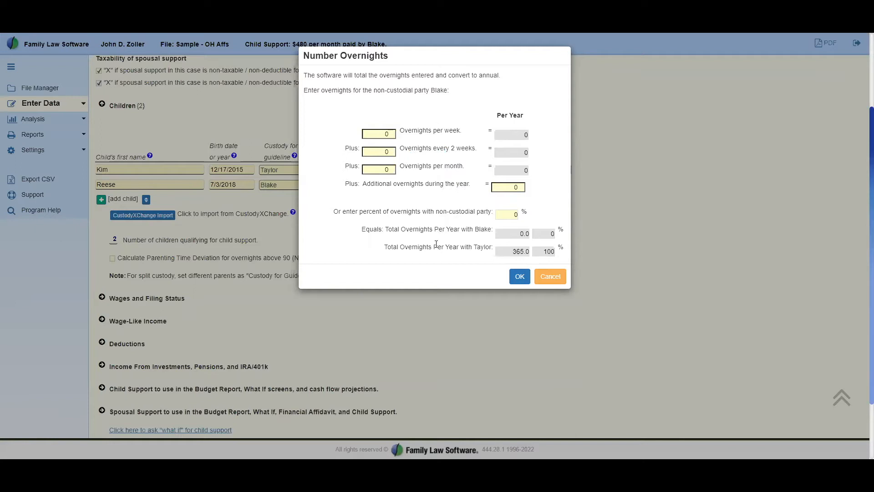
left_click(520, 278)
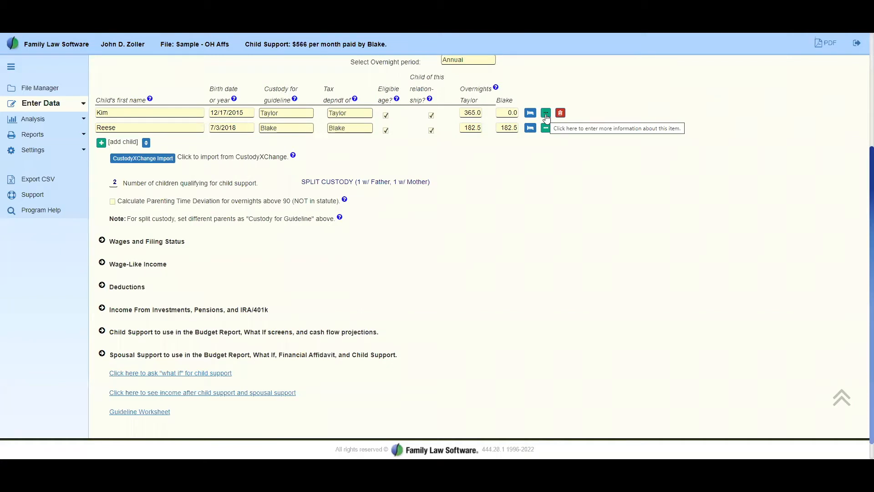
In the first child's background information, choose 18 (child will not go to a full-time college) as the tax exemption age.
left_click(546, 114)
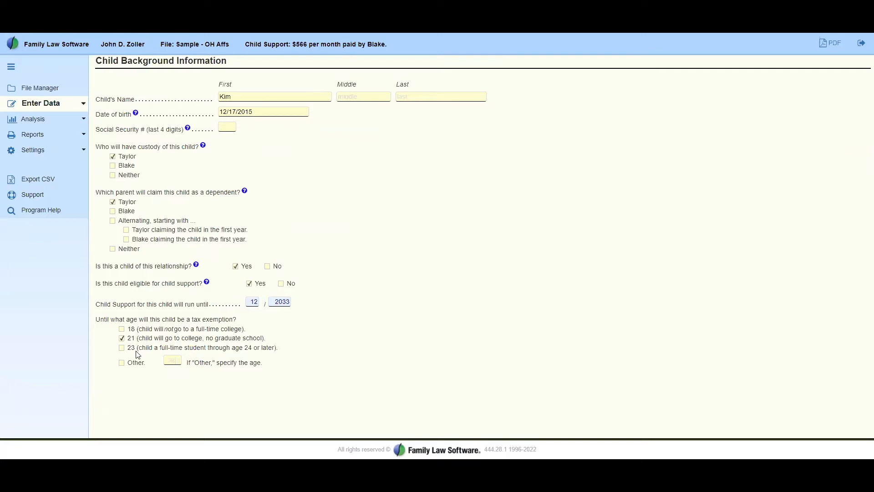
left_click(122, 329)
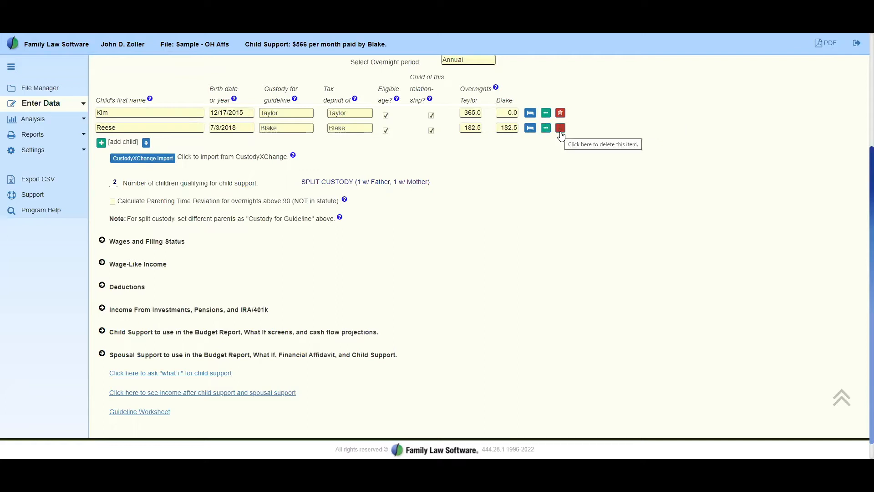
Try the calculation with the parenting time deviation for overnights above 90 enabled, and turn it off again.
scroll(444, 187, "down", 1)
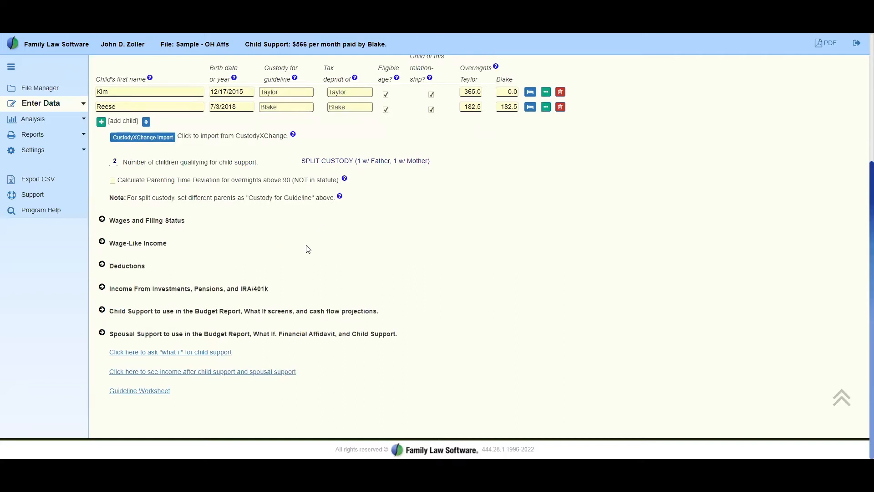
scroll(307, 249, "up", 3)
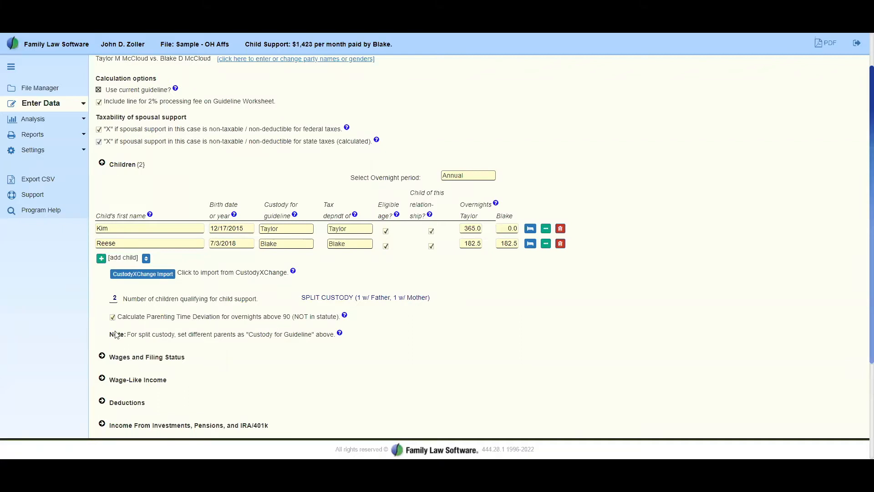
scroll(136, 337, "down", 3)
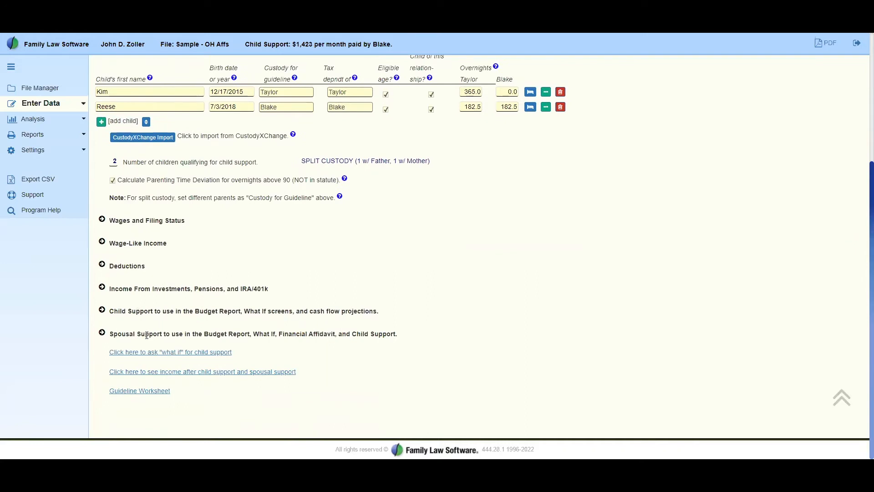
left_click(112, 181)
Expand the Wages and Filing Status section and review both parents' wage and employer entries.
left_click(102, 219)
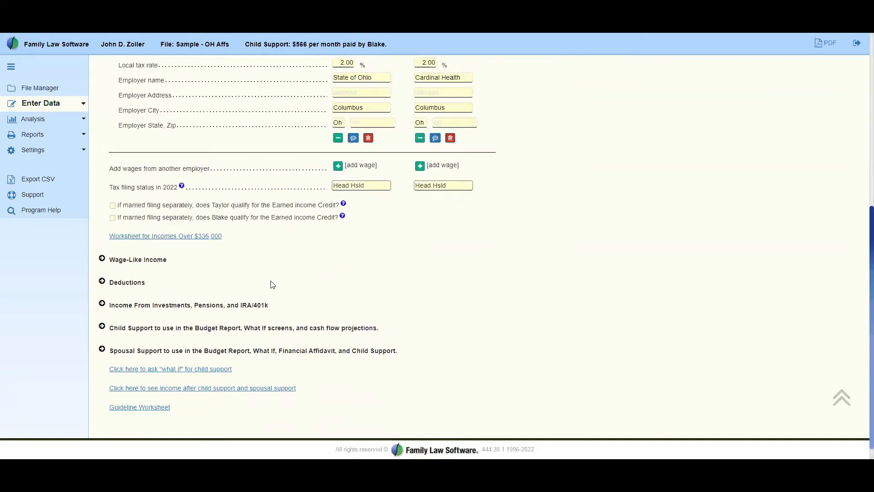
scroll(275, 273, "up", 3)
scroll(275, 273, "up", 2)
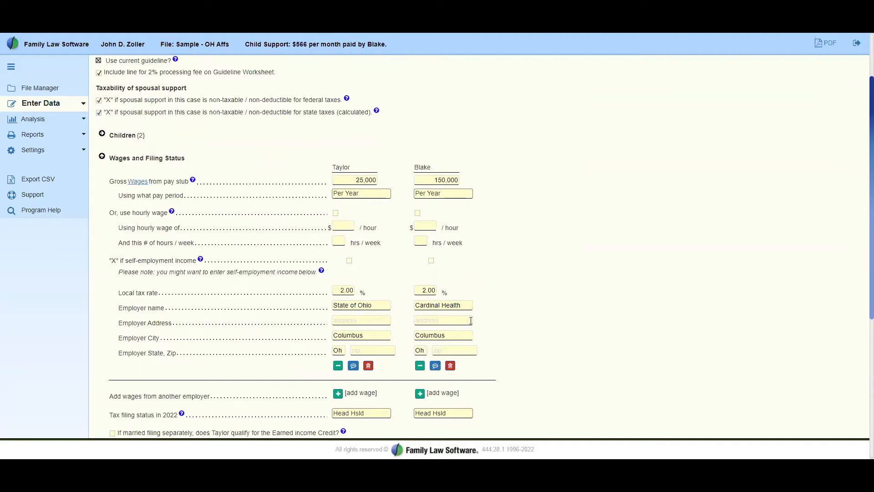
Try Joint as the 2022 tax filing status, and set both parents back to Head Hsld.
scroll(471, 320, "down", 1)
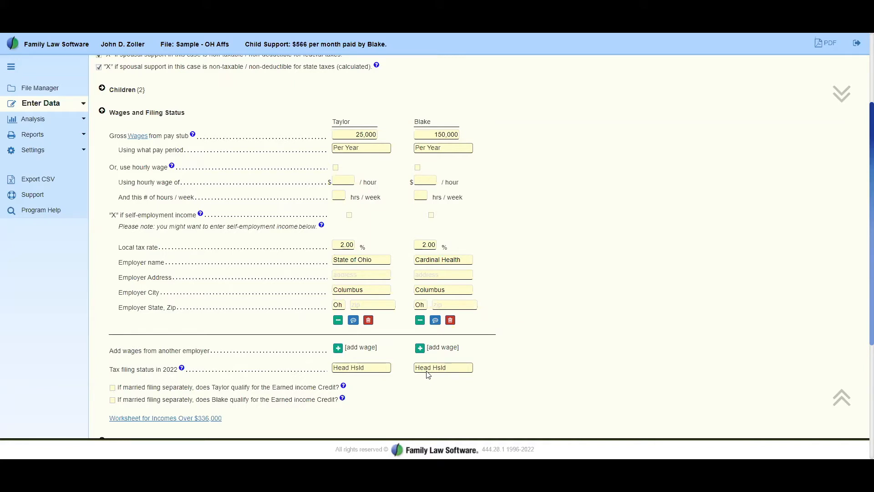
scroll(429, 374, "down", 2)
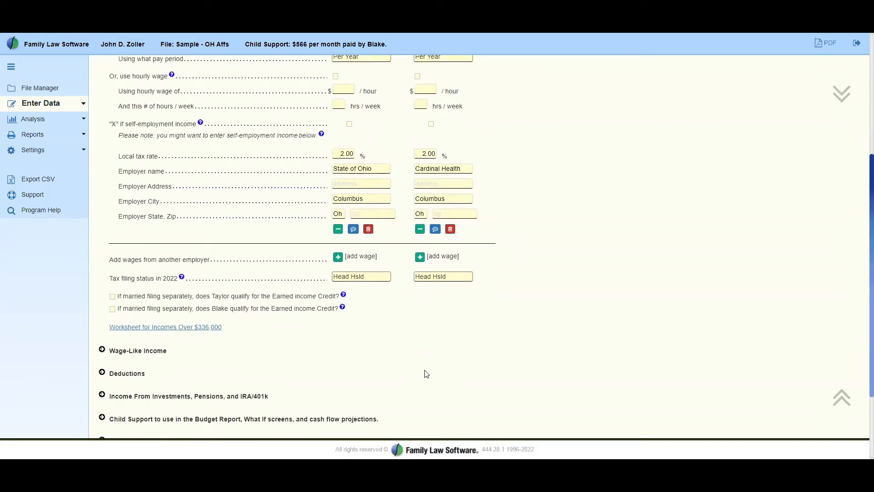
left_click(388, 280)
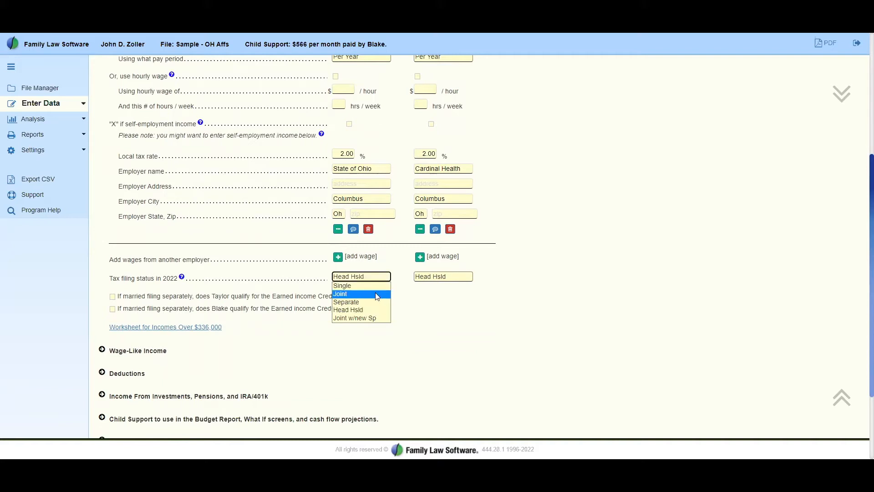
left_click(376, 295)
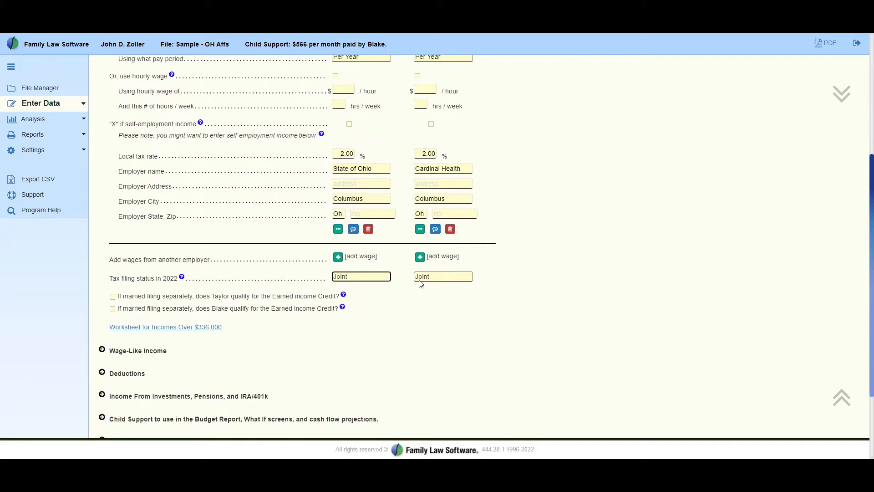
left_click(382, 278)
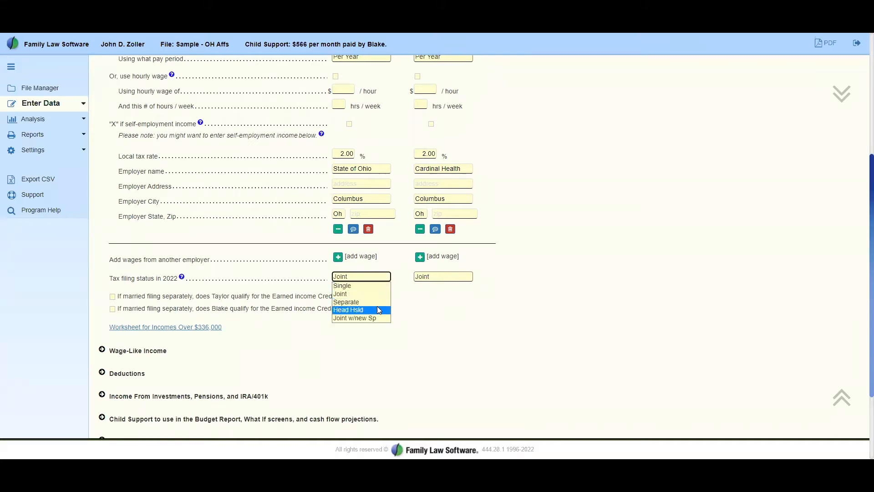
left_click(378, 310)
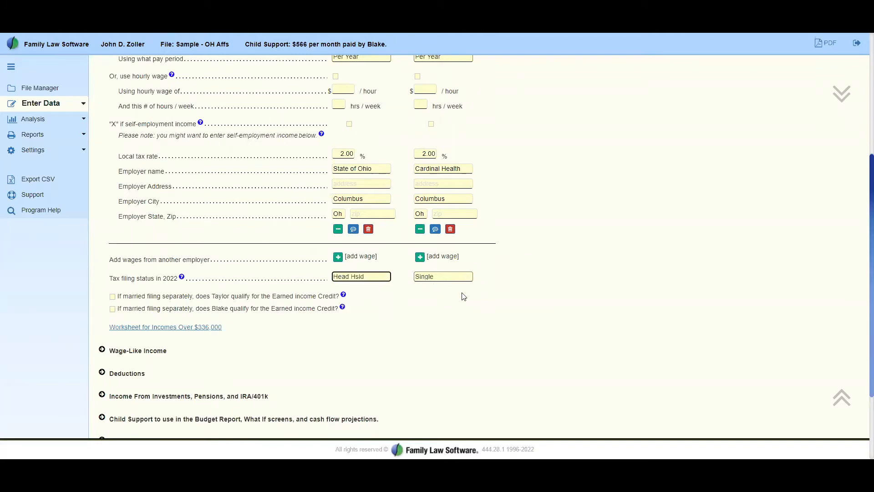
left_click(467, 277)
left_click(461, 310)
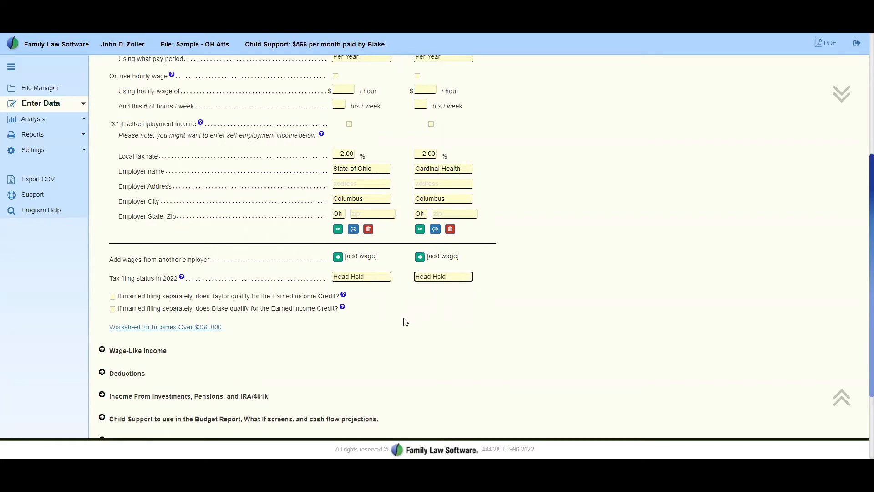
Open the worksheet for incomes over $336,000 and read the help on how such incomes are extrapolated.
scroll(403, 322, "down", 2)
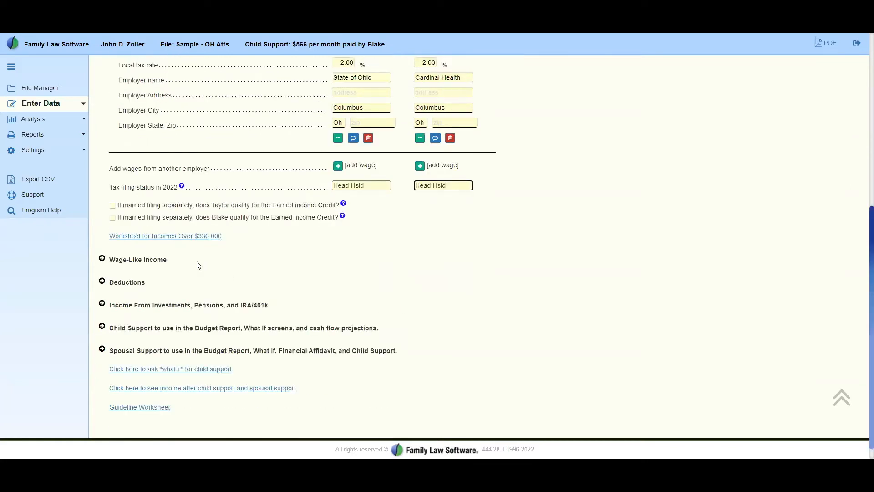
left_click(163, 237)
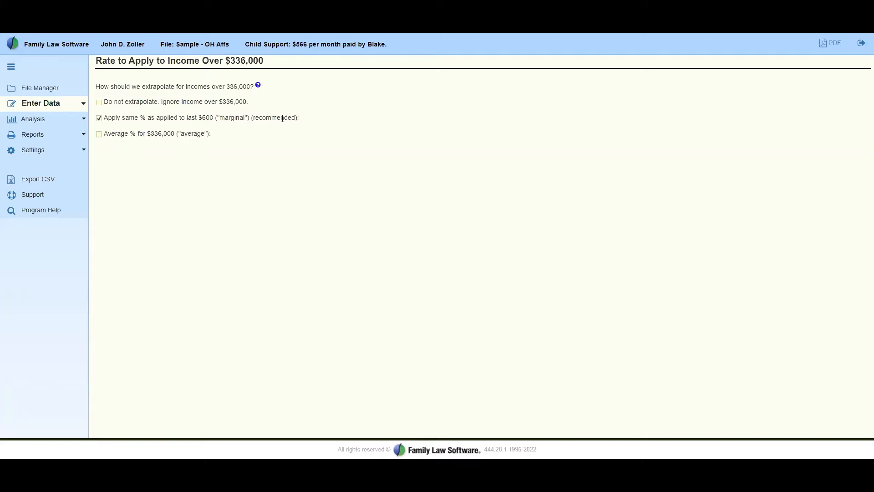
left_click(258, 85)
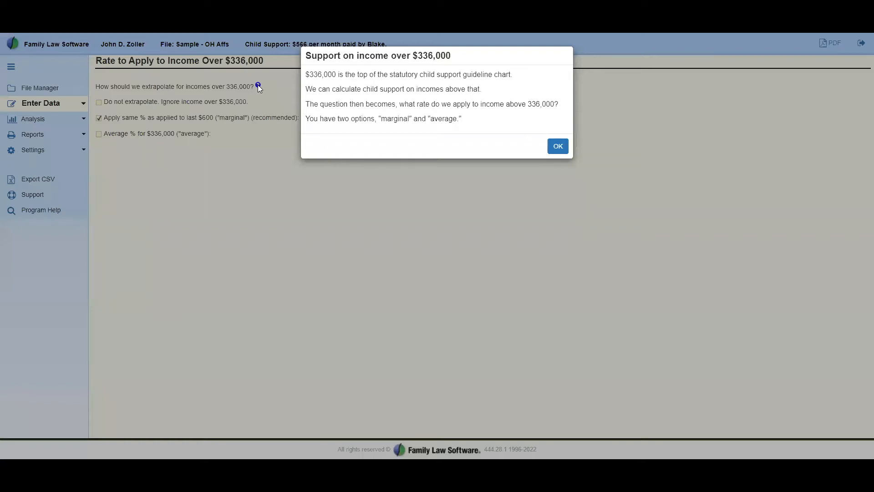
left_click(556, 147)
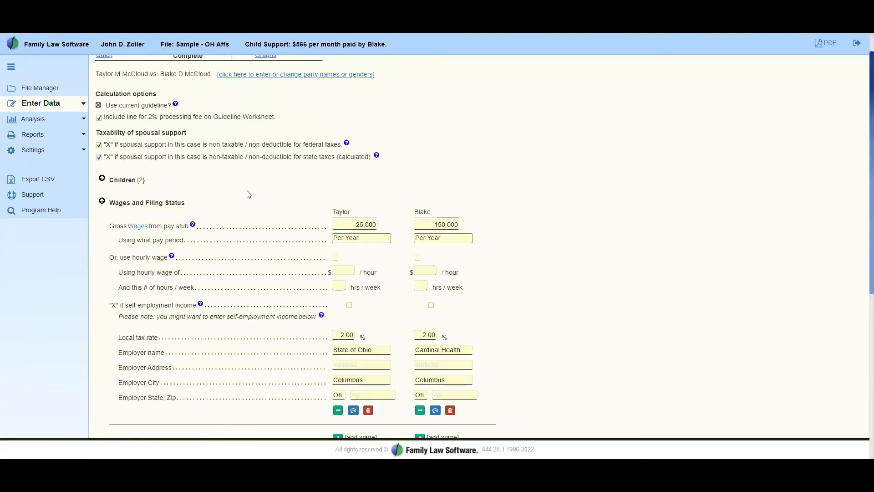
Expand the Wage-Like Income section and review both parents' overtime, bonus, unemployment and other income entries.
scroll(249, 195, "down", 4)
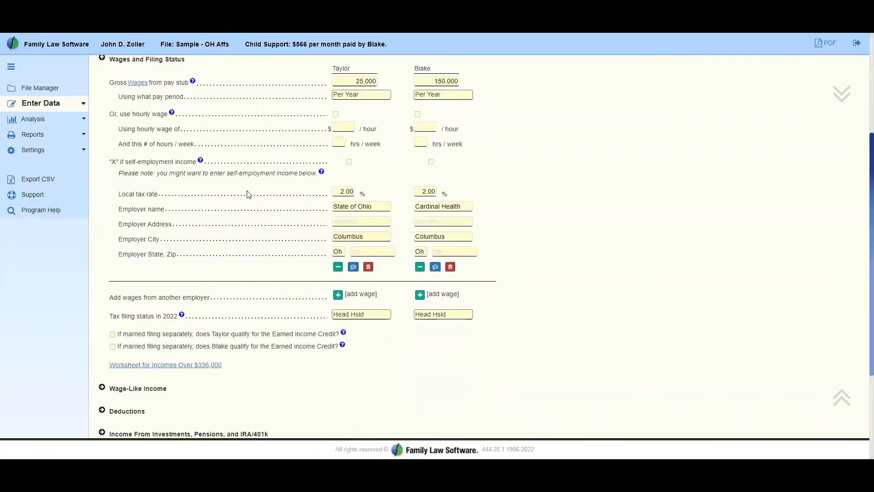
scroll(249, 194, "down", 1)
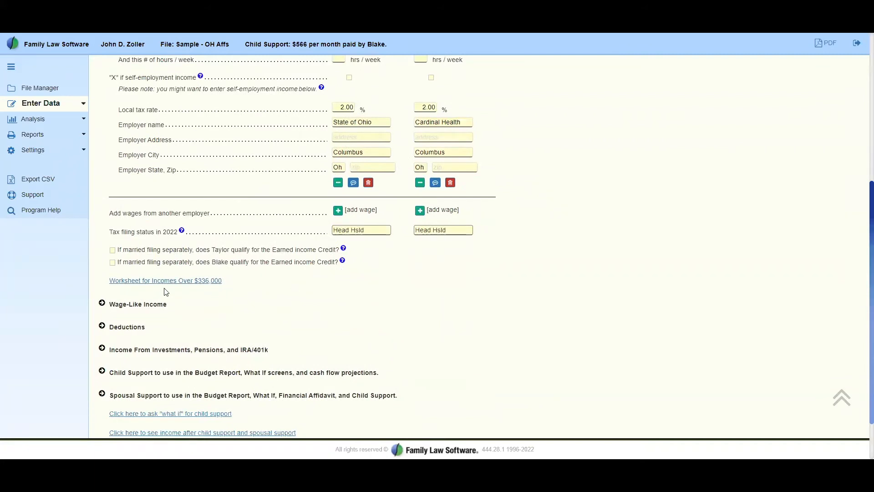
scroll(166, 291, "down", 2)
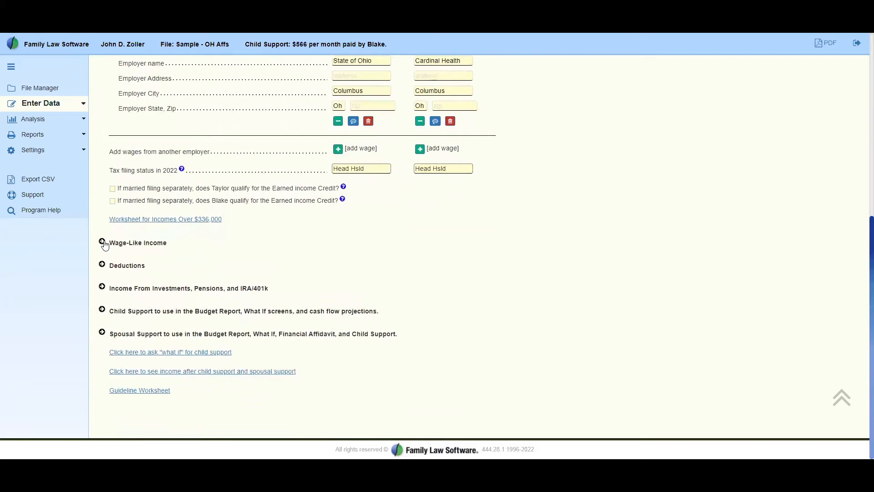
left_click(102, 242)
scroll(205, 241, "up", 3)
scroll(206, 241, "up", 1)
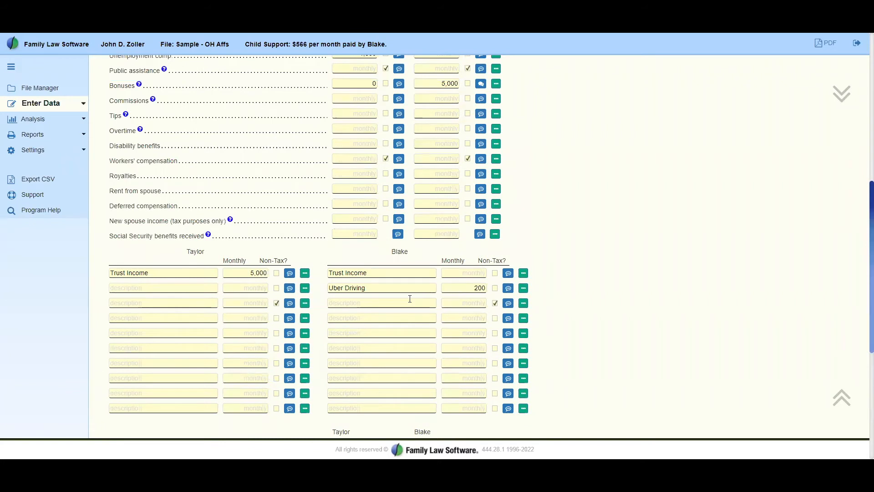
scroll(197, 285, "up", 5)
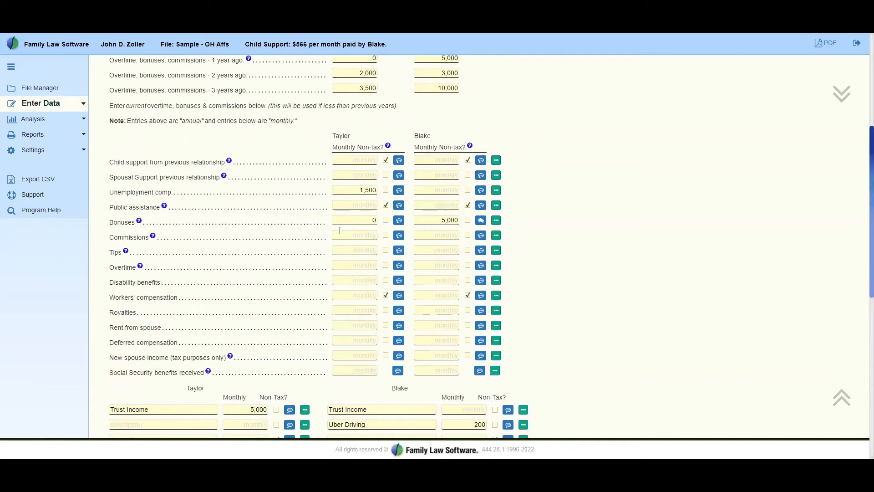
scroll(340, 230, "up", 3)
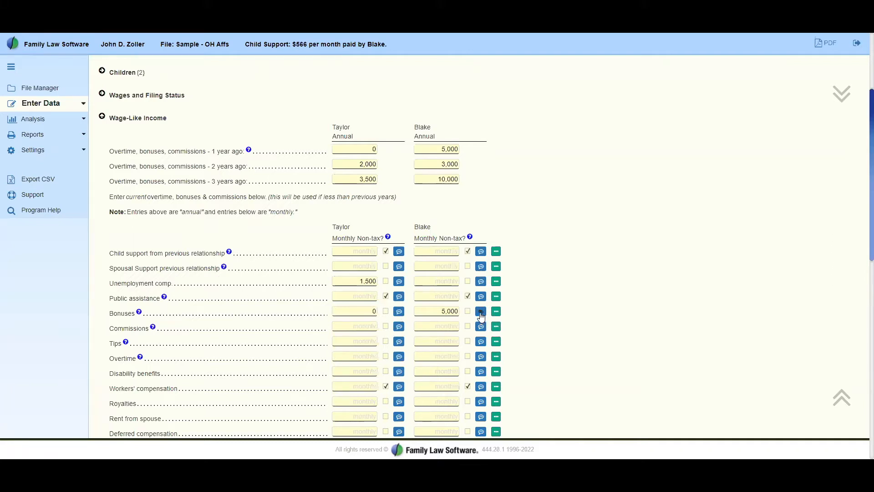
Open the footnote on the second parent's monthly bonuses, save it, and look over the remaining wage-like income entries.
left_click(480, 312)
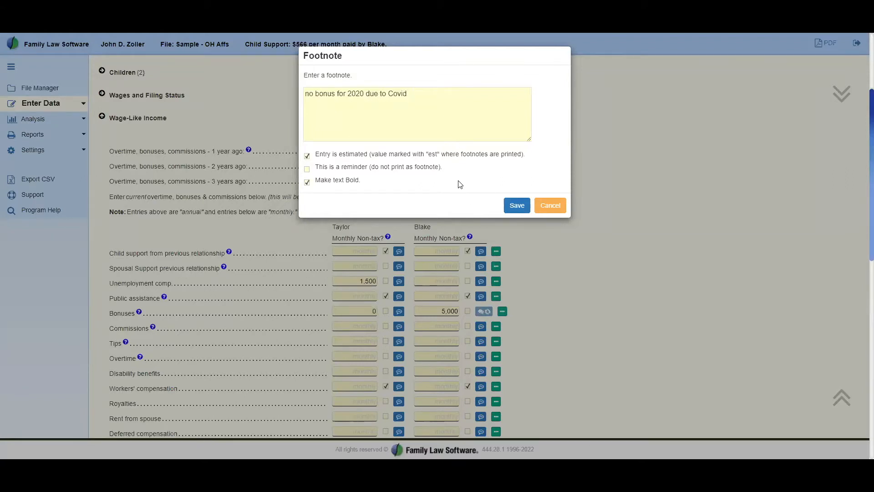
left_click(519, 209)
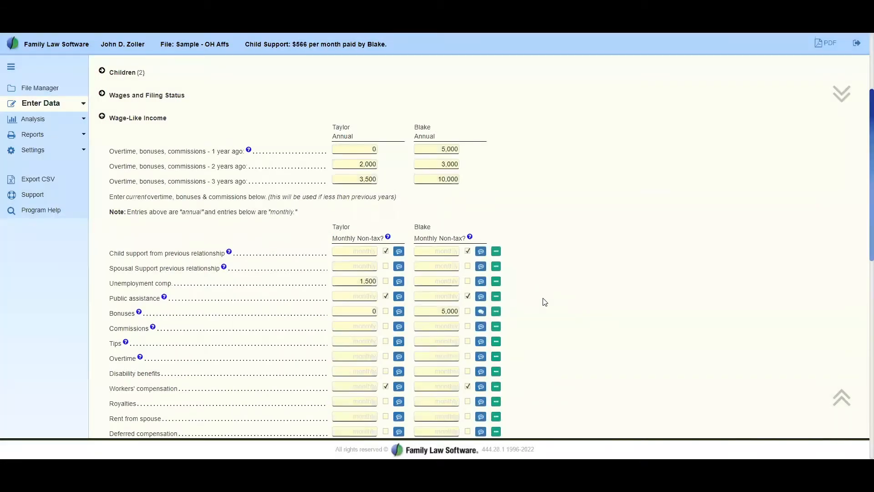
scroll(543, 299, "down", 8)
scroll(539, 301, "up", 7)
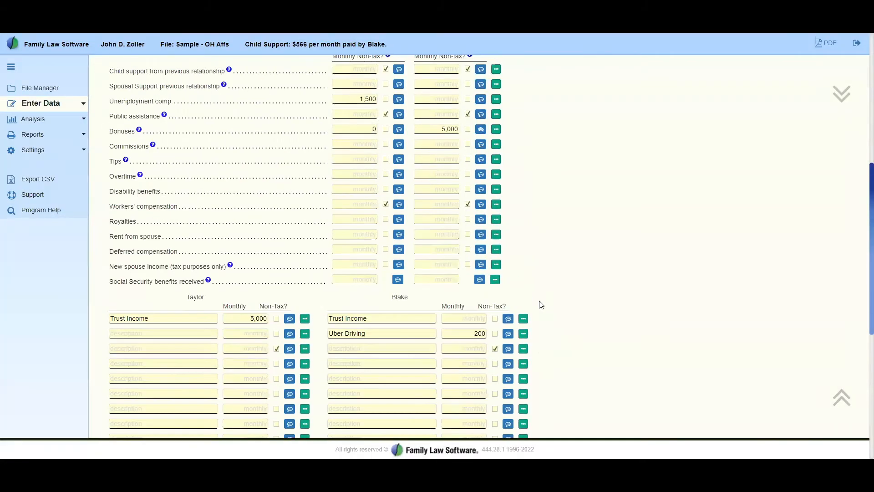
scroll(540, 302, "up", 3)
scroll(539, 305, "down", 1)
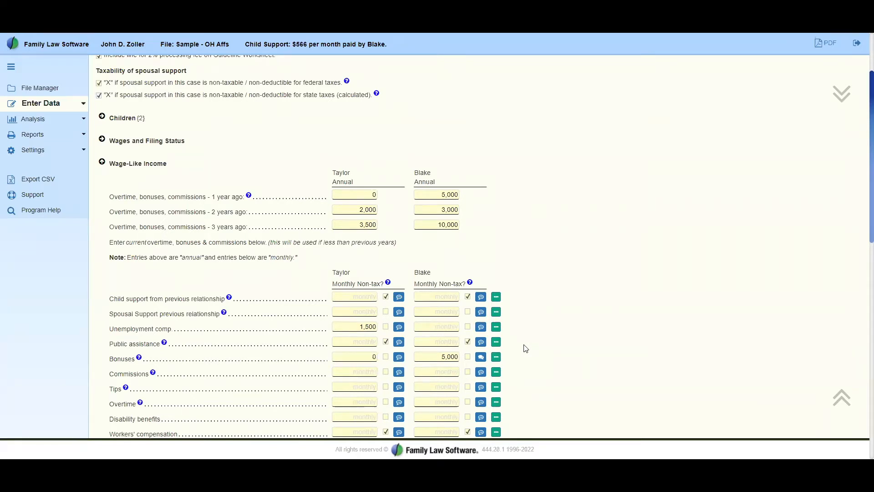
Examine the detail worksheets for the bonuses and for the second parent's blank non-taxable other income row, and return to the income list.
scroll(525, 349, "down", 1)
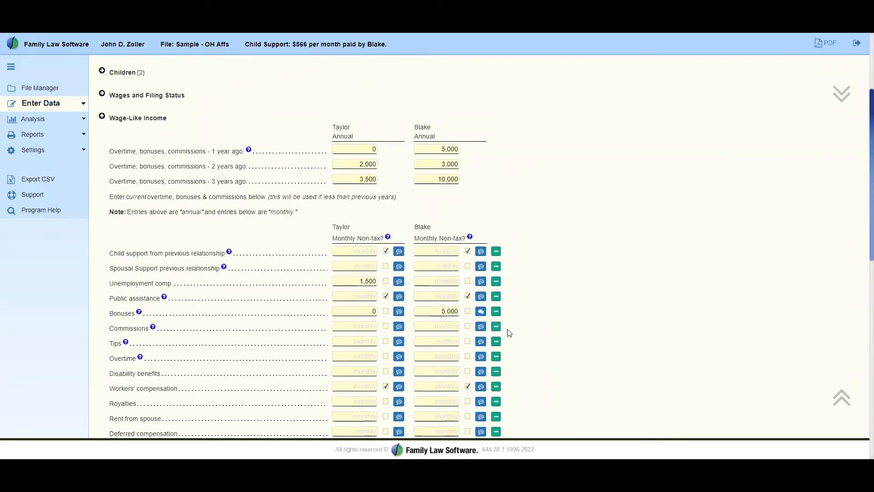
left_click(496, 313)
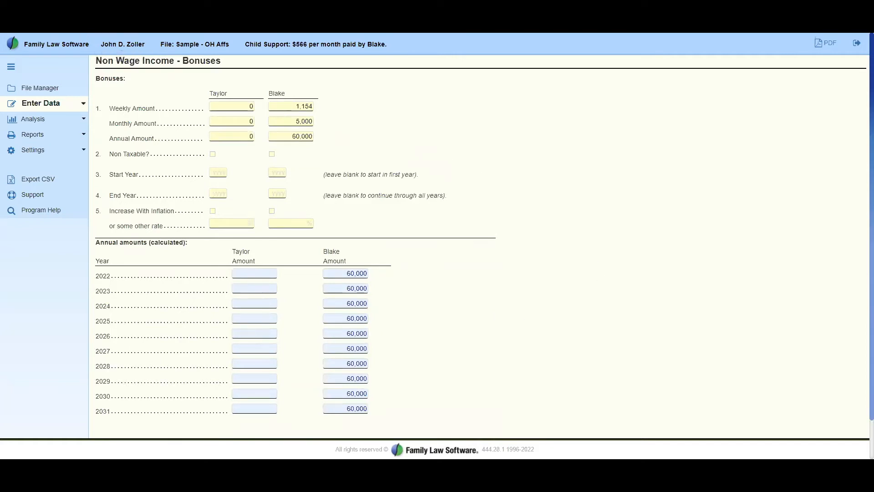
scroll(478, 246, "down", 1)
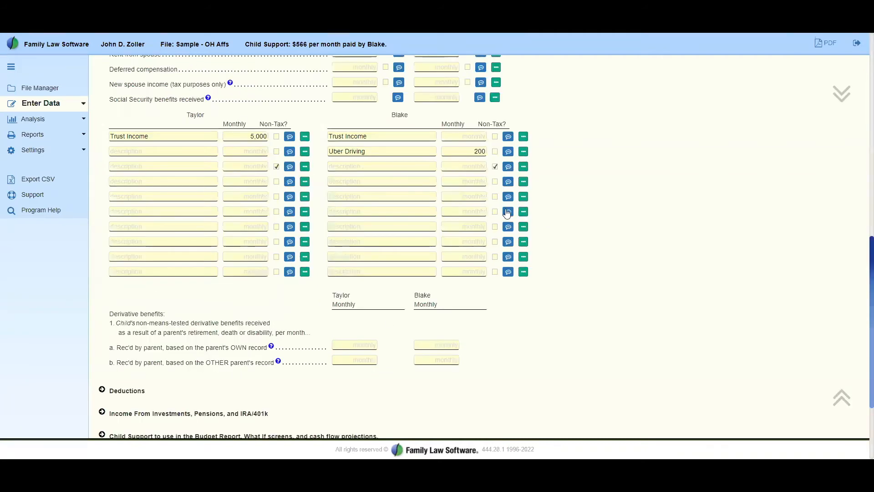
left_click(523, 167)
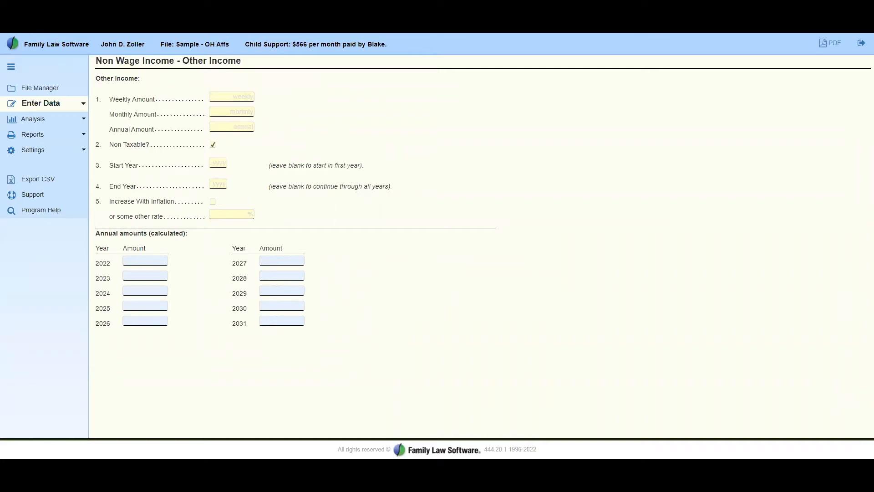
key("alt+Left")
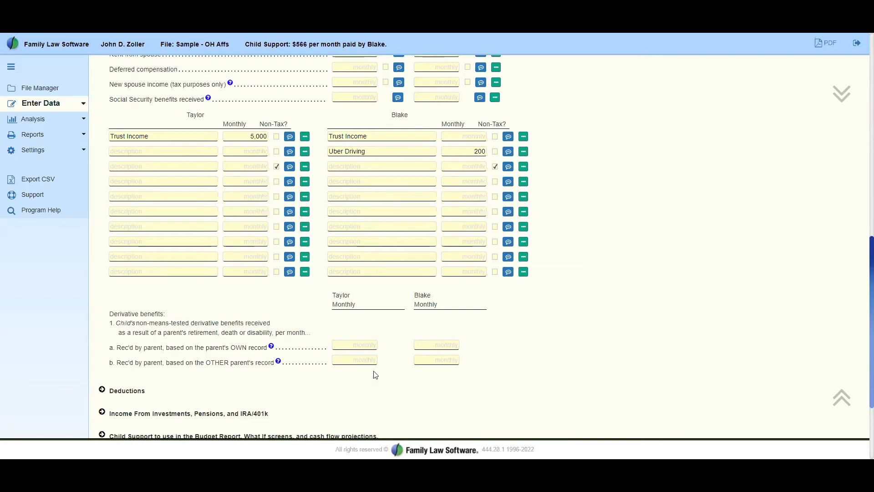
In the Deductions section, try 500 per month as the second parent's health insurance payment, and reset it to 0.
scroll(393, 369, "down", 2)
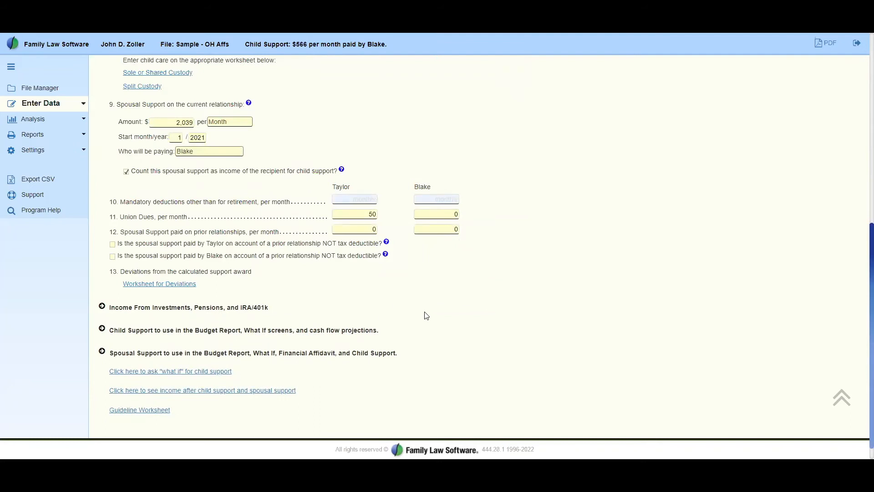
scroll(426, 315, "up", 7)
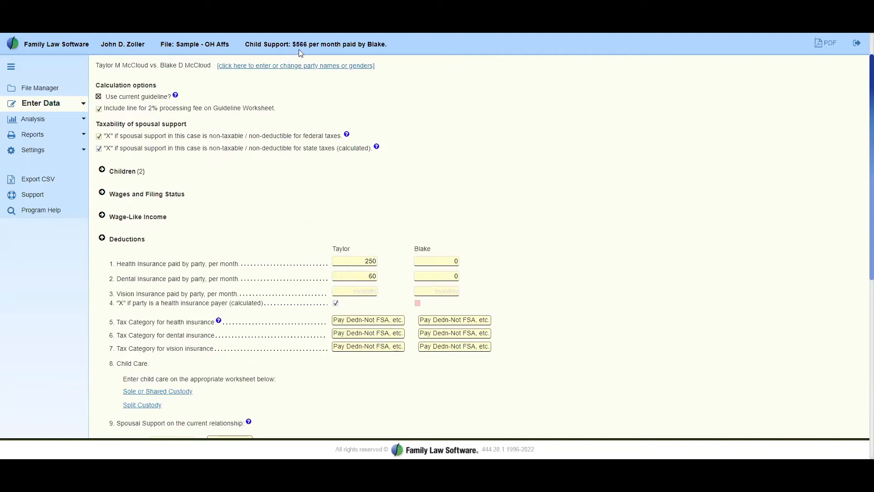
left_click(436, 258)
type("500")
key("Tab")
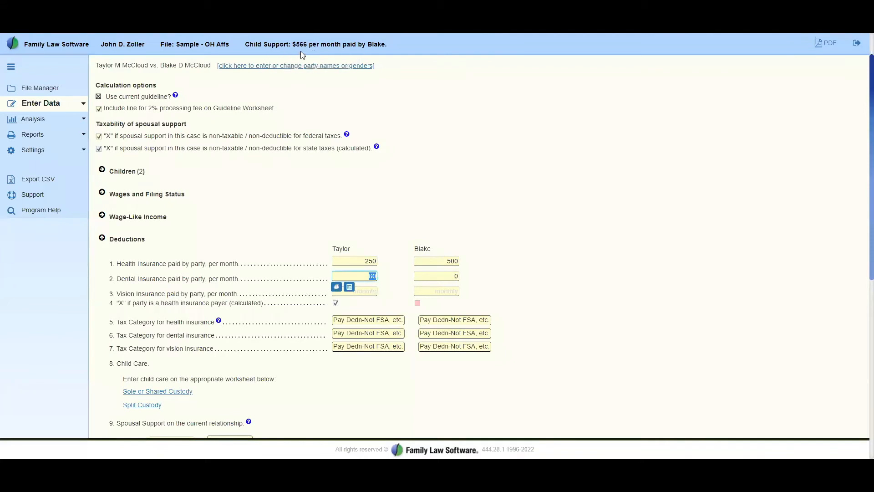
left_click(448, 259)
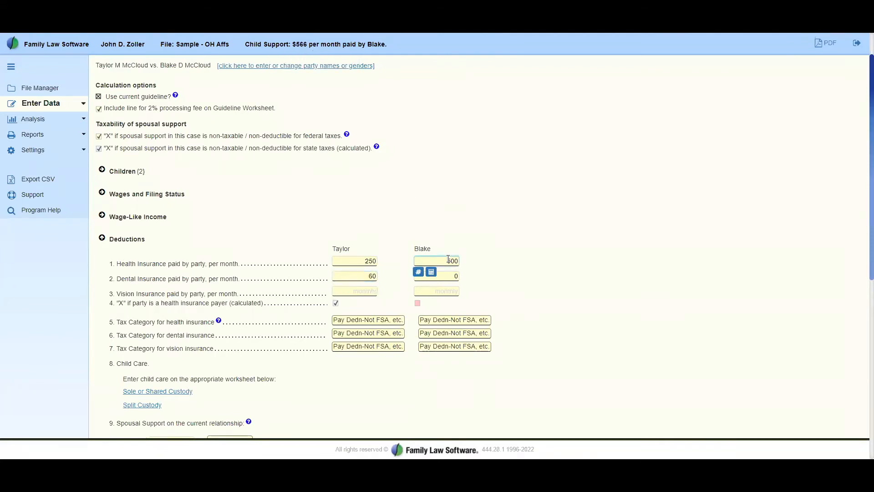
key("Delete")
key("Delete")
key("Tab")
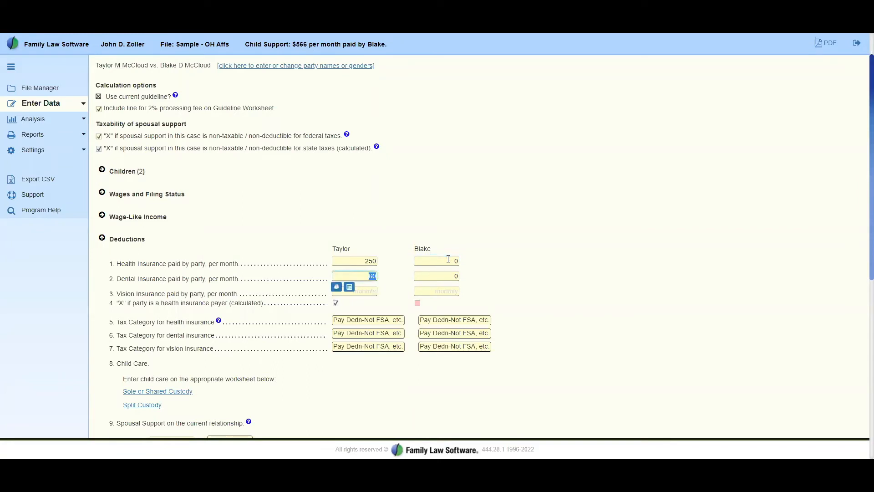
key("Tab")
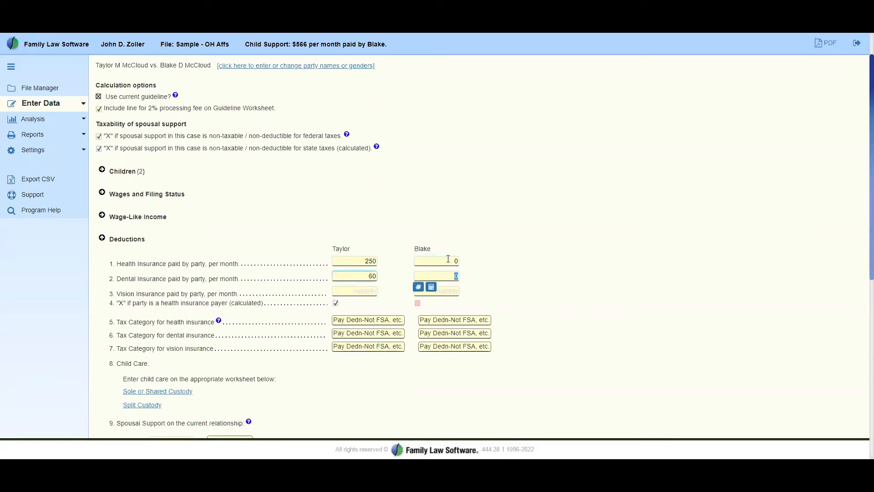
key("Tab")
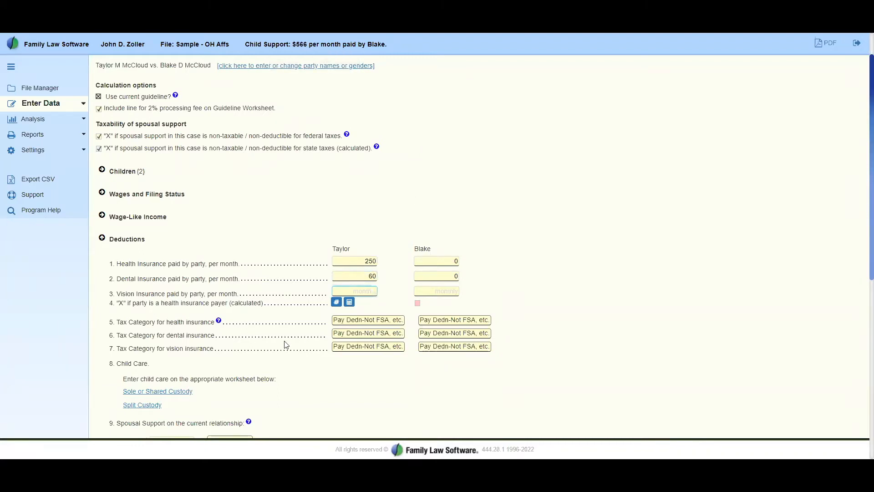
Open the Sole or Shared Custody child care worksheet and review its expense and credit lines.
scroll(286, 344, "down", 1)
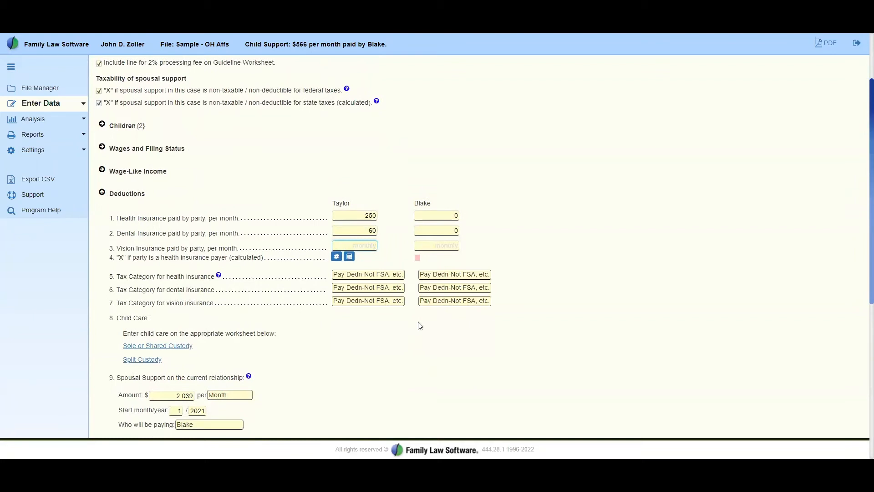
left_click(145, 347)
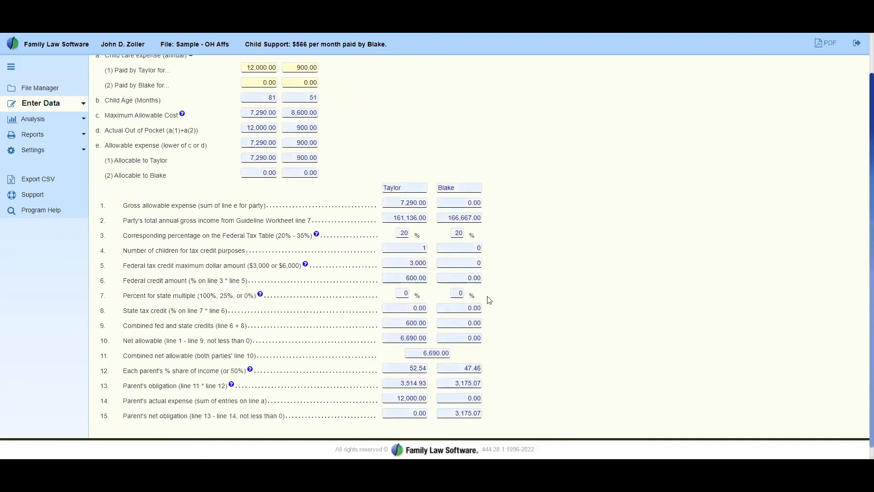
Read the help note on the statutory child care maximum by age and compare it with the worksheet's allowable costs, closing it when done.
scroll(431, 258, "up", 1)
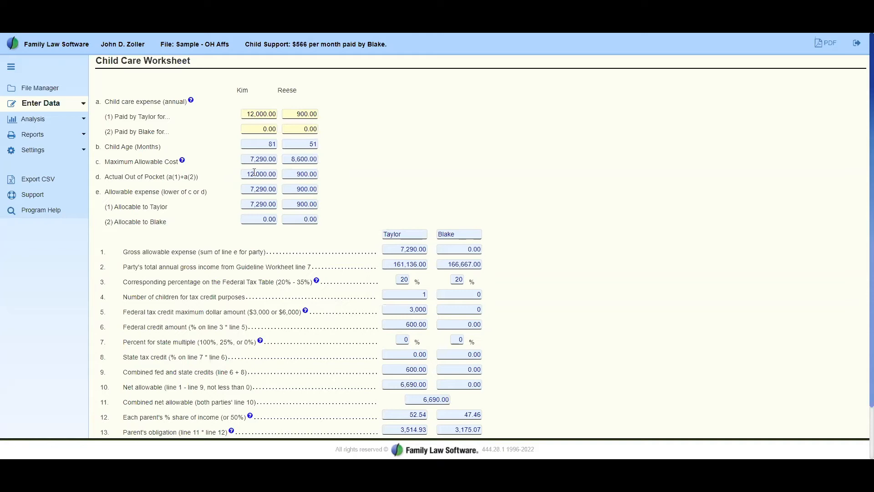
left_click(182, 161)
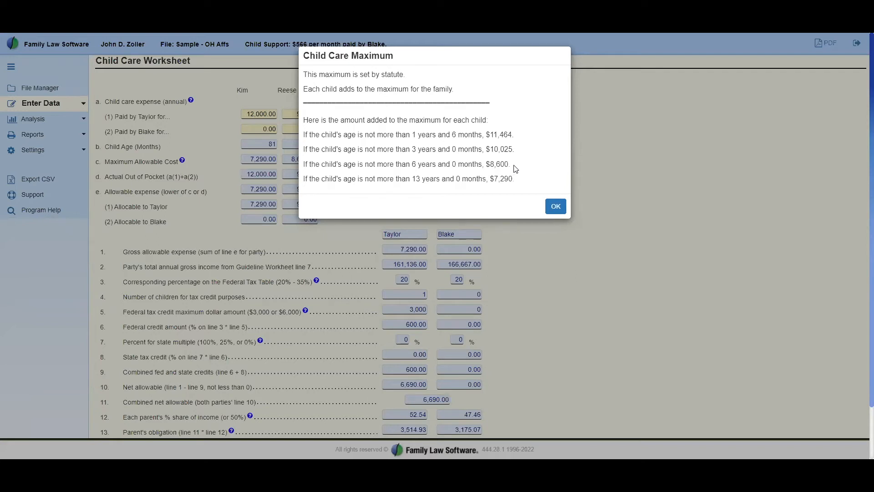
left_click(556, 207)
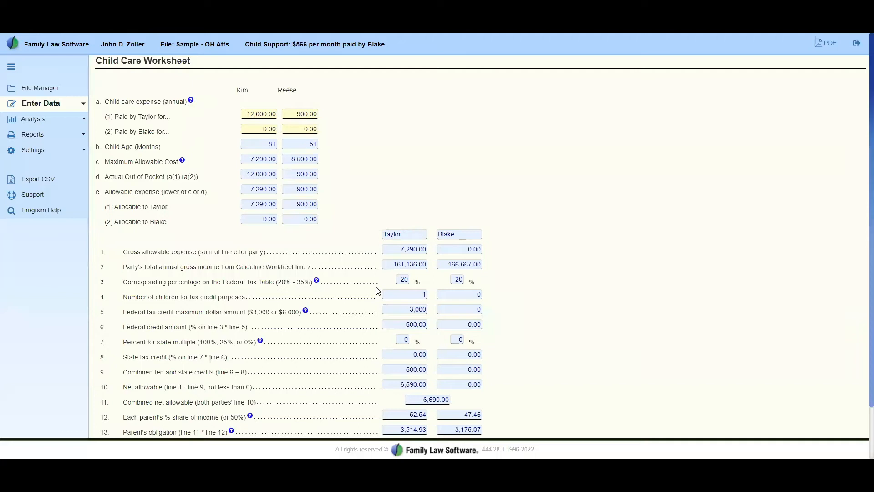
scroll(377, 290, "down", 2)
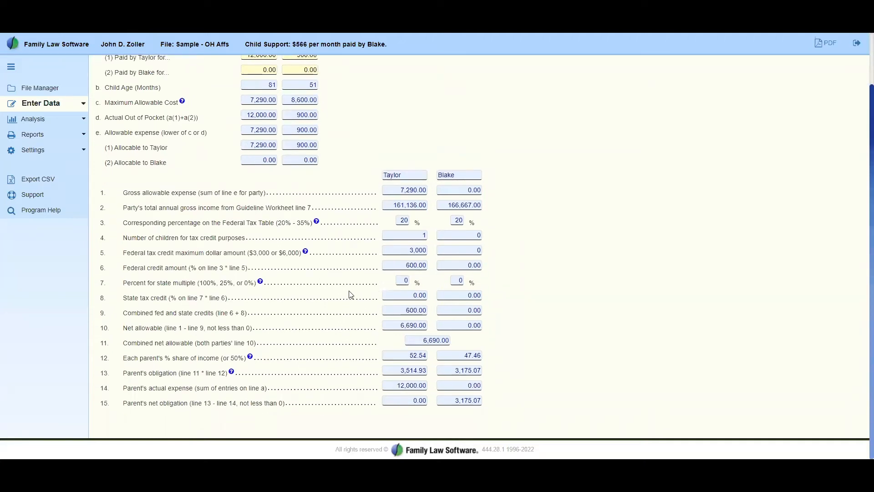
scroll(350, 294, "up", 2)
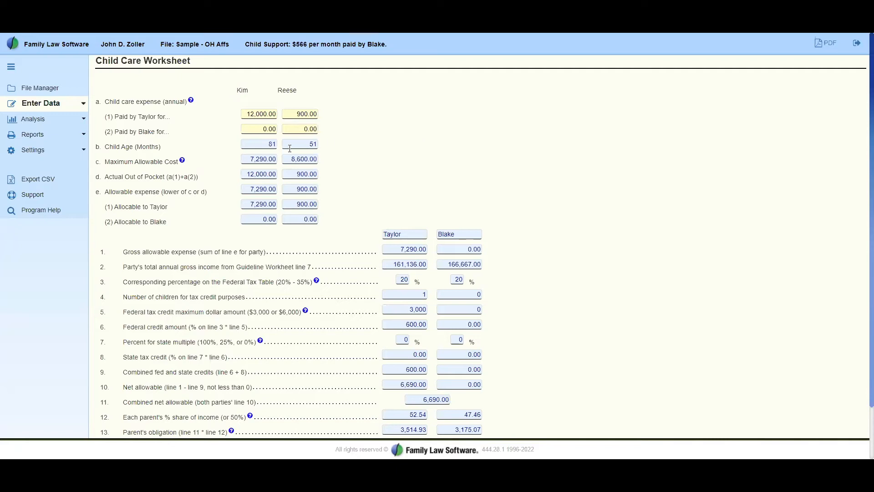
left_click(182, 161)
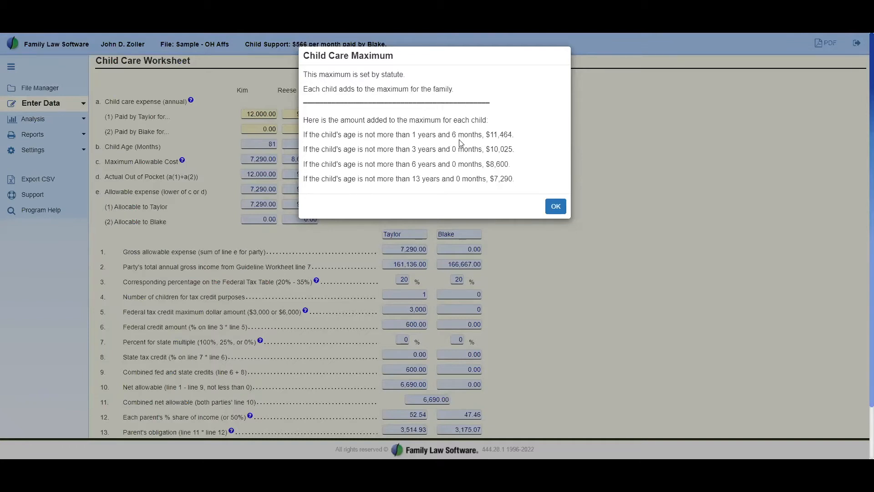
left_click(555, 207)
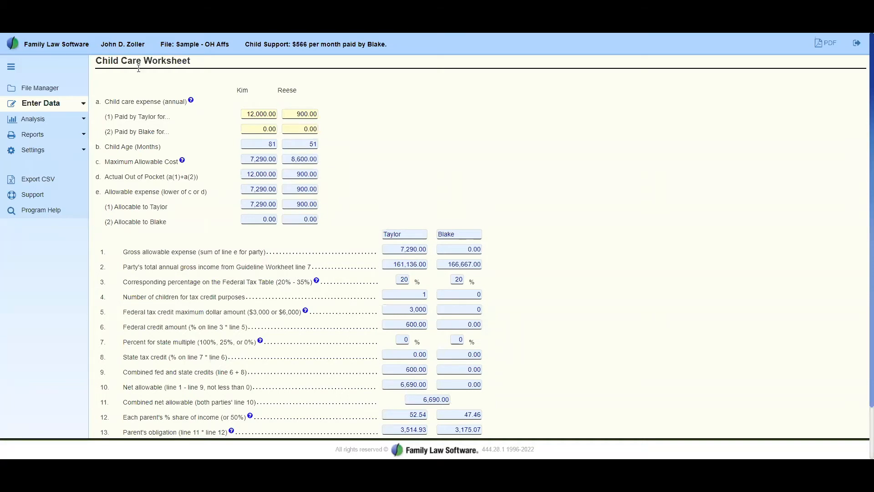
Return to the Deductions section and set the spousal support on the current relationship to 1 per month.
scroll(235, 127, "down", 2)
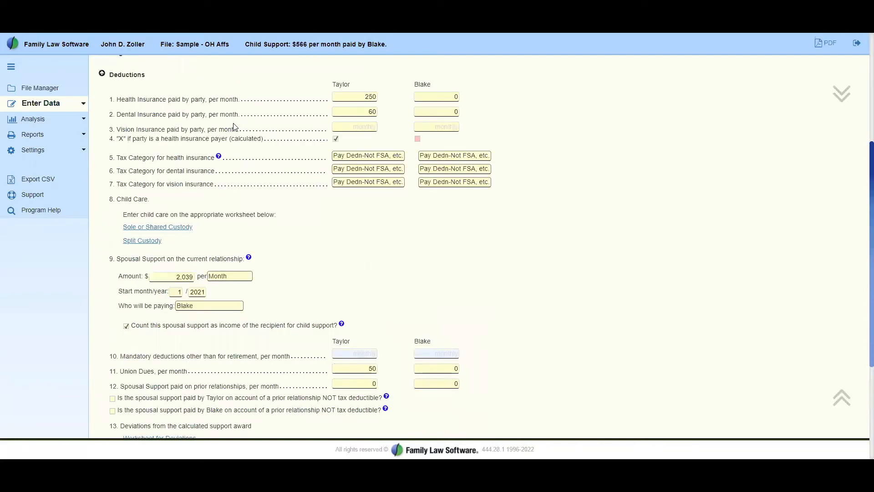
scroll(234, 126, "down", 3)
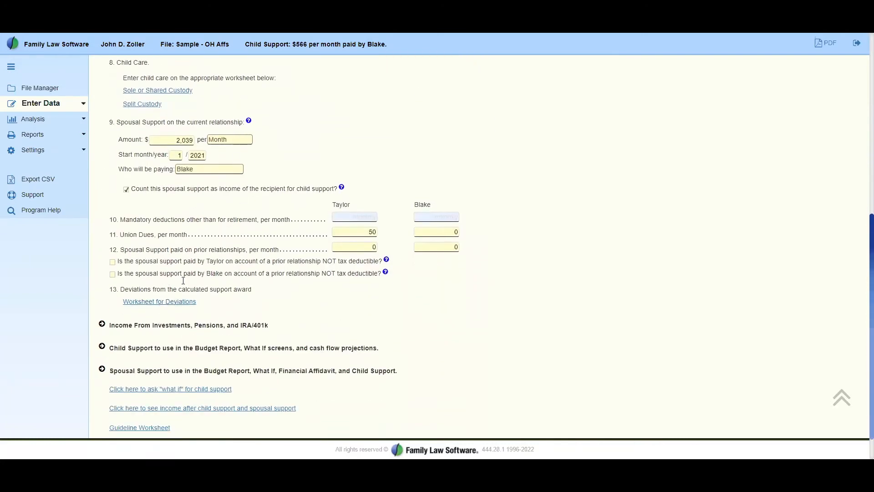
scroll(231, 261, "up", 7)
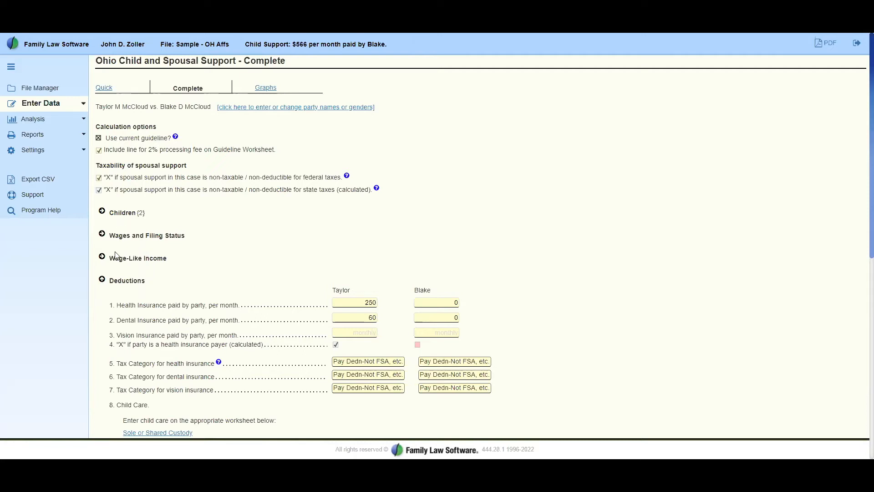
scroll(130, 285, "down", 2)
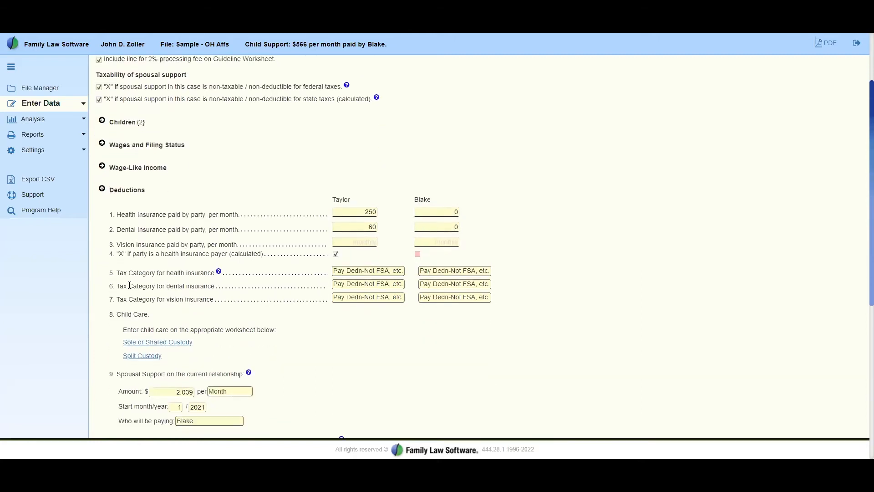
scroll(130, 285, "down", 1)
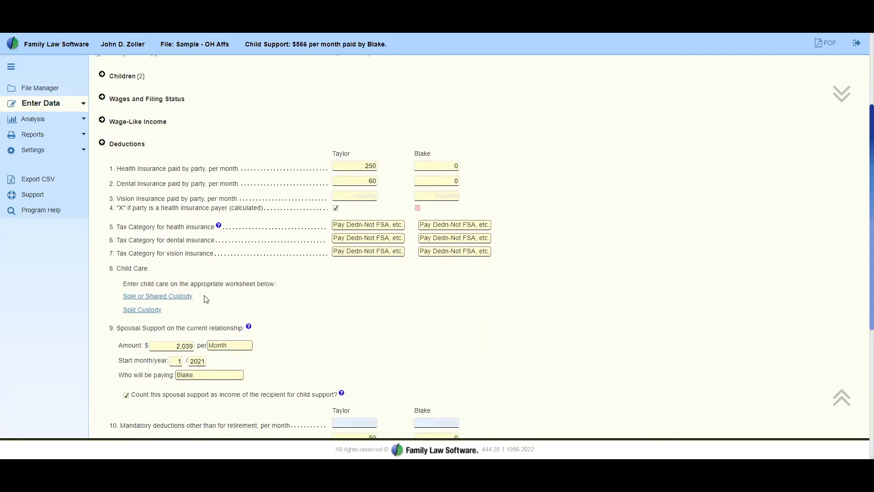
scroll(206, 299, "down", 3)
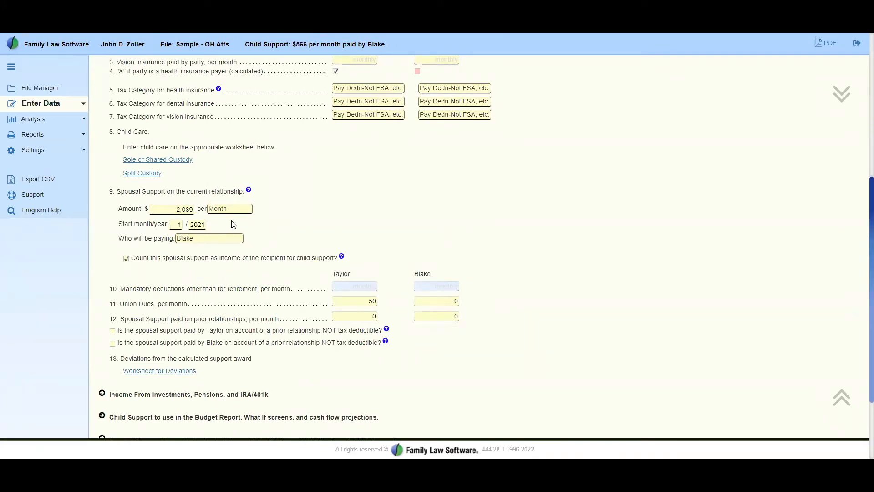
left_click(194, 209)
key("BackSpace")
key("BackSpace")
key("BackSpace")
key("BackSpace")
key("BackSpace")
key("Tab")
key("Tab")
key("Tab")
left_click(186, 210)
type("1")
key("Tab")
Open the worksheet for deviations from the calculated support award and review its 3119.23 factors and totals for each custody case.
scroll(292, 215, "down", 3)
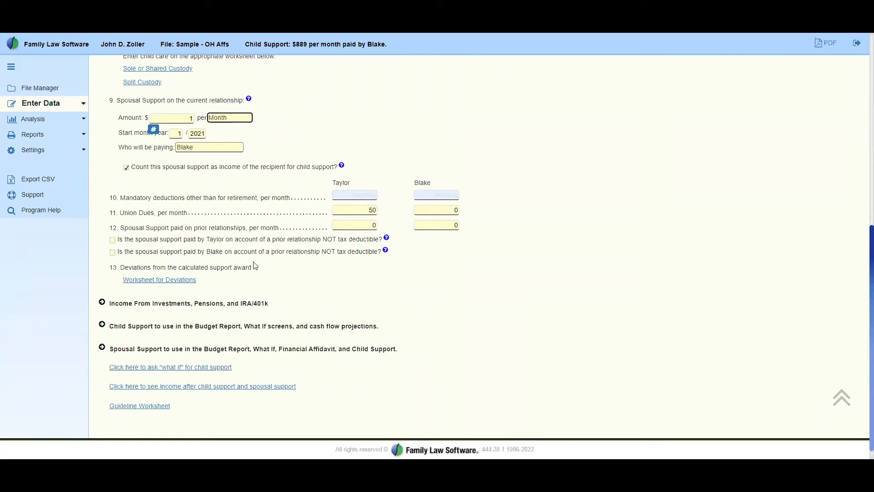
left_click(176, 283)
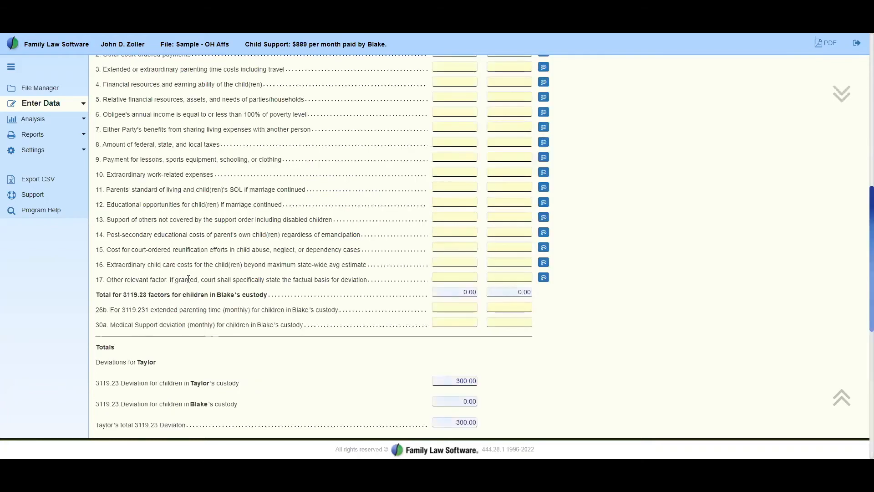
scroll(188, 278, "up", 10)
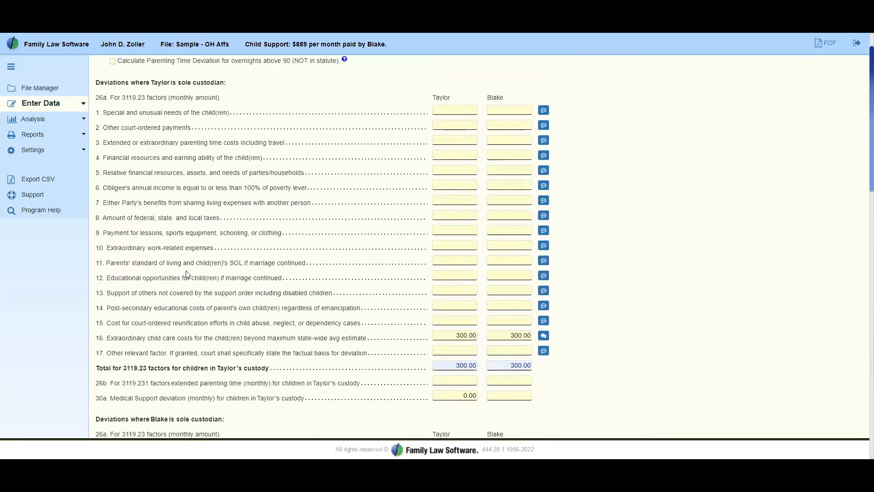
scroll(188, 275, "up", 1)
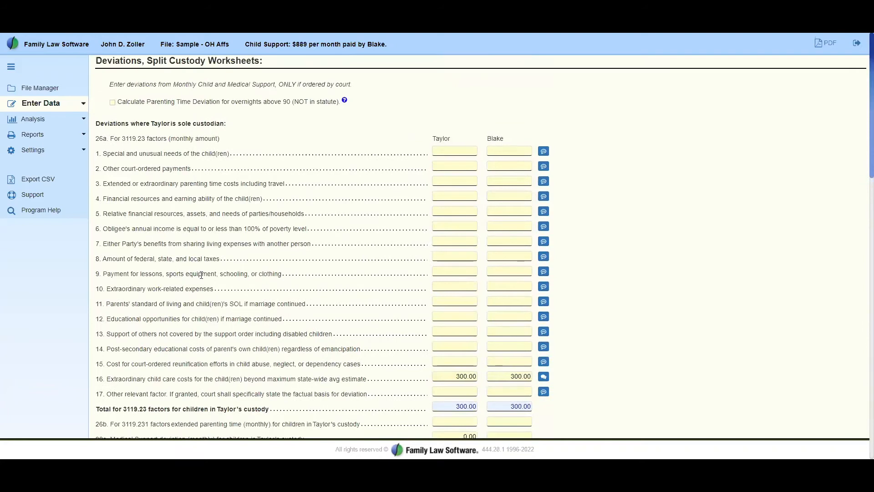
scroll(279, 273, "down", 2)
scroll(279, 267, "down", 5)
scroll(284, 255, "down", 4)
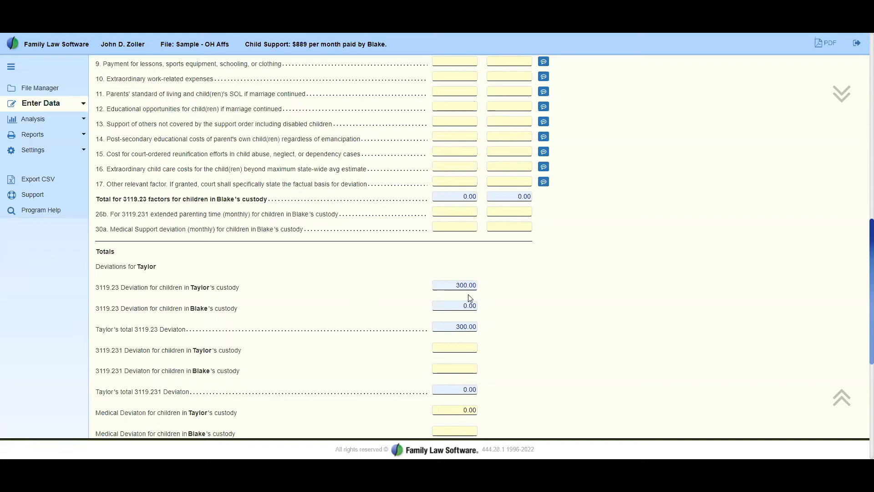
Open the footnote for extraordinary work-related expenses where the second parent is sole custodian, and close it without saving.
scroll(366, 252, "up", 3)
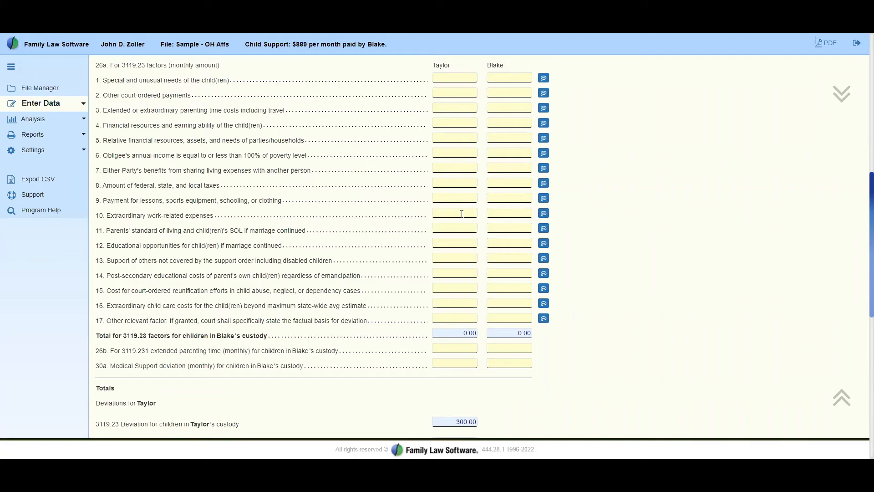
left_click(544, 214)
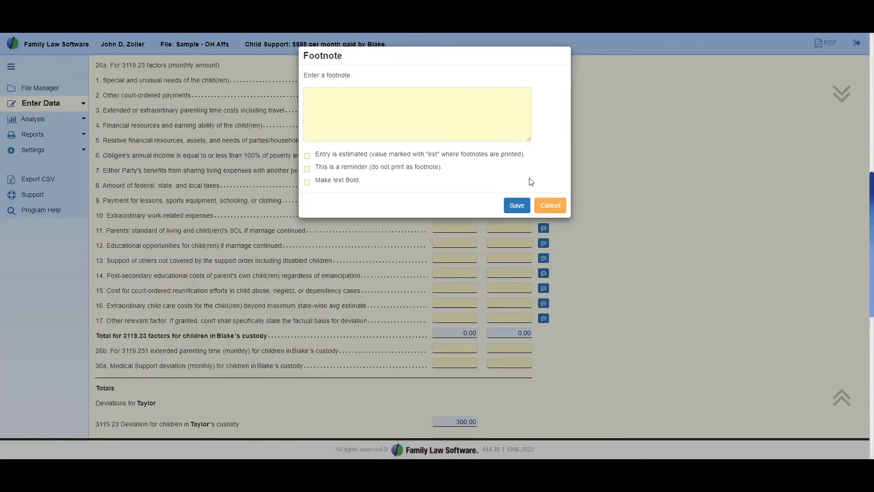
left_click(542, 206)
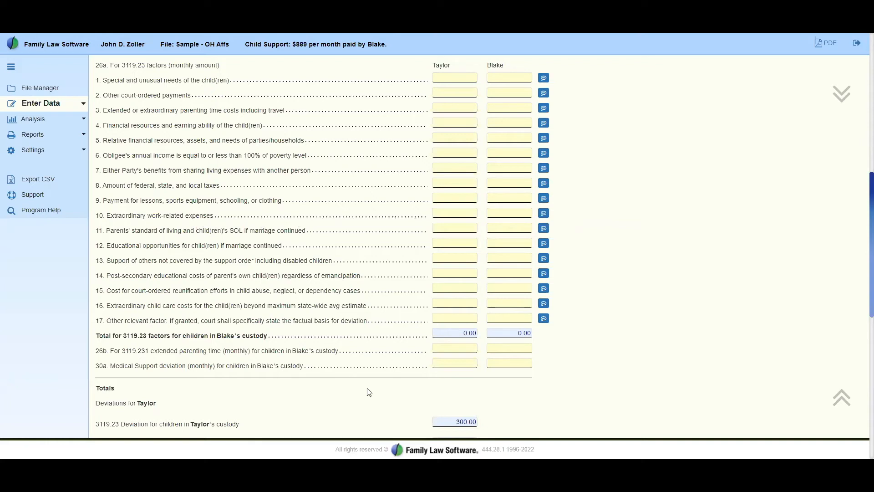
Review the deviation totals for both parents and go back to the Deductions section.
scroll(431, 438, "down", 1)
scroll(365, 354, "up", 1)
scroll(399, 376, "down", 10)
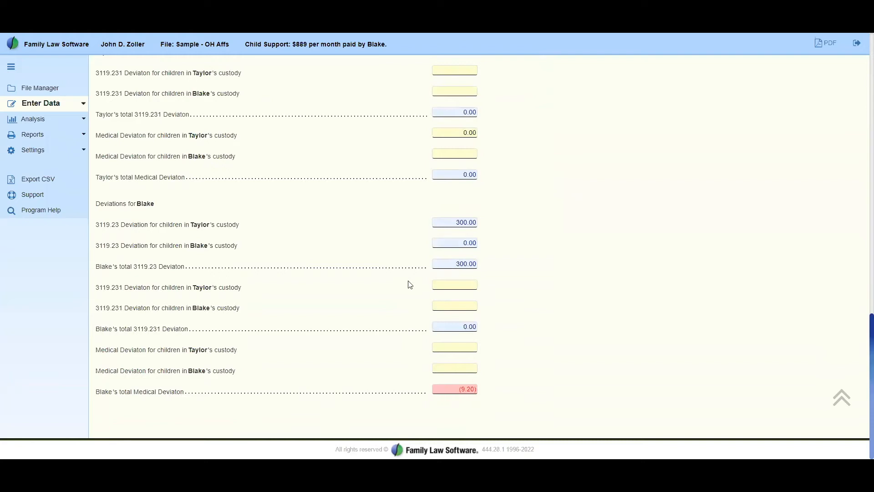
scroll(339, 304, "up", 10)
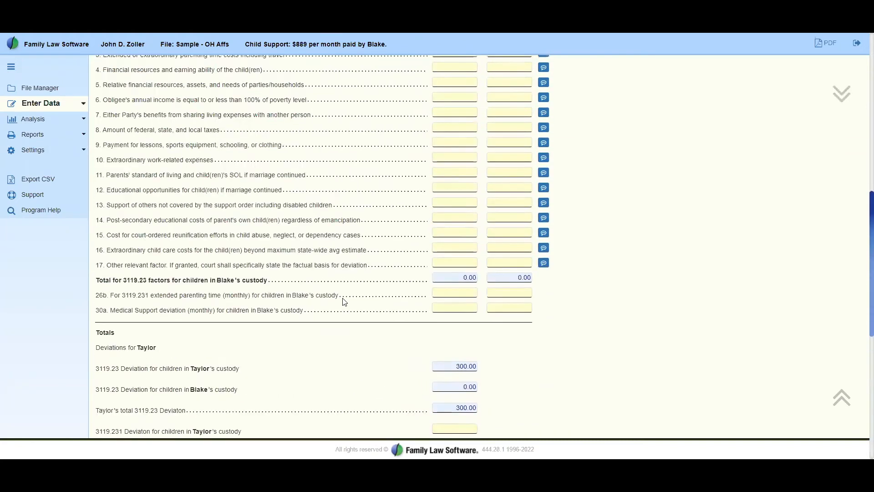
scroll(343, 297, "up", 8)
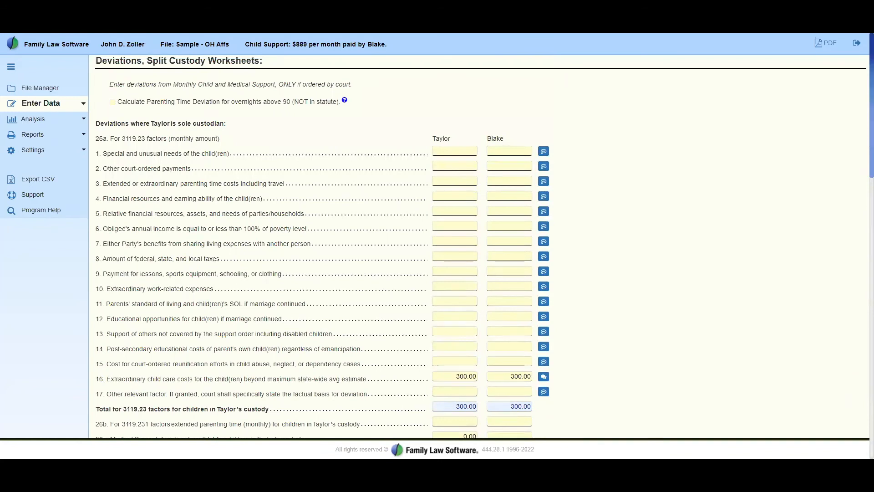
key("alt+Left")
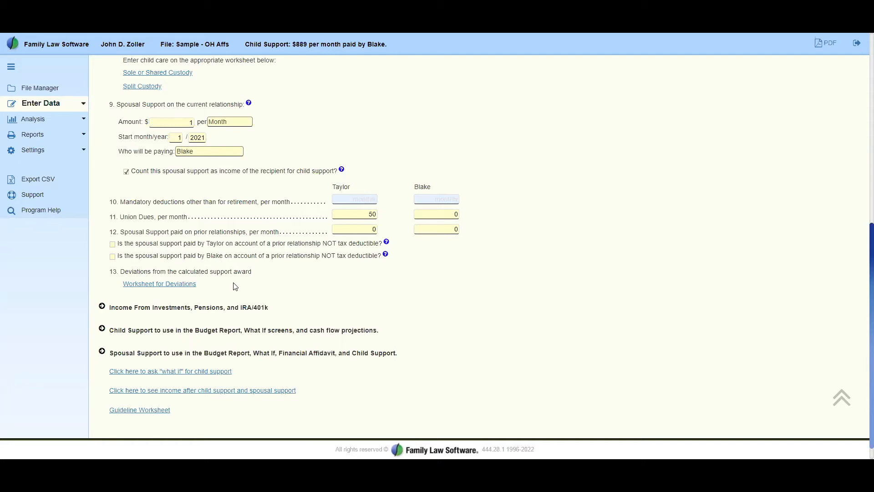
Look over the deduction entries and the resulting child support figure, and collapse the Deductions section.
scroll(157, 264, "up", 4)
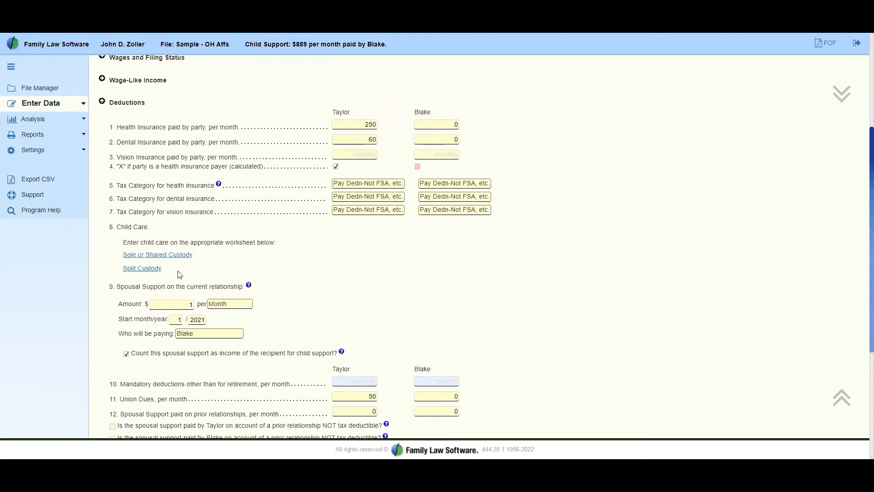
scroll(340, 405, "down", 2)
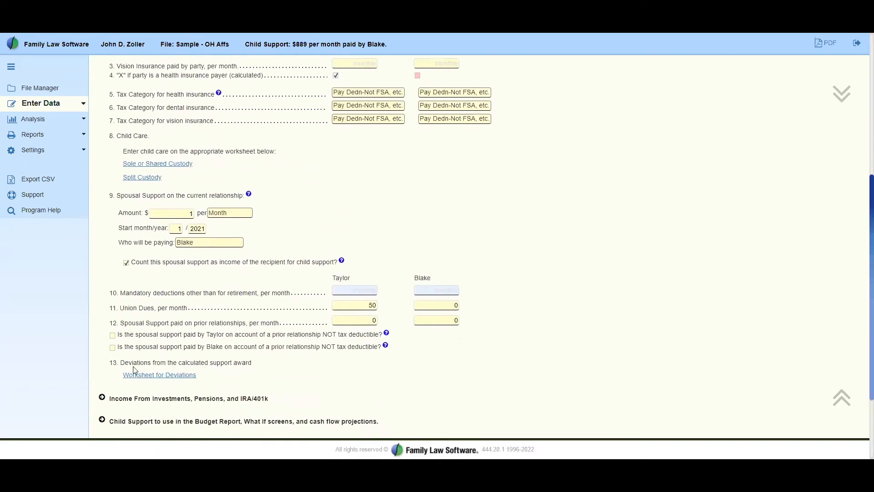
scroll(376, 363, "down", 1)
scroll(379, 360, "up", 3)
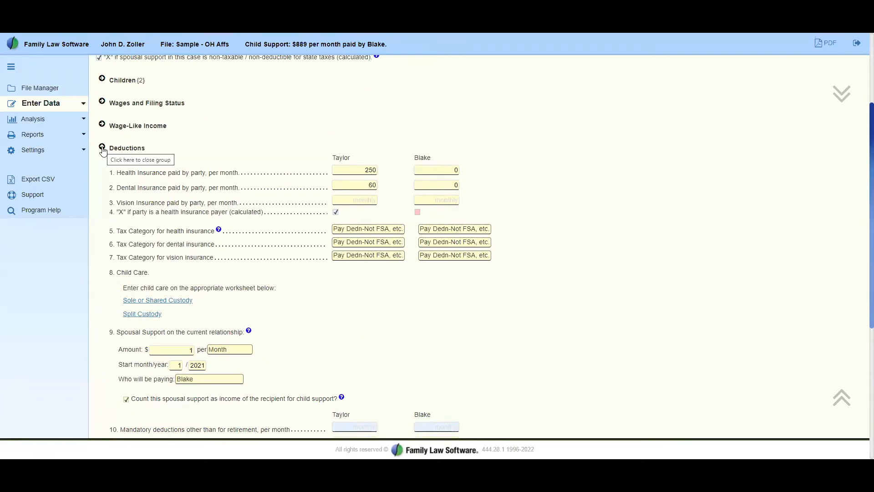
scroll(103, 155, "down", 3)
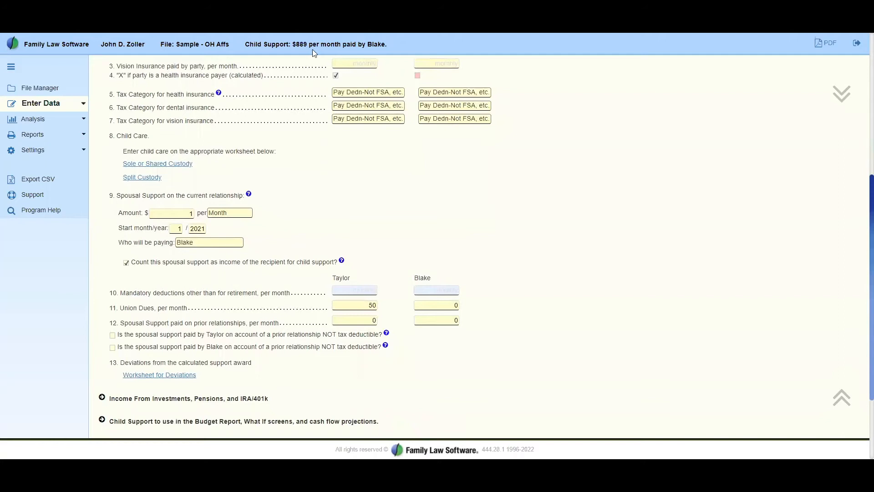
scroll(175, 179, "up", 2)
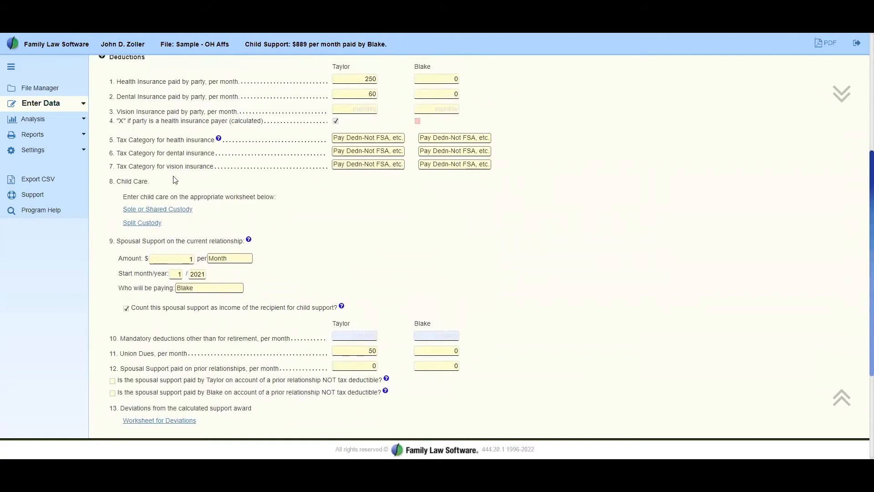
left_click(103, 103)
left_click(102, 103)
left_click(102, 103)
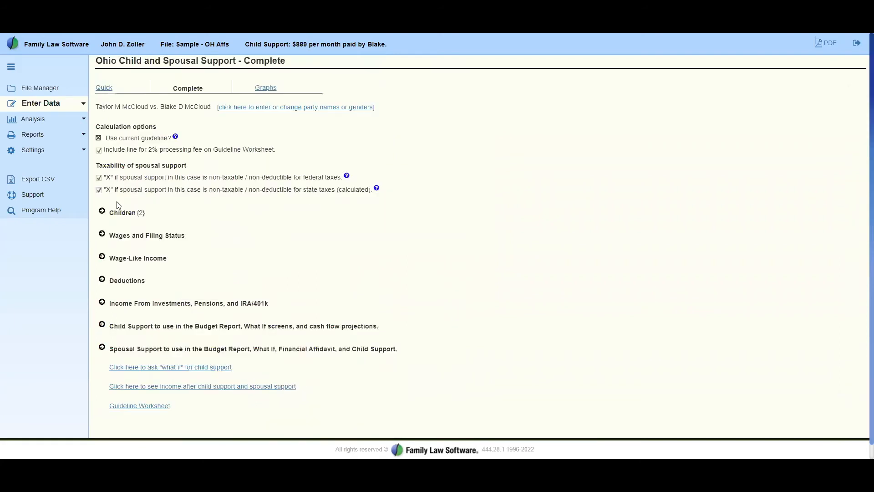
Expand the Income From Investments, Pensions, and IRA/401k section and review its investment, account and business income entries.
left_click(102, 304)
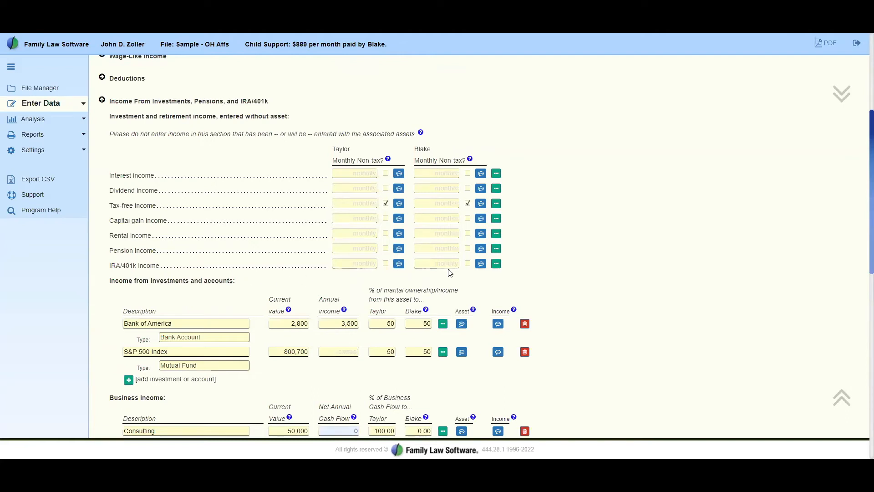
scroll(450, 273, "down", 2)
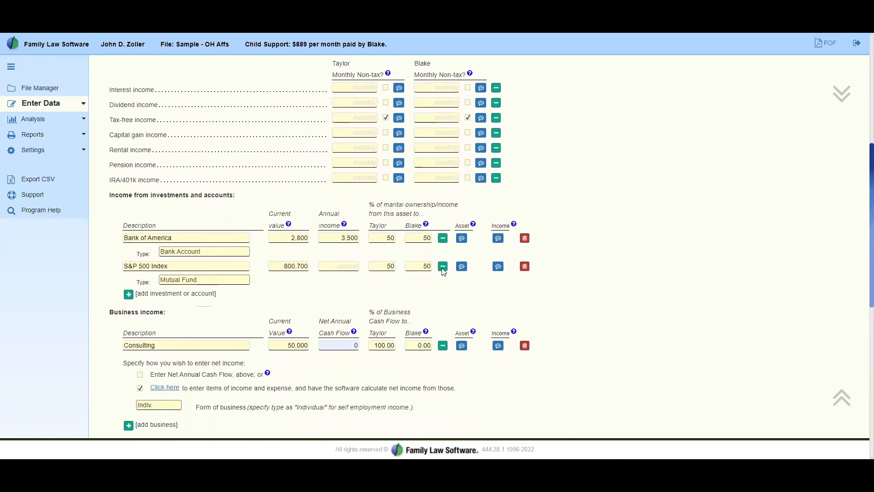
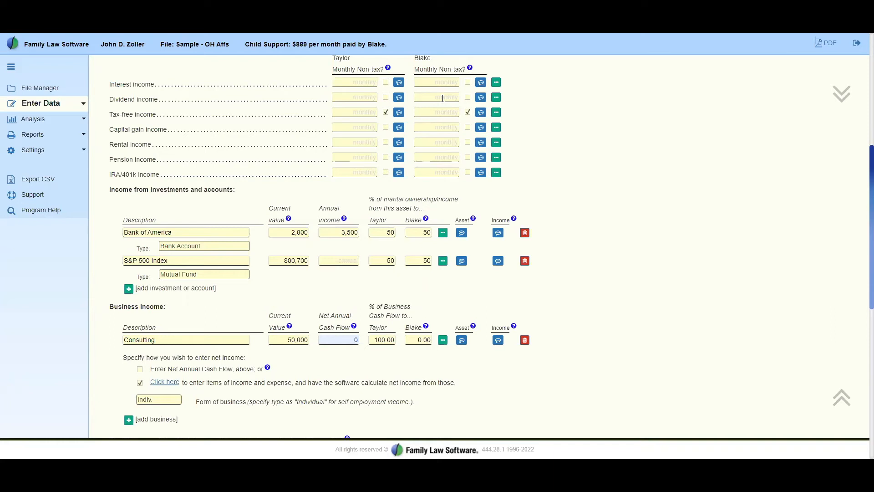
scroll(454, 110, "up", 1)
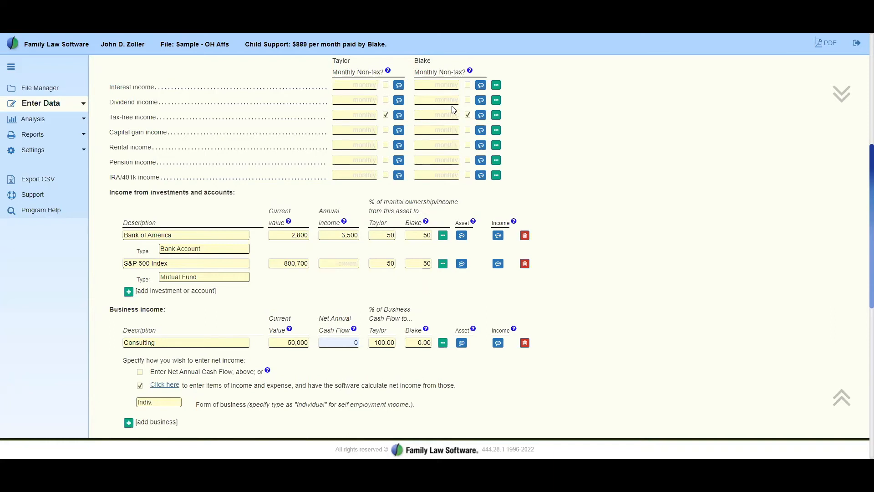
Open the income and expense worksheet for the Consulting business and review its gross receipts and expense lines.
scroll(454, 110, "up", 1)
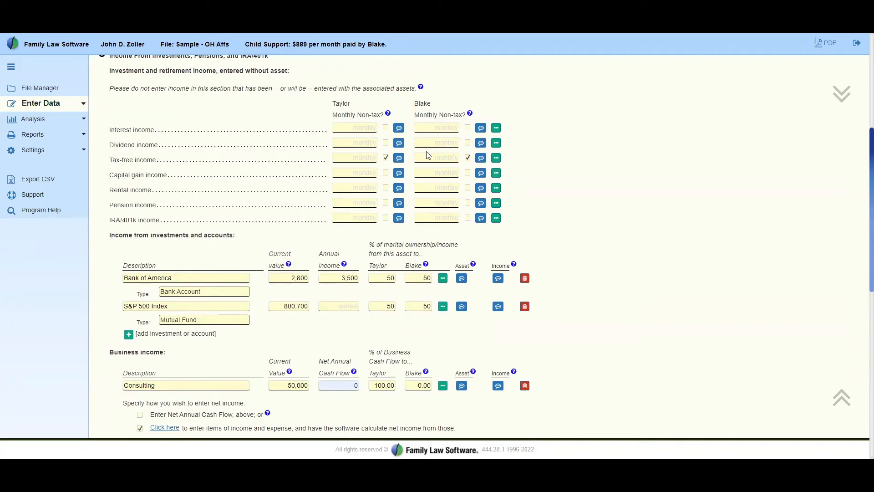
scroll(428, 155, "down", 2)
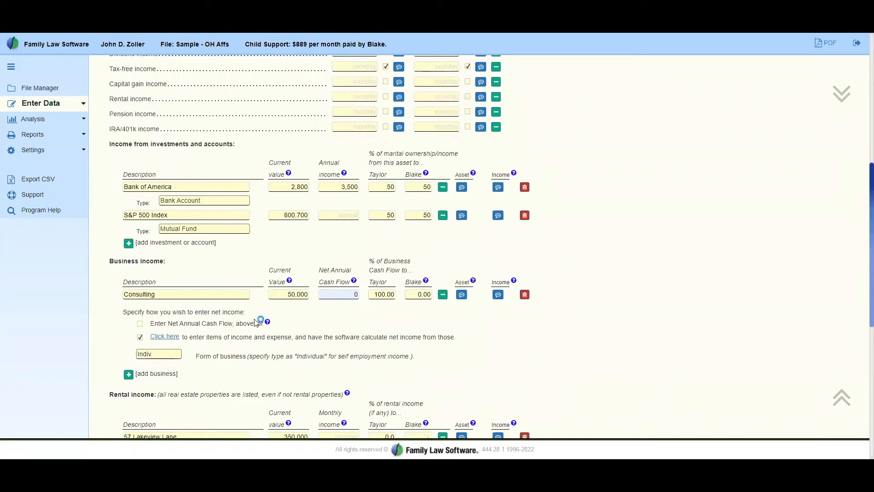
scroll(273, 318, "down", 1)
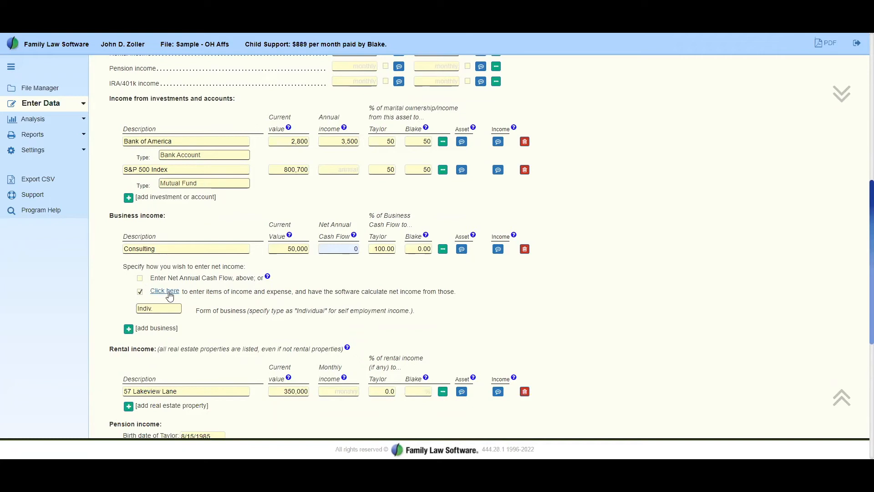
left_click(170, 295)
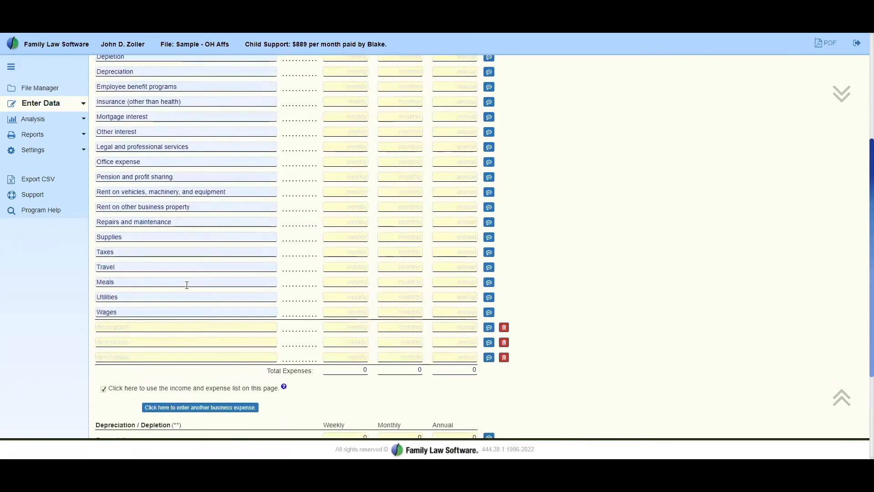
scroll(187, 285, "up", 4)
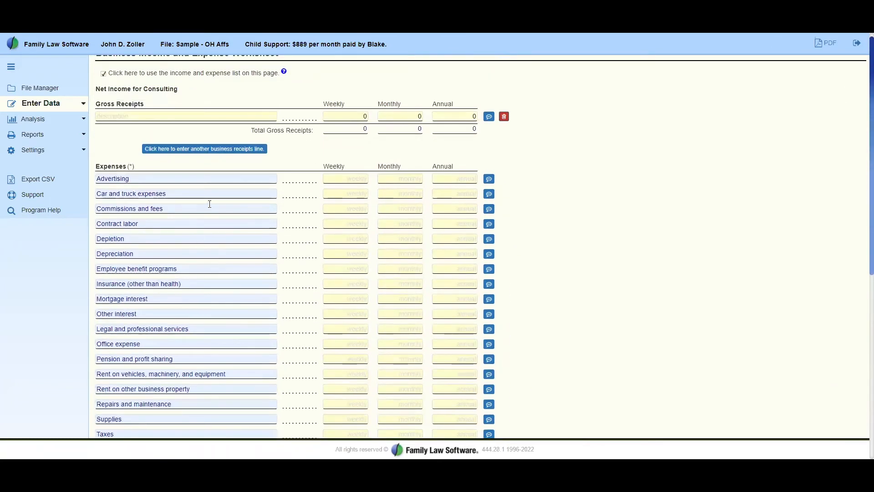
scroll(209, 204, "up", 1)
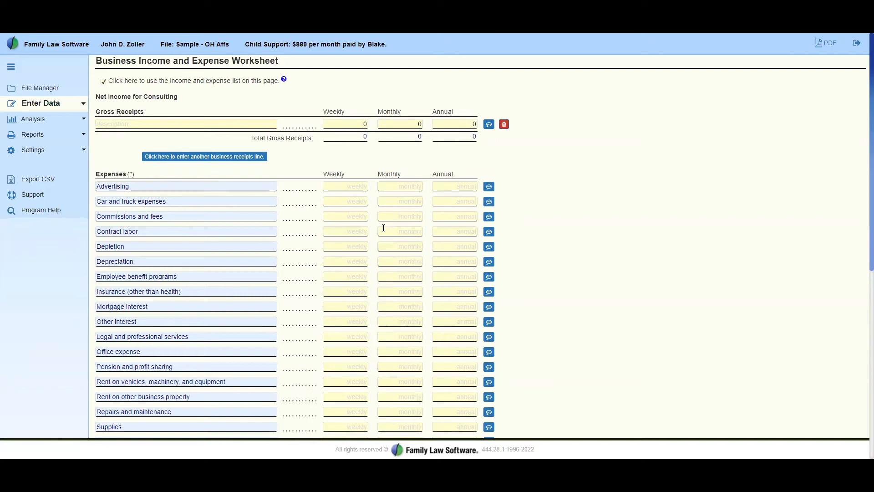
scroll(379, 236, "down", 2)
scroll(380, 234, "down", 1)
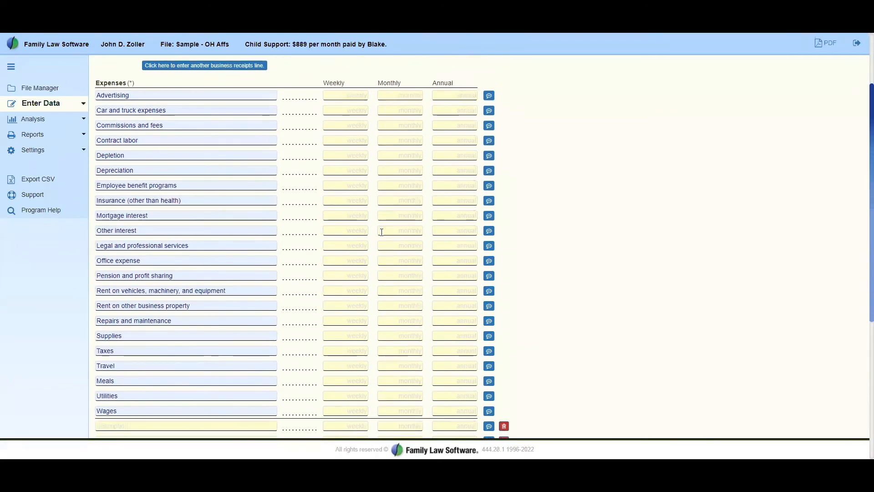
scroll(379, 391, "down", 3)
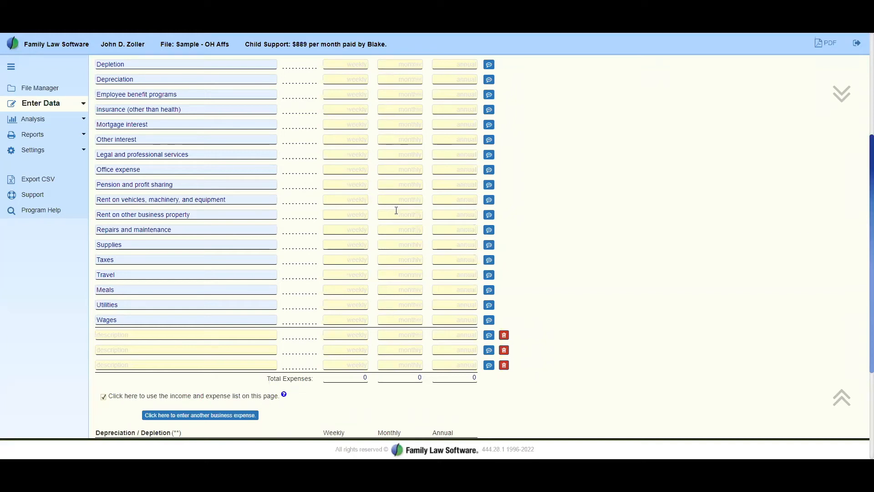
Save the footnote "the company pays for a Corvette that is not used in the business" on Rent on vehicles, machinery, and equipment.
left_click(489, 201)
type("the comp")
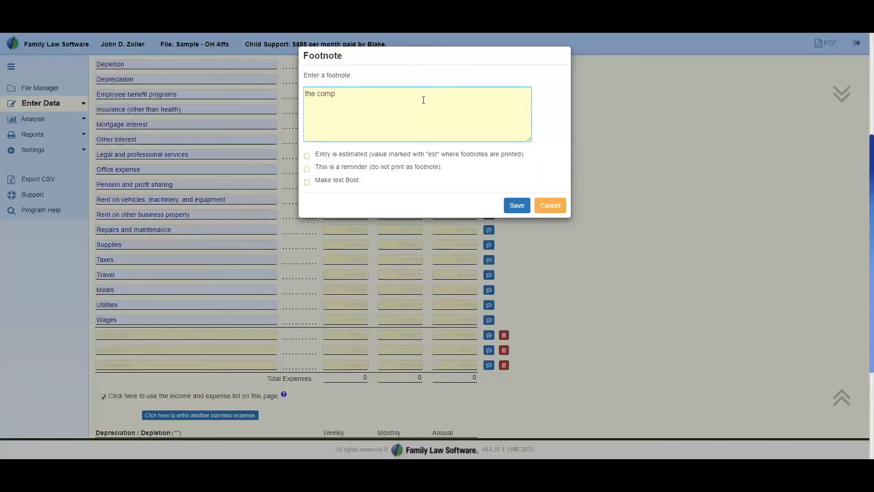
type("any pays for a Corvette that is not used in")
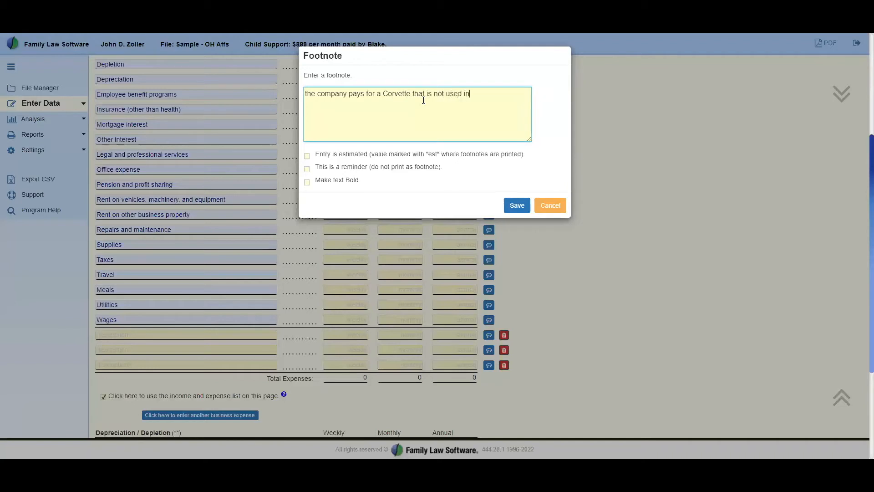
key("BackSpace")
key("BackSpace")
type("in f")
type(" the business")
left_click(511, 208)
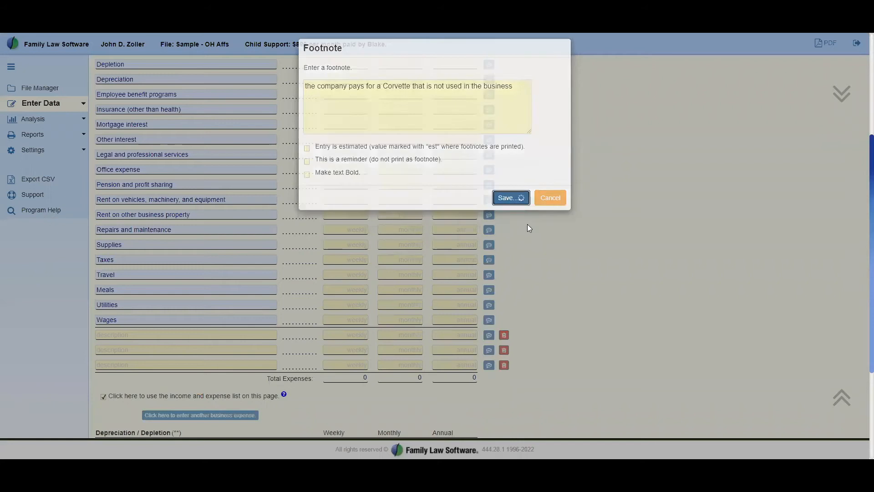
Set the monthly amount for Rent on vehicles, machinery, and equipment to .00.
scroll(530, 227, "down", 1)
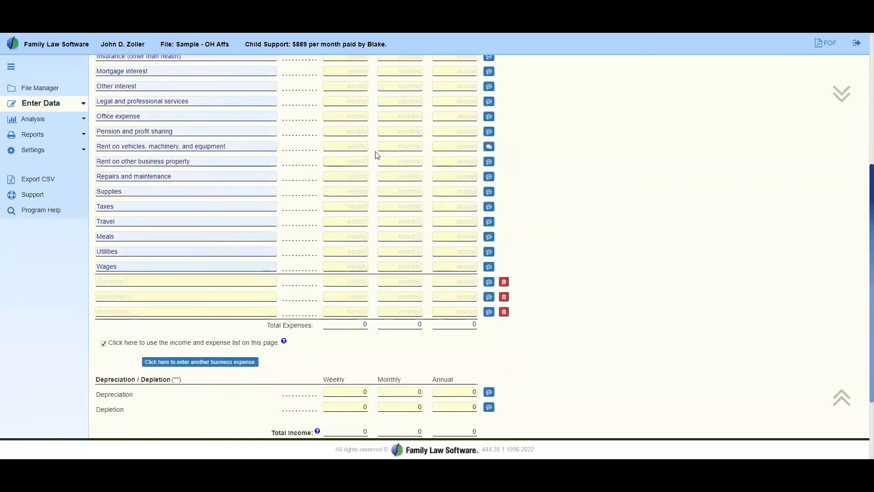
left_click(409, 147)
type("100")
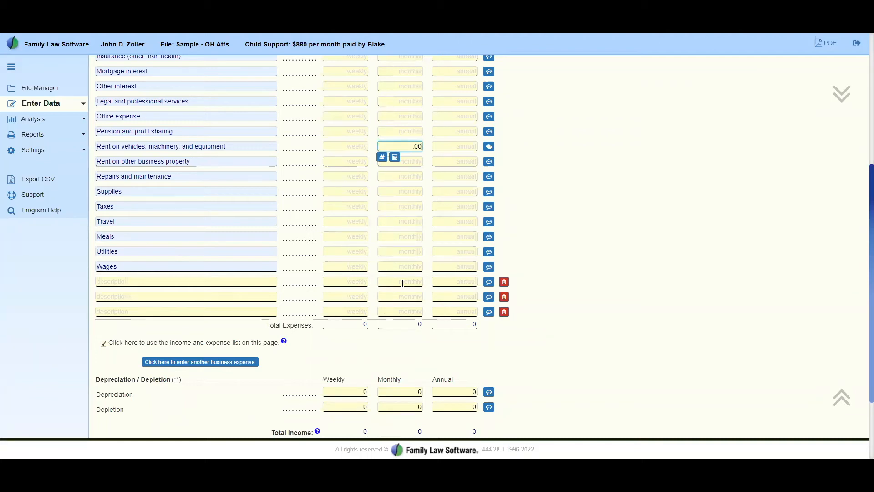
left_click(132, 284)
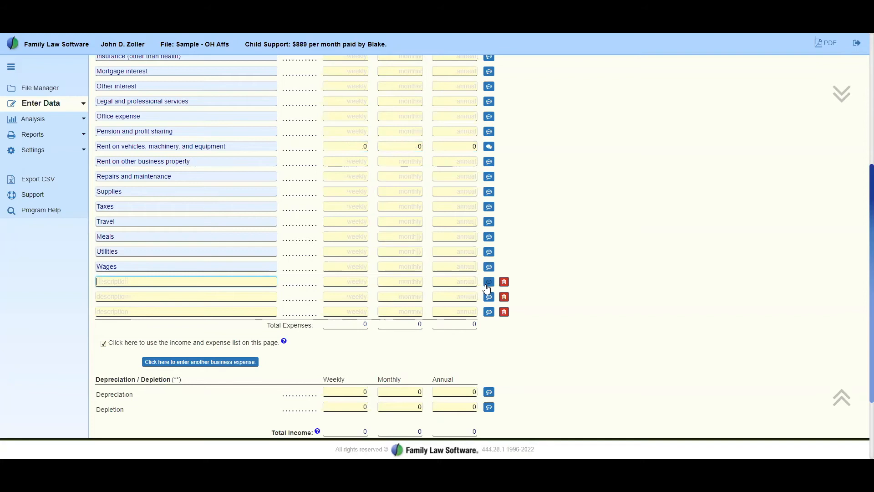
Look through the whole Consulting worksheet, from gross receipts to depreciation, net profit and the notes.
scroll(377, 277, "up", 5)
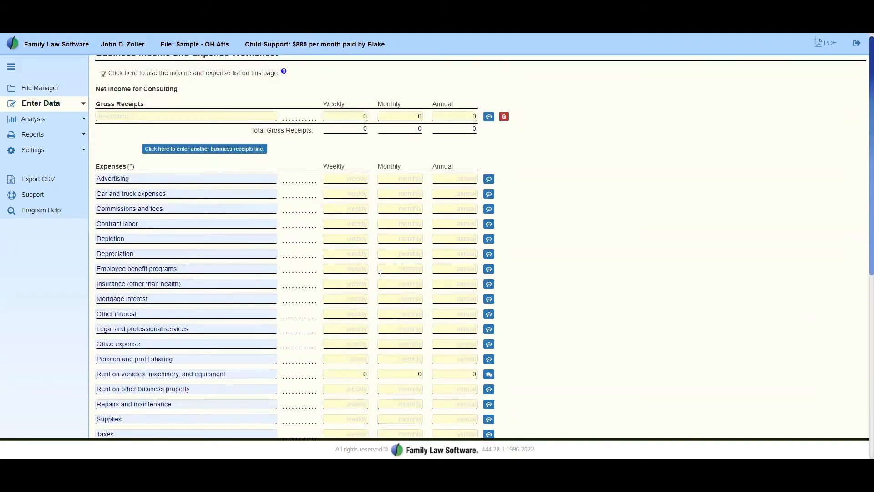
scroll(382, 273, "down", 5)
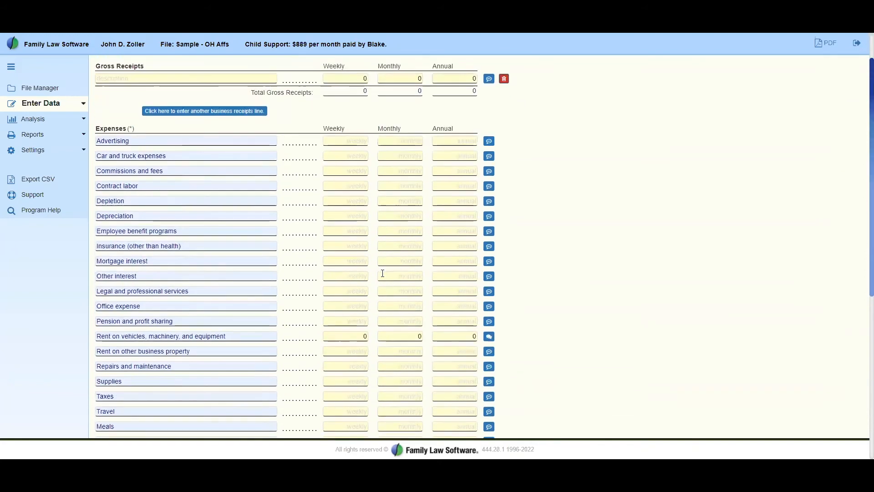
scroll(383, 279, "down", 2)
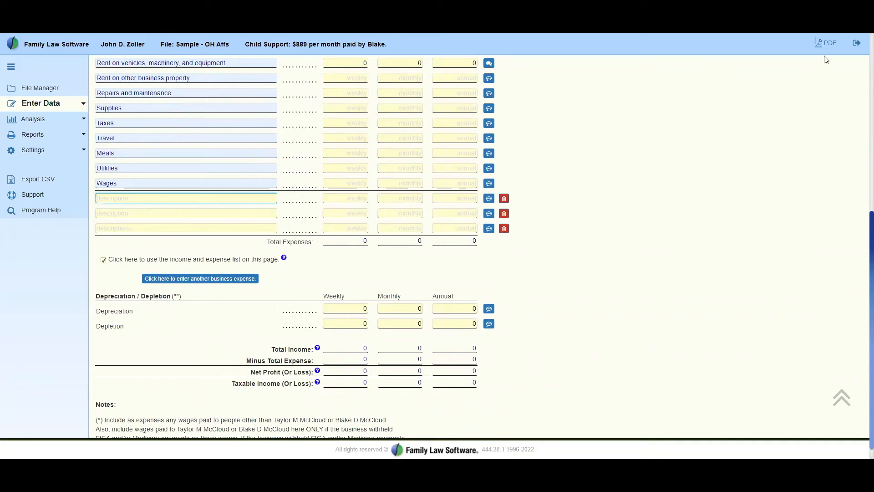
scroll(605, 356, "down", 1)
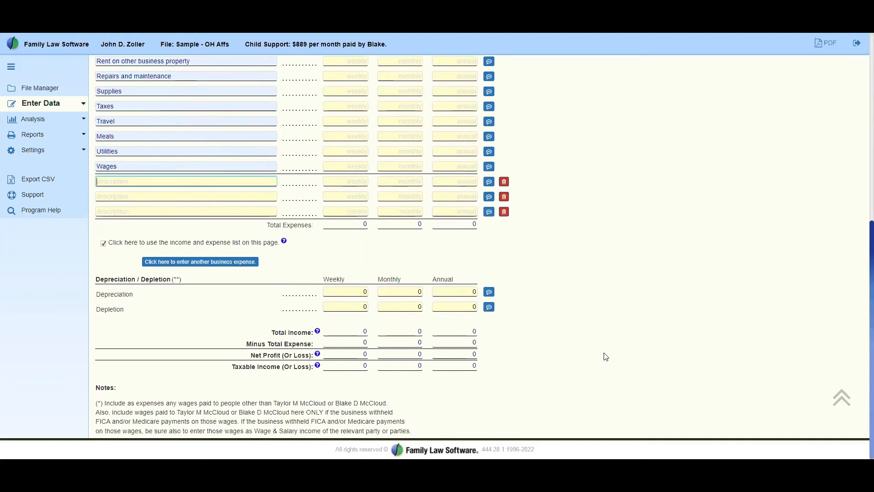
scroll(605, 356, "up", 8)
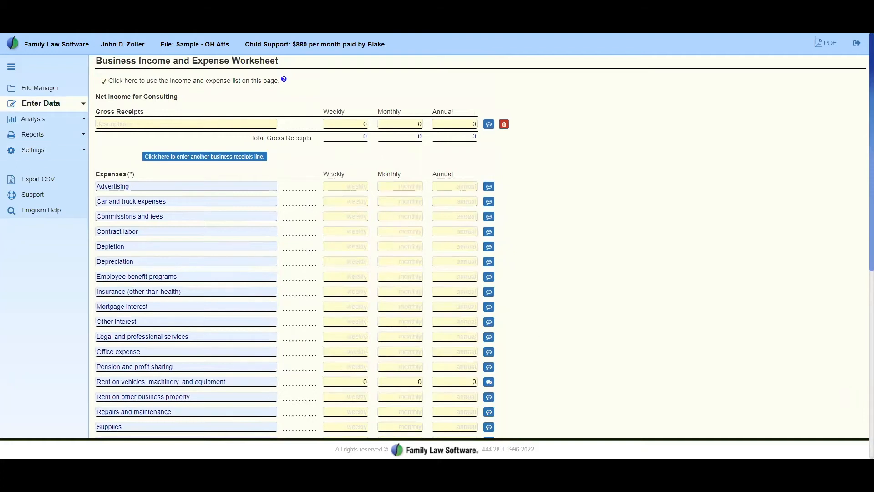
Return to the child support data and review the rental income, pension income and IRA/401k contribution entries.
key("alt+Left")
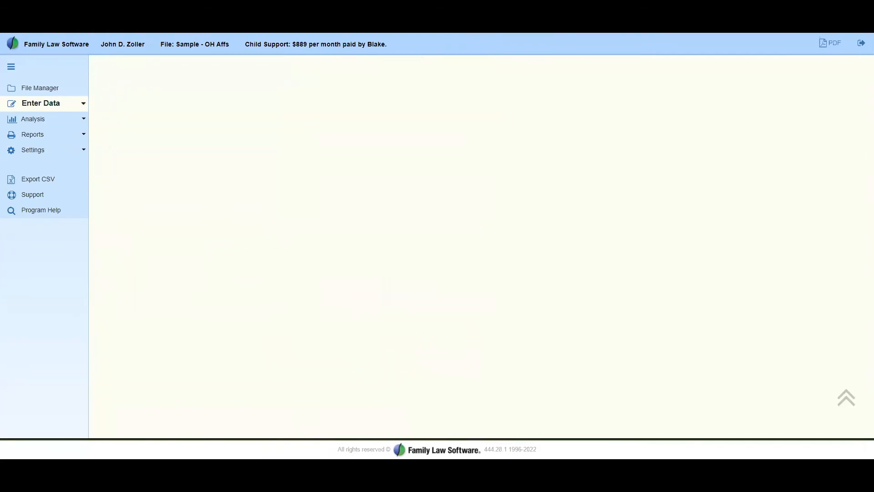
scroll(225, 198, "down", 6)
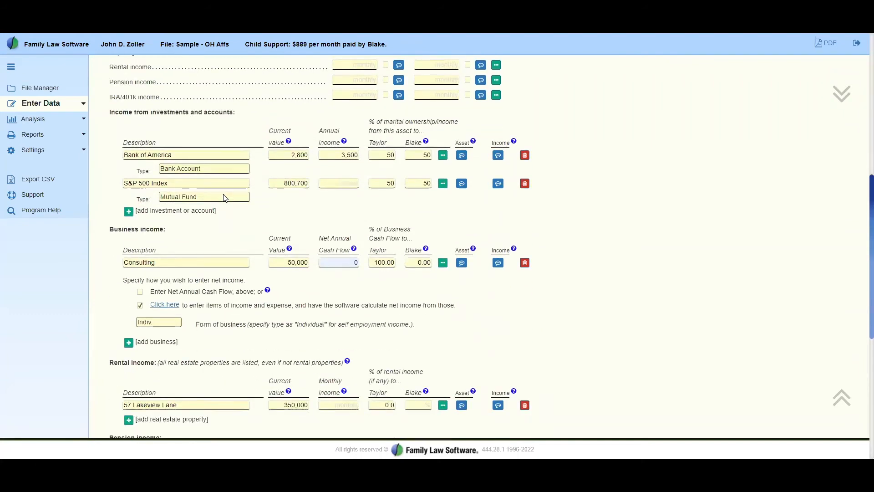
scroll(225, 198, "down", 2)
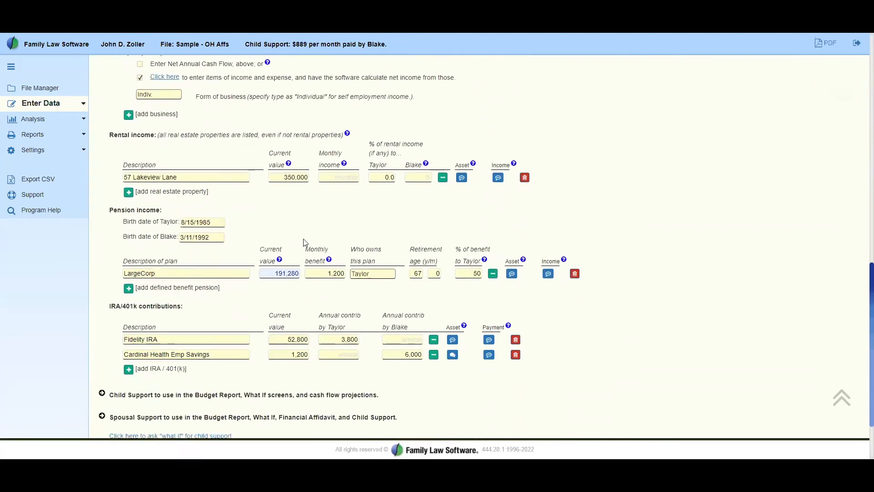
scroll(300, 227, "down", 2)
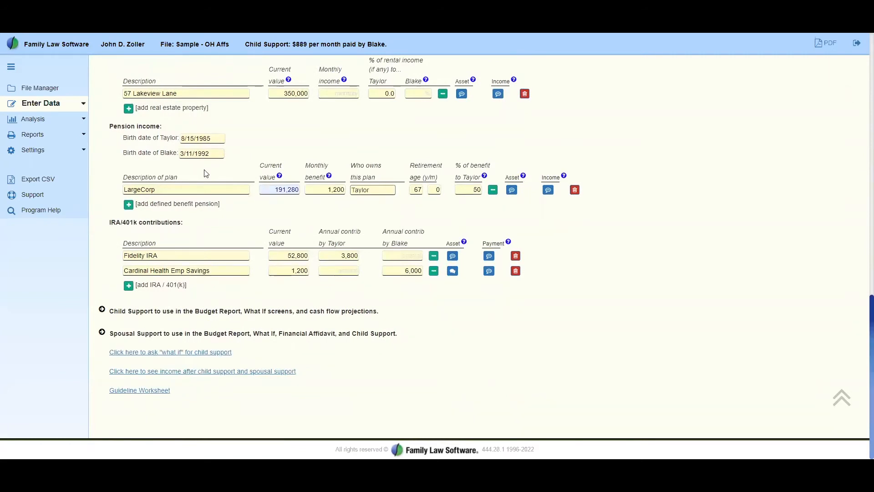
Go to the financial affidavit's Assets and Liabilities page and open the detailed data entry for the Consulting business under Business Interests.
left_click(85, 105)
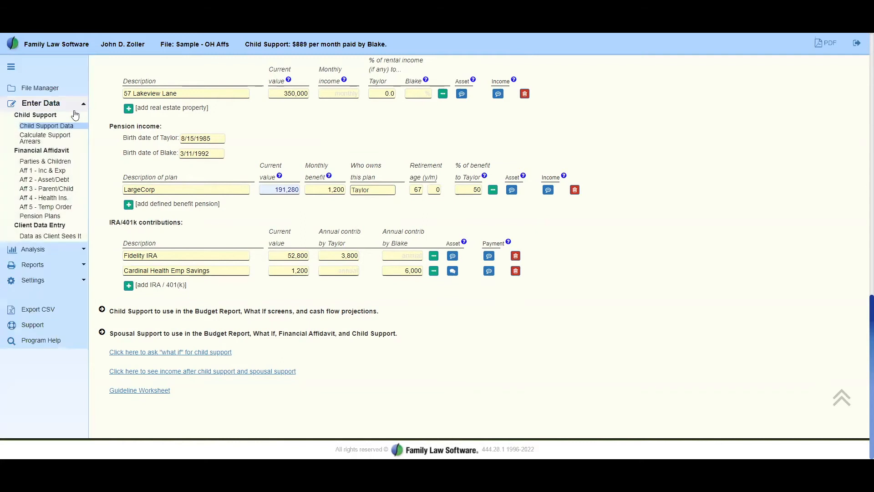
left_click(54, 179)
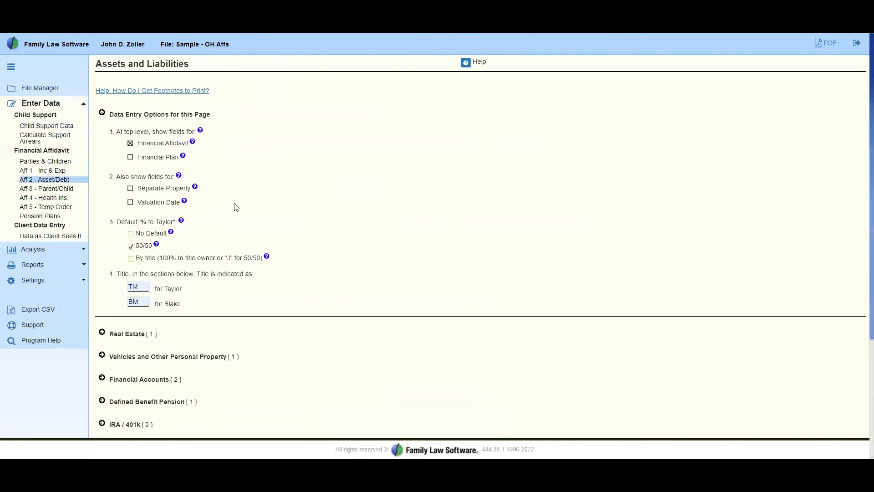
scroll(236, 214, "down", 4)
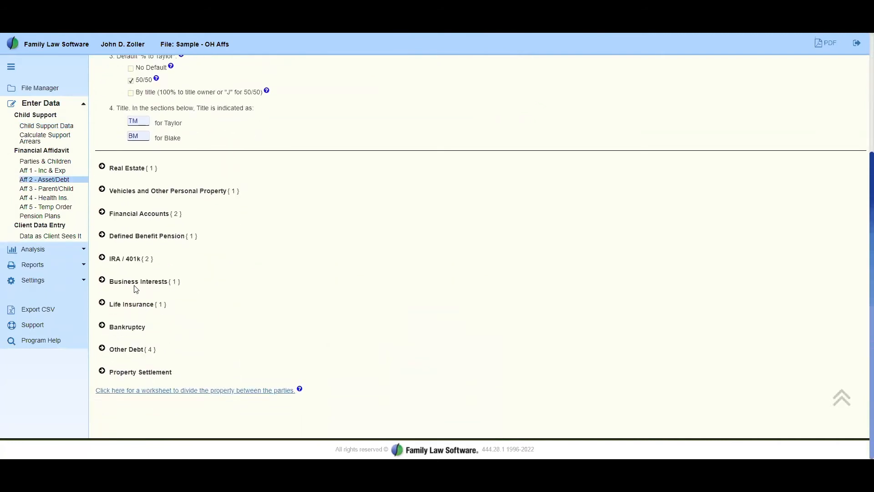
left_click(102, 281)
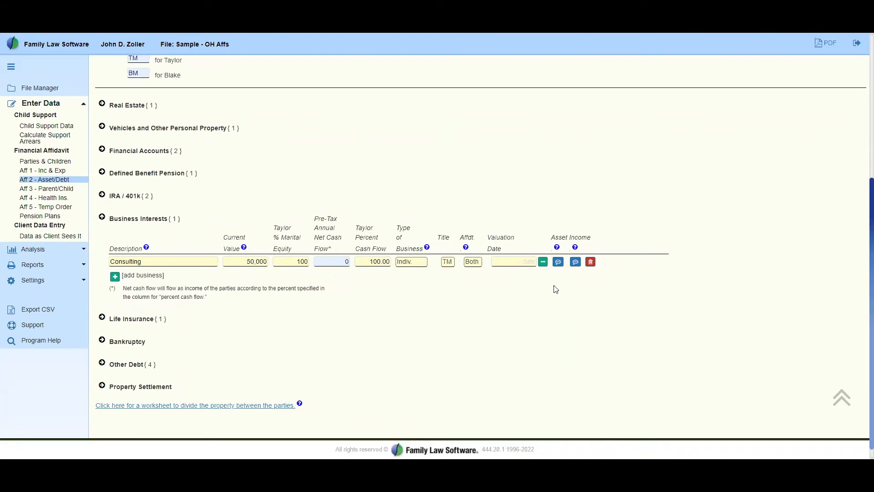
left_click(543, 262)
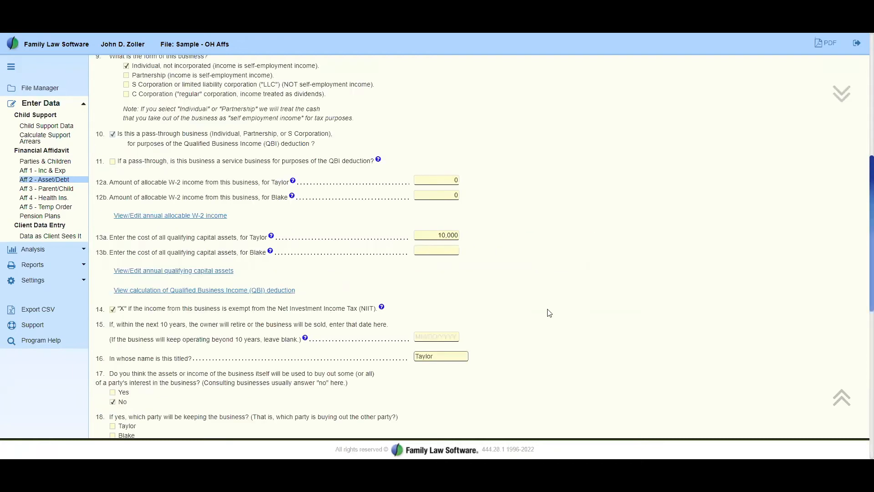
Review the Consulting business questions on value, cash flow, marital equity, business form, QBI deduction, title, buyout and separate property.
scroll(551, 298, "up", 10)
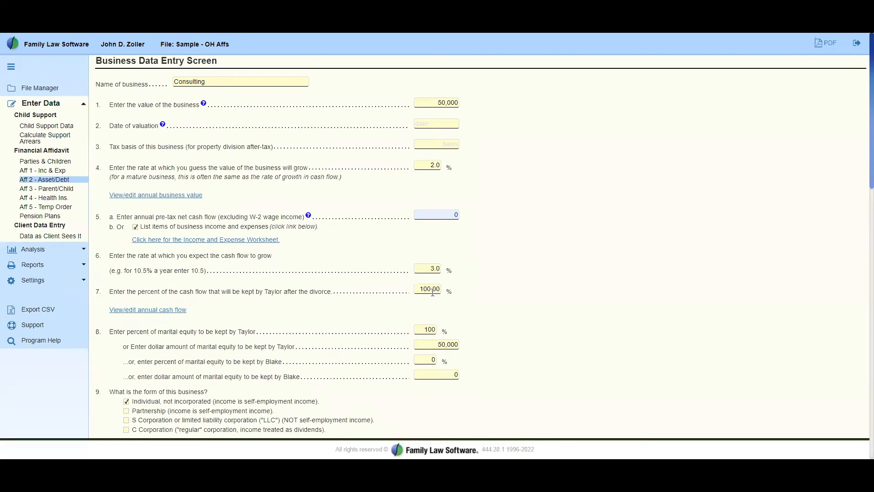
scroll(379, 323, "down", 3)
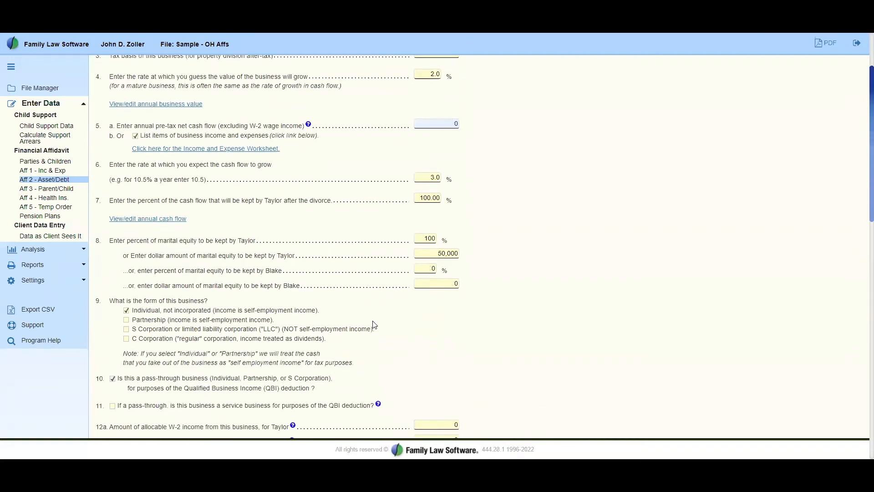
scroll(380, 323, "down", 3)
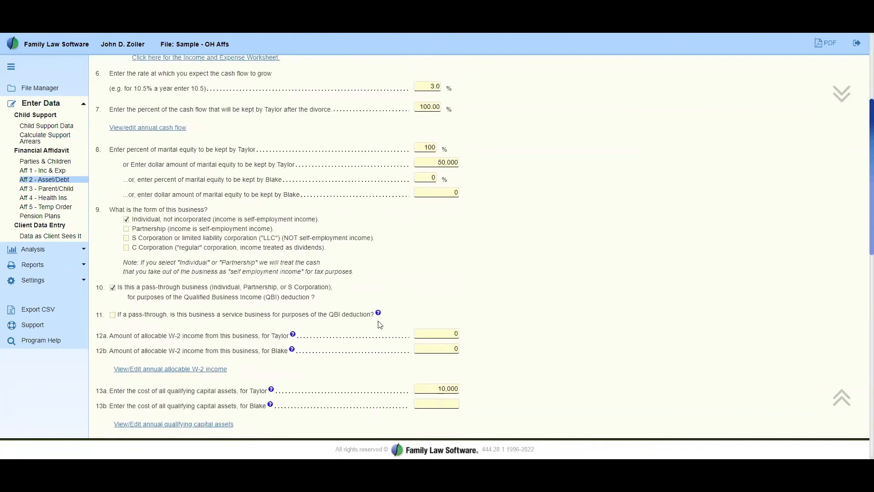
scroll(380, 323, "down", 3)
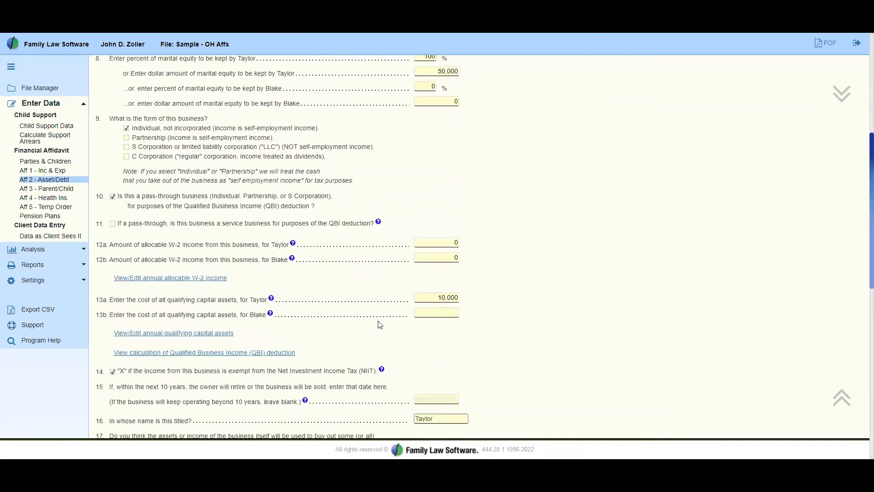
scroll(380, 324, "down", 2)
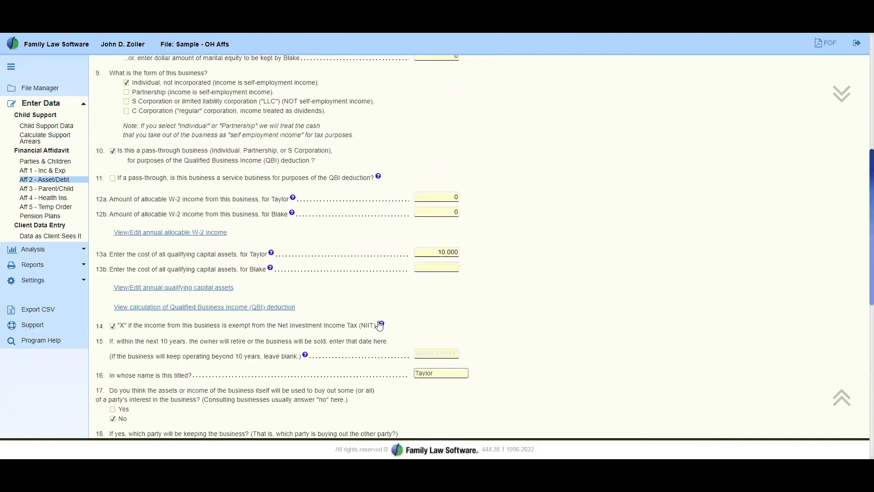
scroll(380, 325, "down", 5)
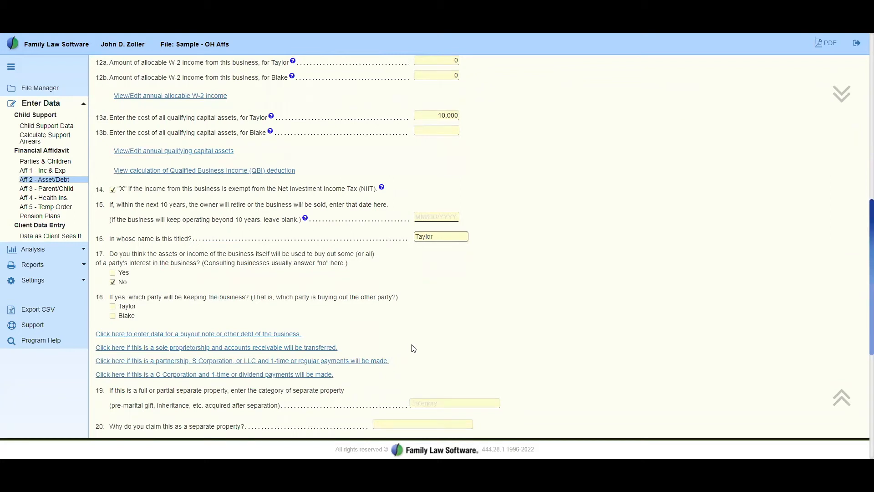
scroll(413, 348, "down", 2)
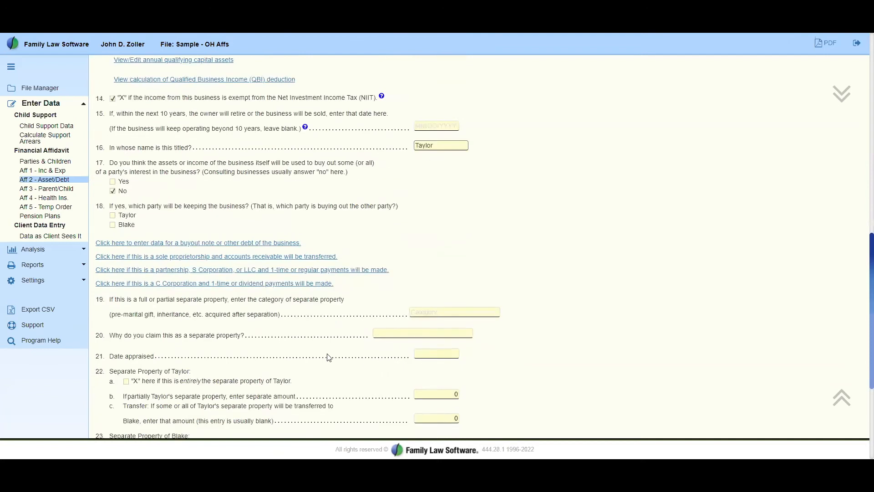
Review the Consulting business questions on separate property, local income tax and affidavit inclusion, and return to the Business Interests list.
scroll(328, 373, "down", 1)
scroll(327, 375, "down", 3)
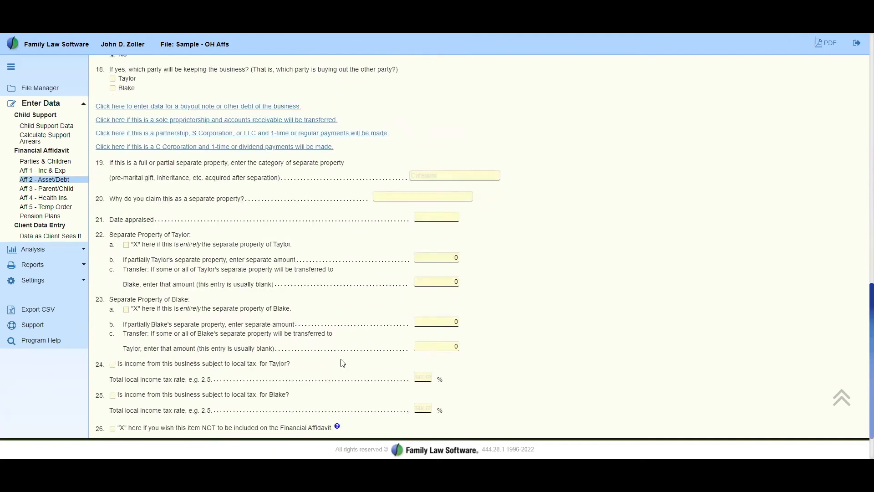
scroll(334, 365, "down", 1)
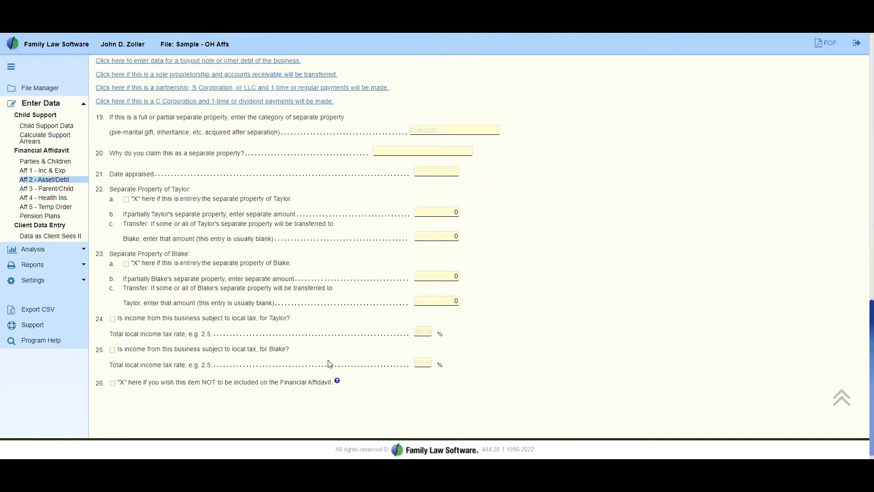
scroll(330, 363, "up", 5)
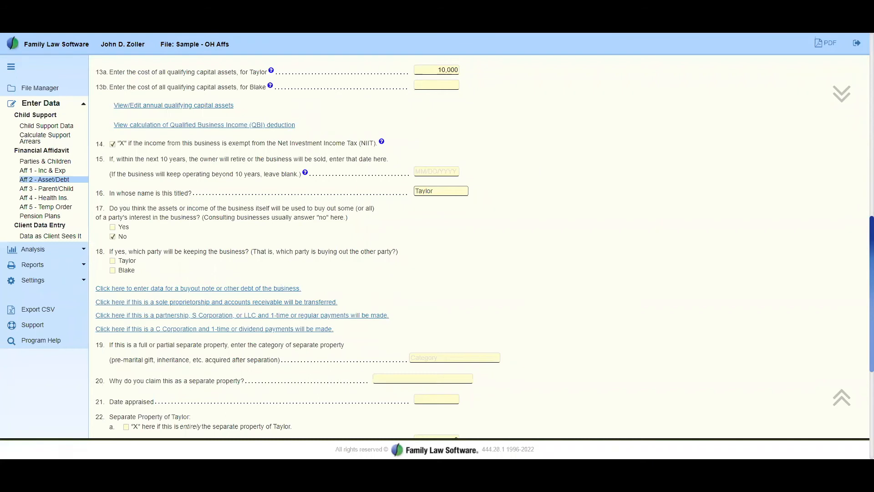
scroll(478, 246, "up", 6)
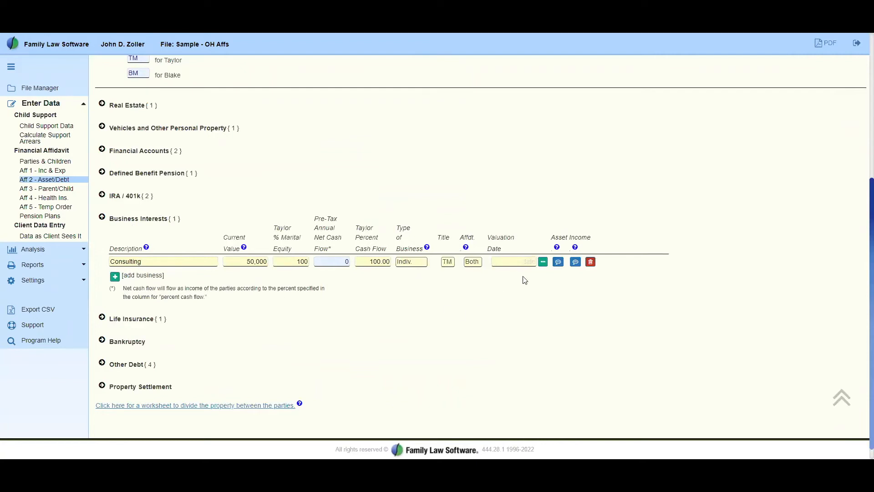
Reopen the detailed data entry for the Consulting business, look through all its questions, and return to the asset list.
left_click(542, 263)
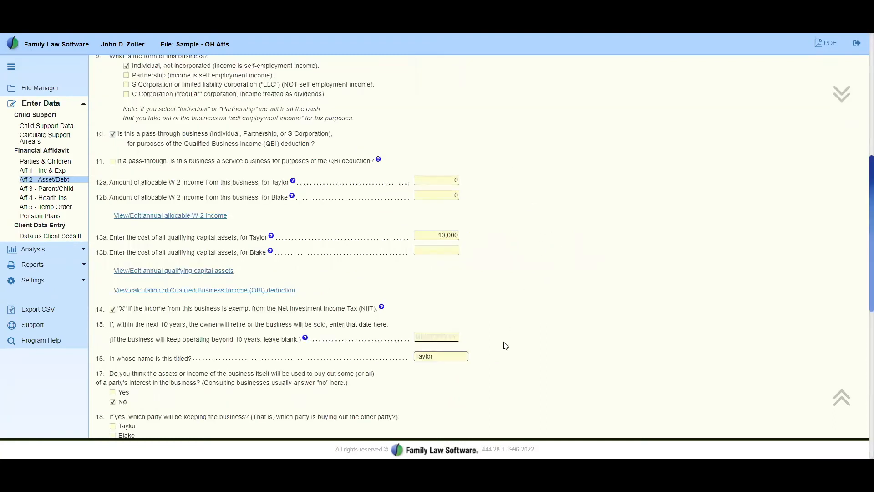
scroll(505, 346, "down", 8)
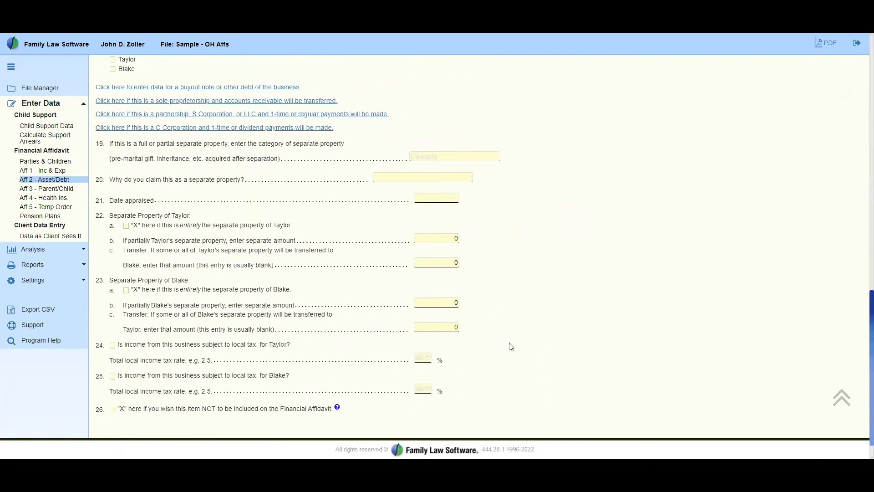
scroll(511, 347, "down", 1)
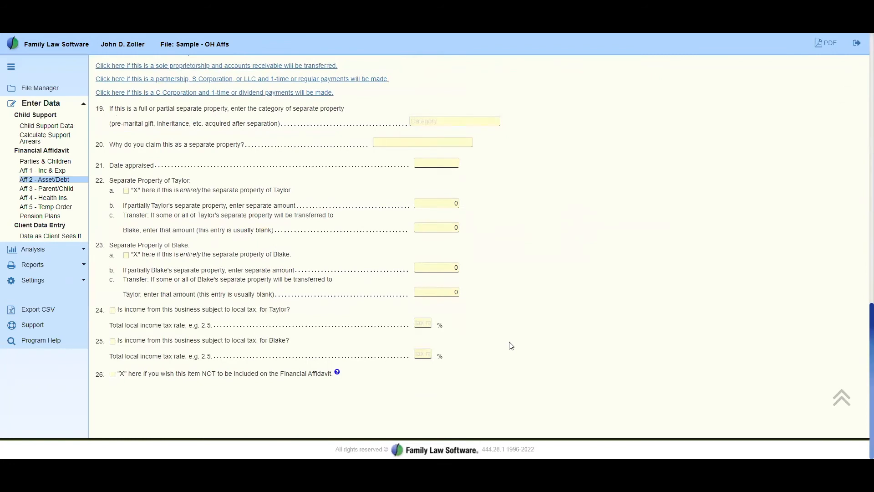
scroll(511, 346, "up", 15)
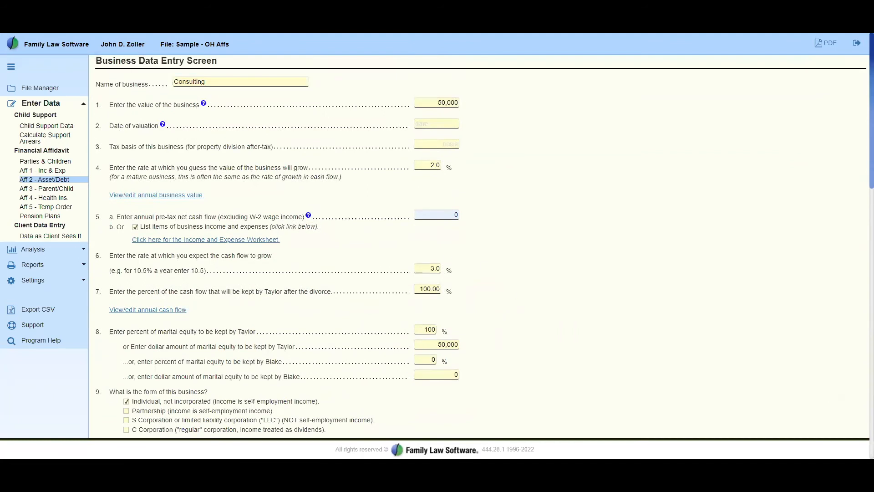
scroll(286, 166, "down", 5)
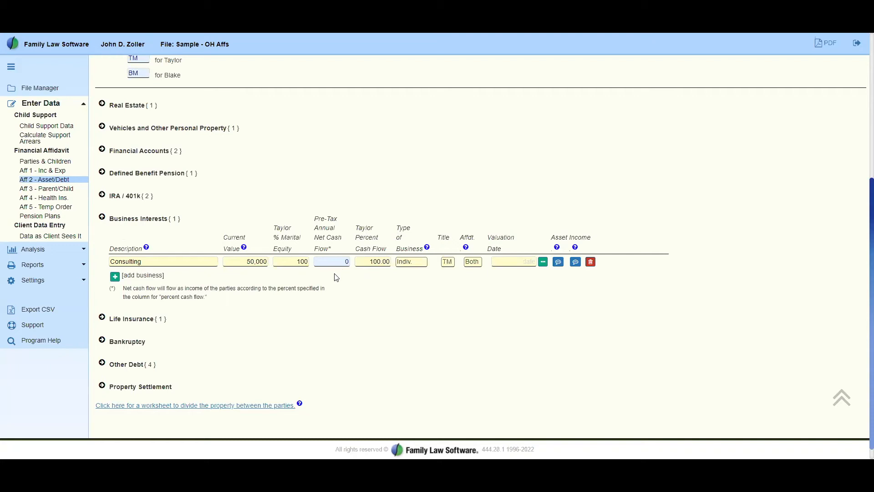
Return to the child support data and review the investment, business, rental, pension and IRA/401k income entries.
left_click(44, 129)
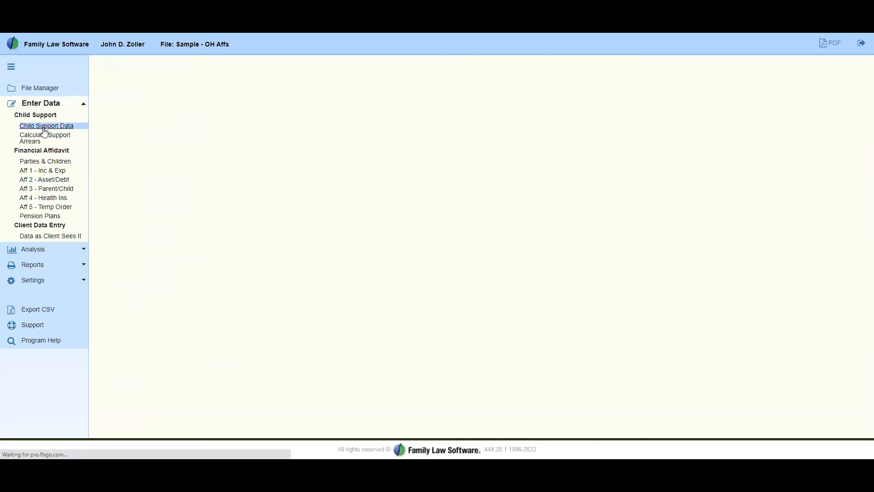
scroll(210, 172, "down", 1)
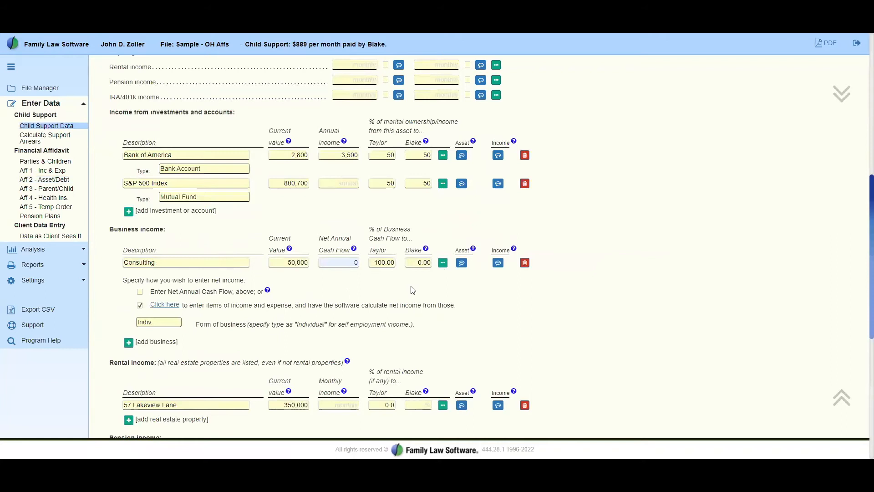
scroll(412, 292, "down", 2)
scroll(406, 296, "down", 1)
scroll(405, 297, "down", 3)
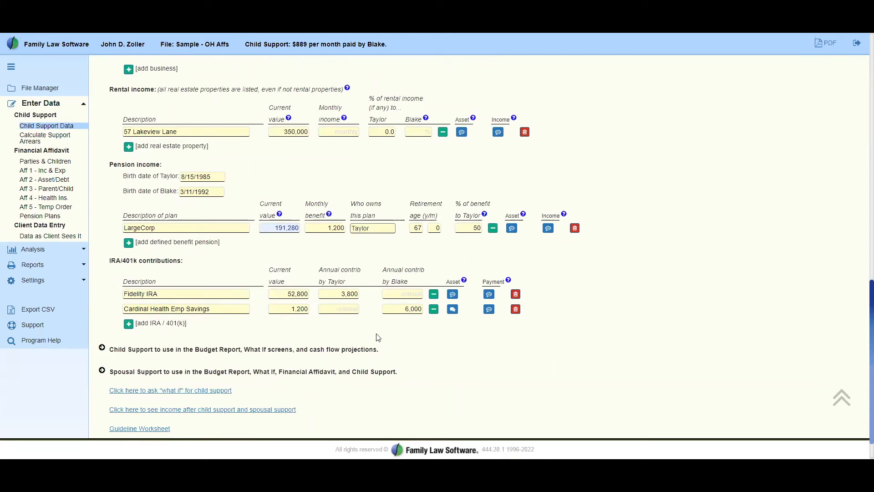
scroll(378, 337, "down", 1)
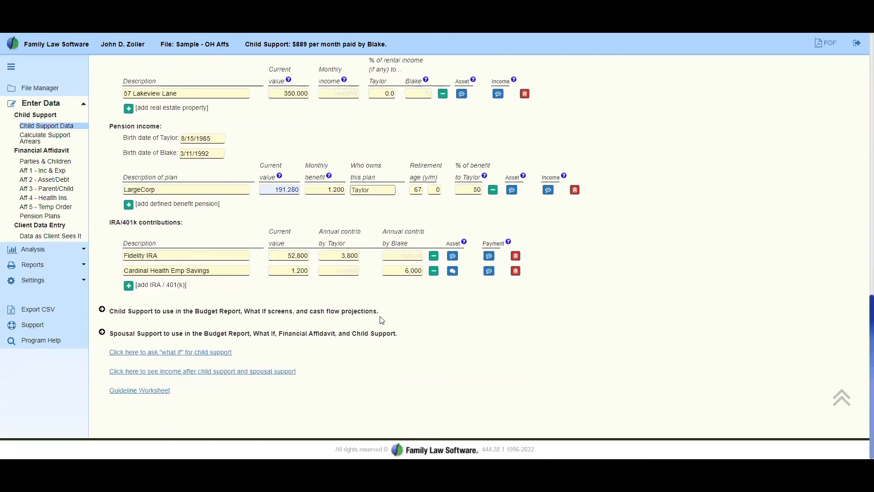
scroll(381, 316, "up", 1)
scroll(378, 316, "up", 6)
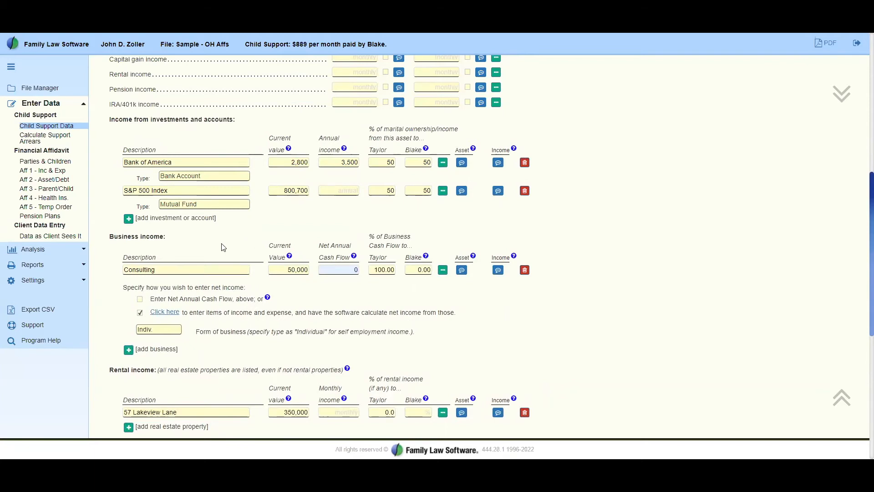
scroll(221, 250, "down", 7)
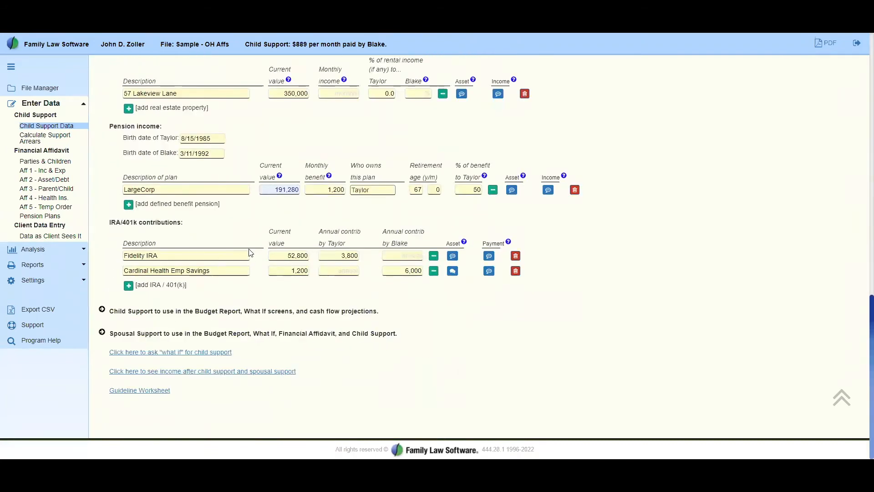
scroll(251, 253, "up", 4)
scroll(251, 254, "up", 8)
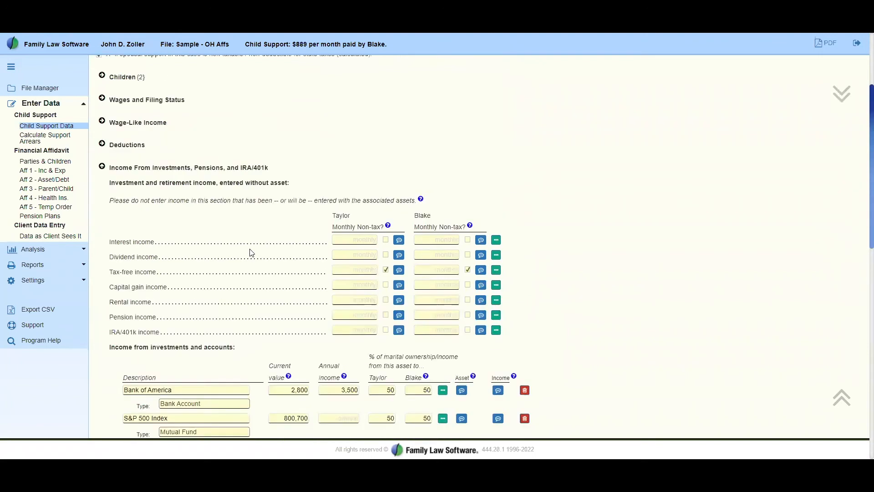
Collapse the investment and pension income section and expand the child support section for the Budget Report, What If screens and cash flow projections.
left_click(102, 166)
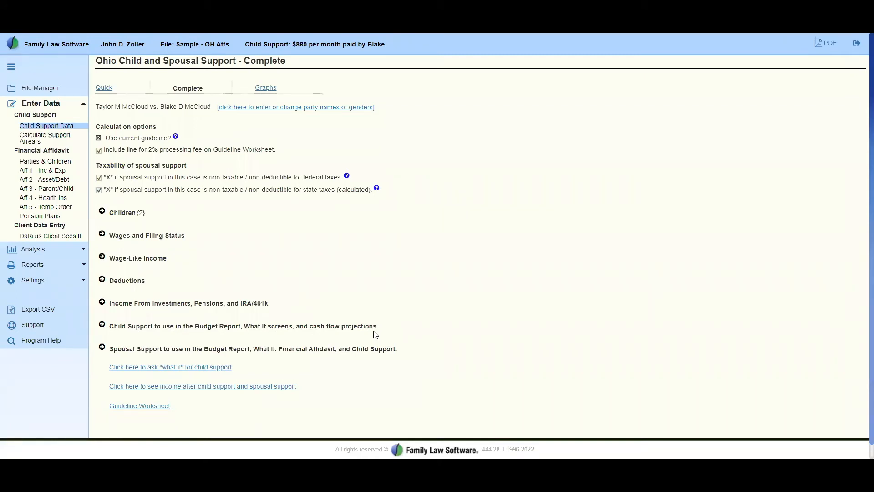
left_click(102, 324)
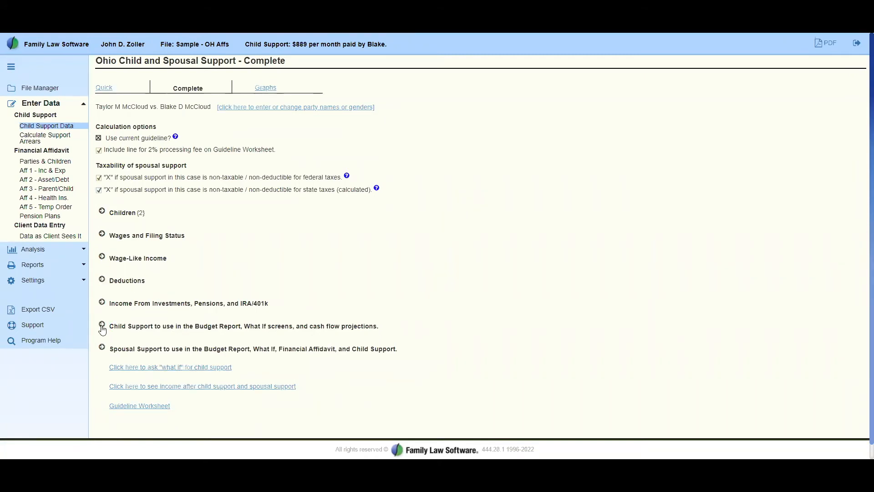
left_click(102, 326)
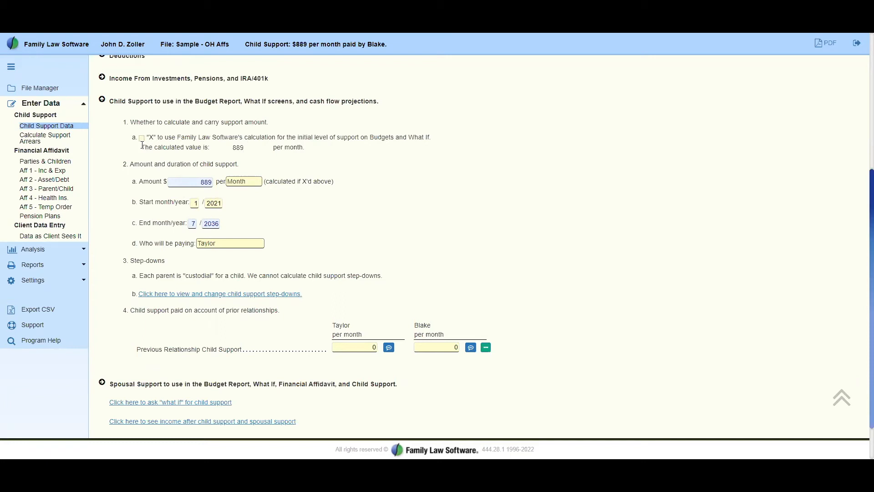
Clear the child support amount and choose to use the software's calculation for the initial level of support.
left_click(200, 182)
key("BackSpace")
key("BackSpace")
key("BackSpace")
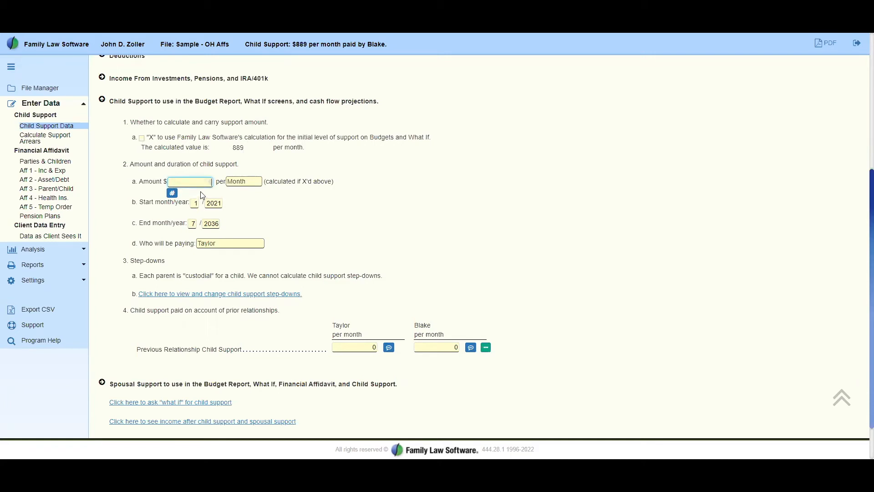
left_click(142, 139)
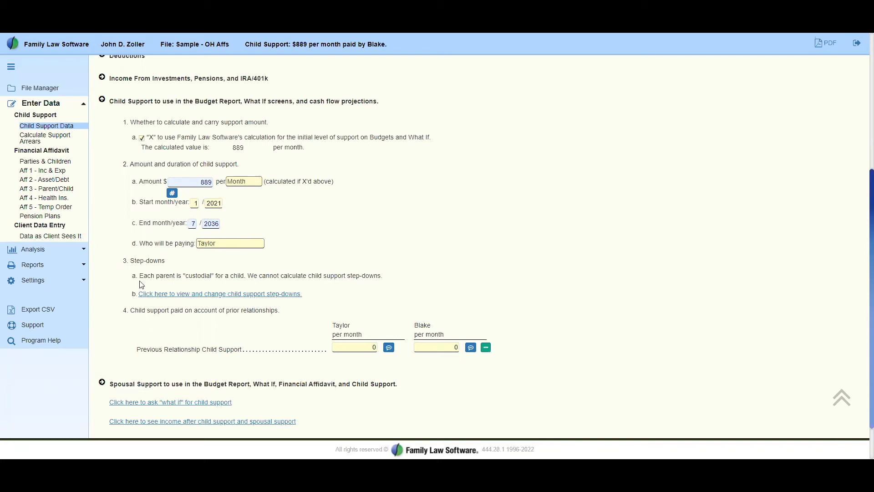
Open the child support step-downs, review the payer, support tiers, inflation adjustment and yearly payments, and return to the child support data.
left_click(201, 295)
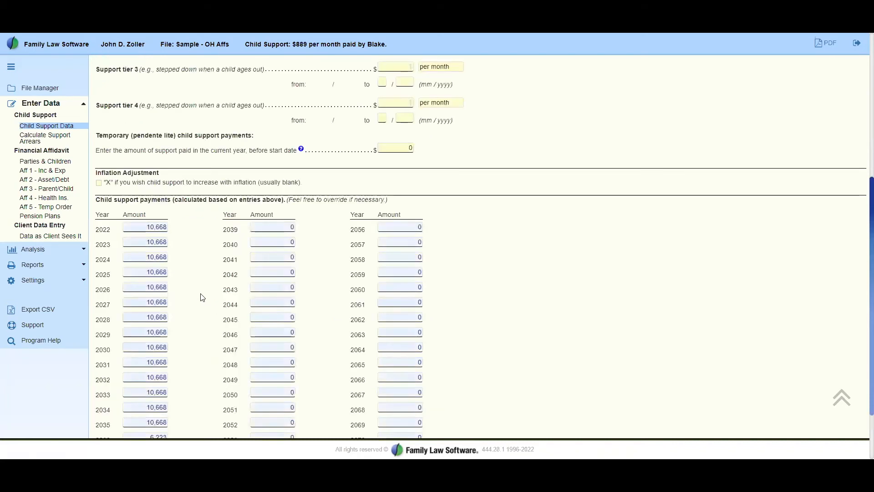
scroll(202, 291, "up", 4)
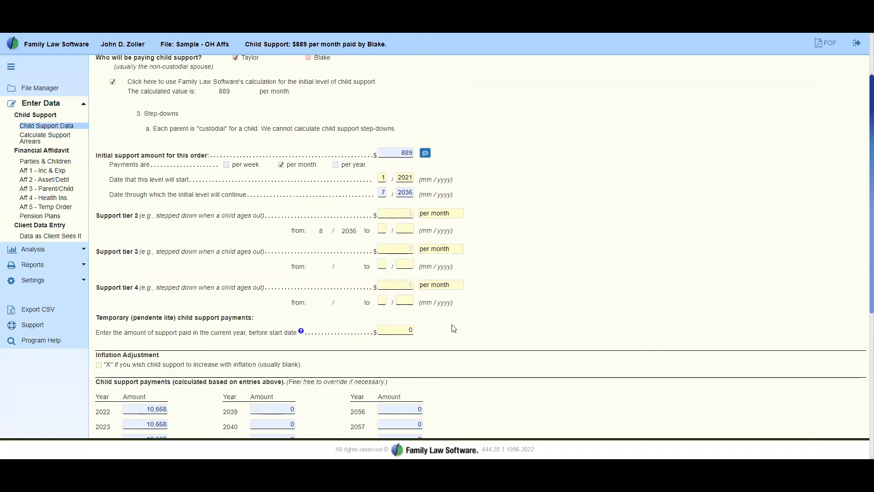
scroll(454, 328, "up", 1)
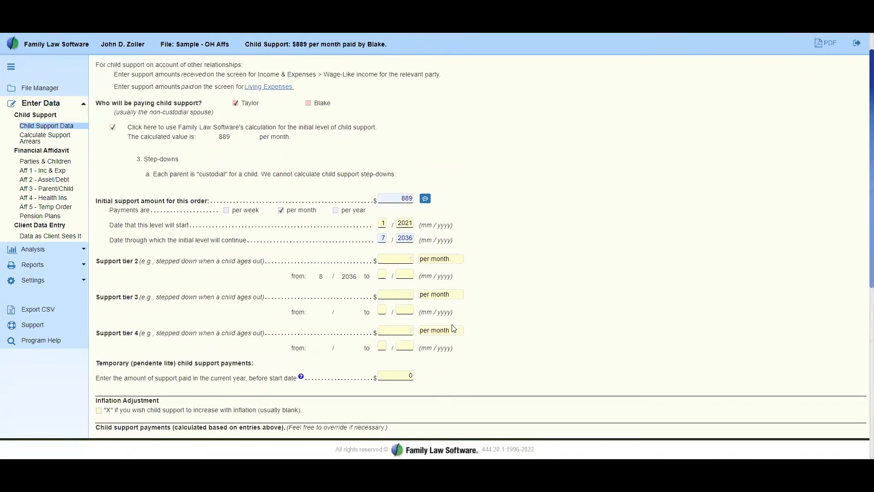
scroll(454, 329, "up", 1)
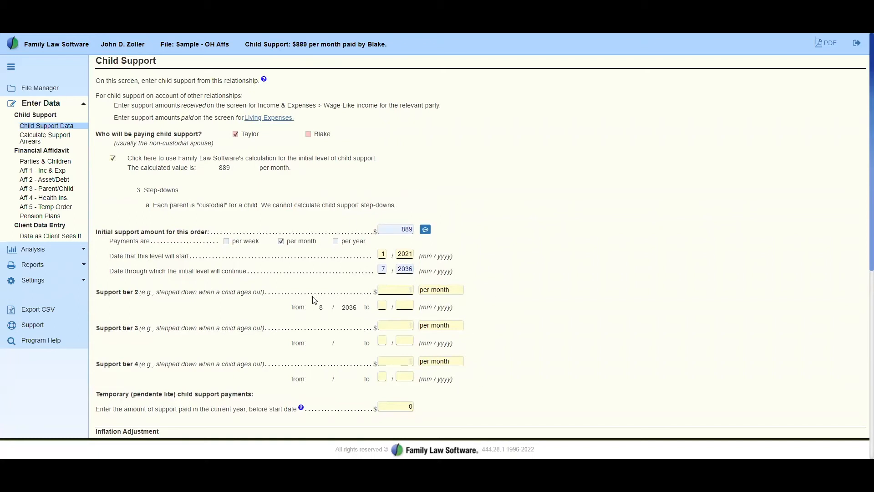
scroll(251, 174, "down", 4)
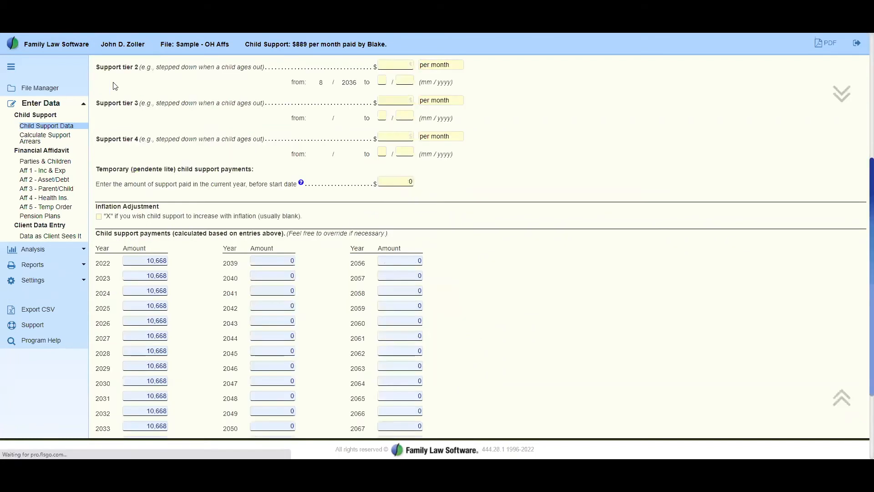
scroll(250, 174, "down", 10)
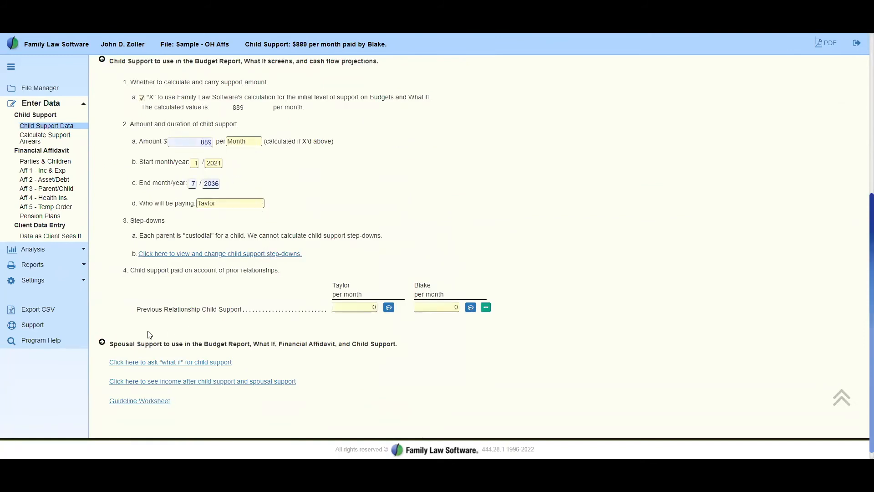
Collapse the child support section, expand the spousal support section, and set the spousal support amount to 1,000 per month.
left_click(102, 61)
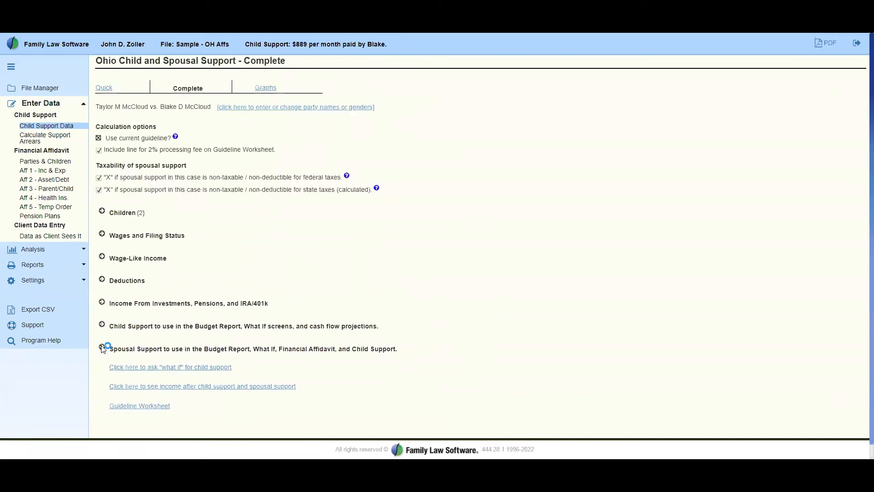
left_click(155, 345)
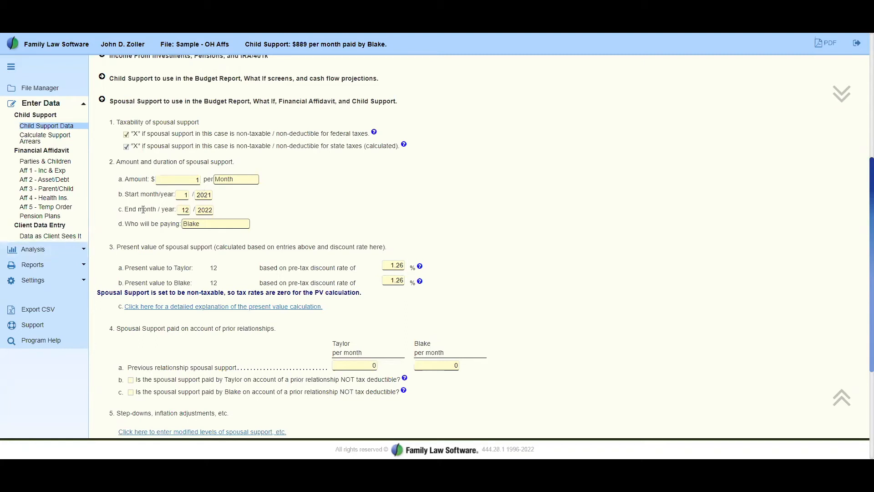
left_click(195, 180)
key("BackSpace")
type("1000")
Set the spousal support start month and year to 10/2022.
left_click(212, 197)
key("BackSpace")
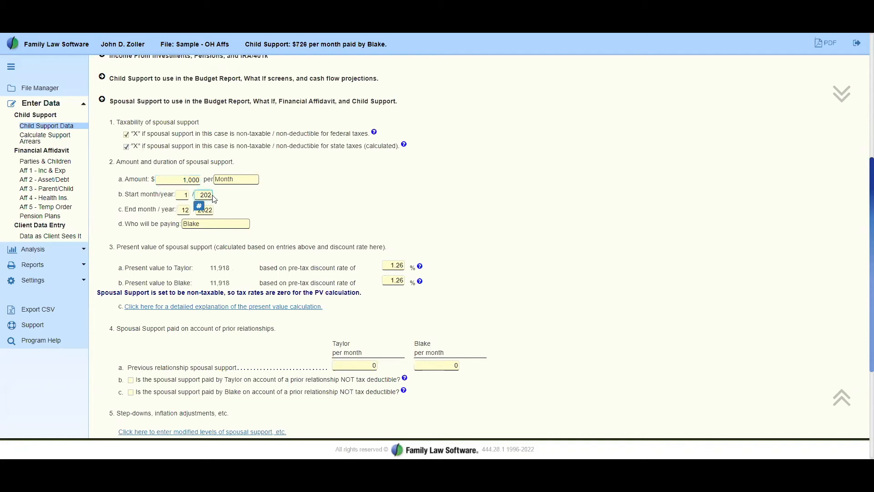
type("2")
left_click(187, 195)
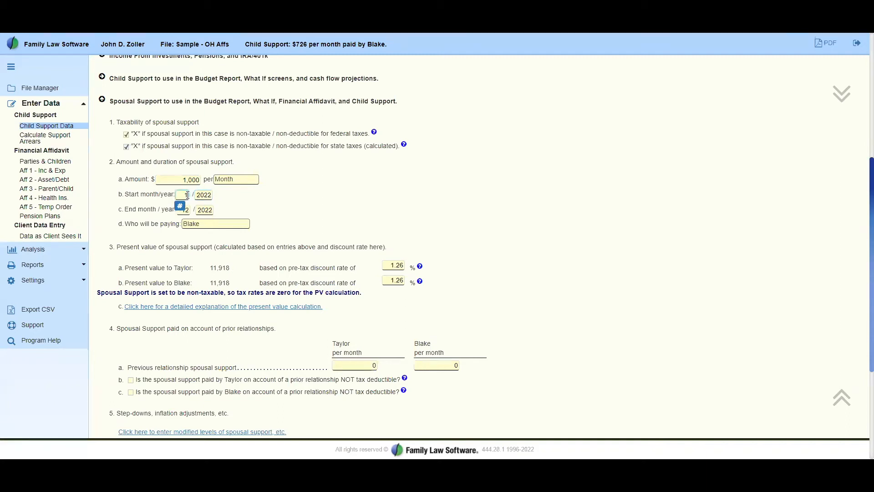
type("0")
Set the spousal support end month and year to 9/2032.
left_click(188, 209)
key("BackSpace")
type("09")
key("Tab")
type("2032")
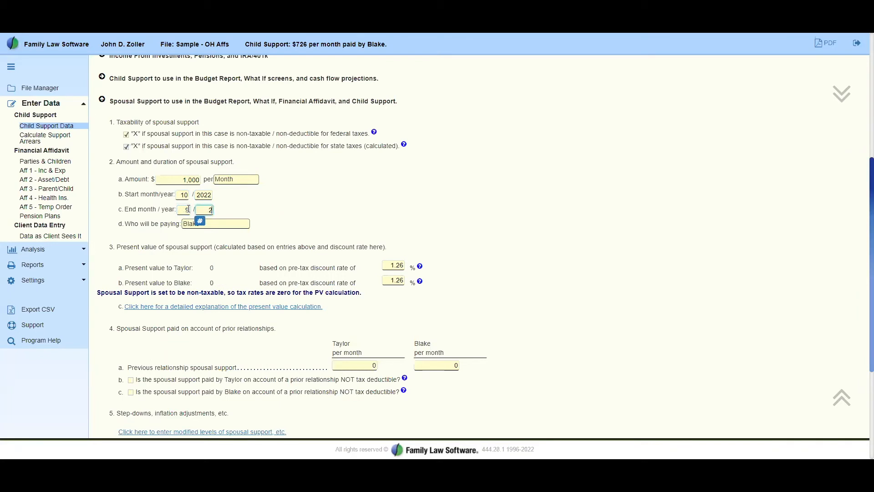
key("Tab")
Read the help on the pre-tax discount rate and open the detailed explanation of the spousal support present value calculation.
left_click(420, 268)
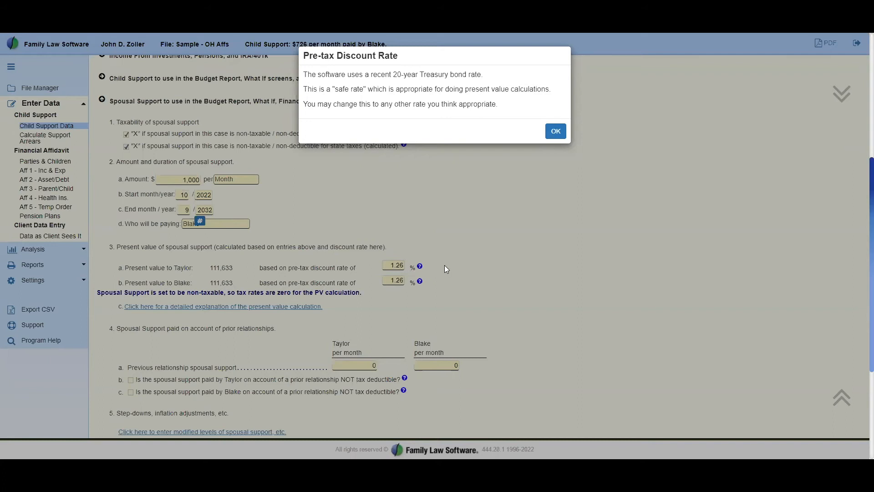
left_click(555, 133)
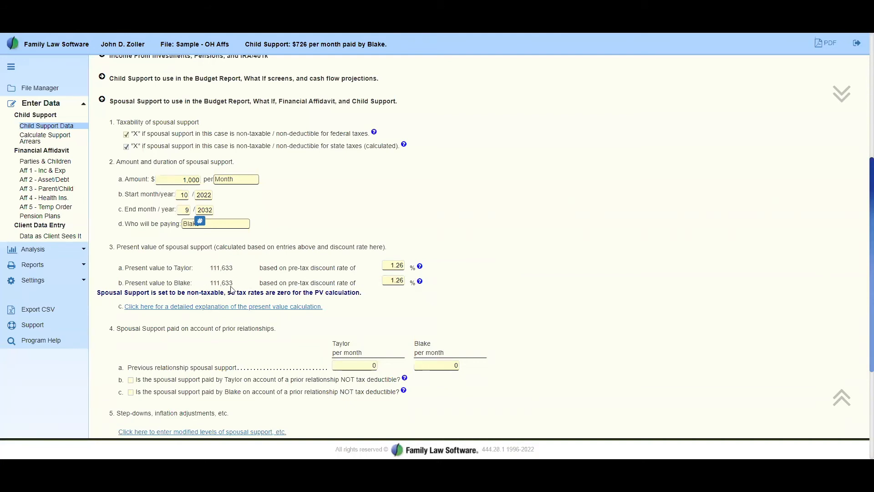
left_click(229, 307)
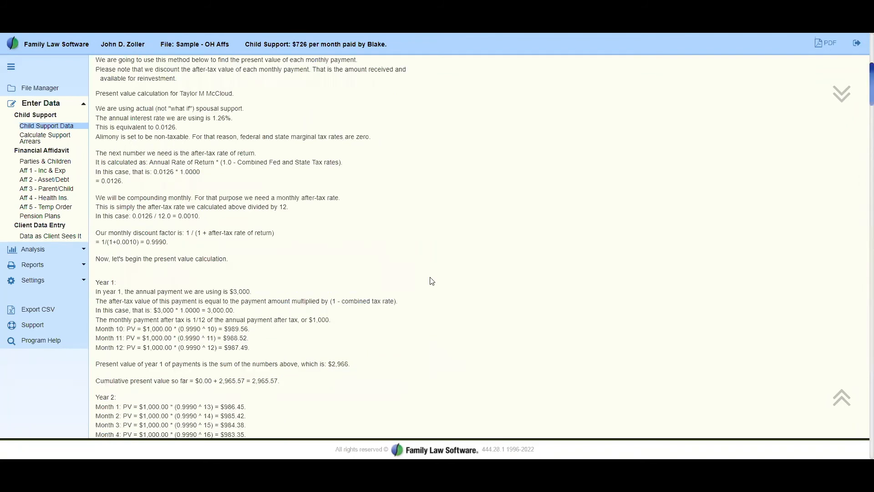
Read the opening explanation of the Alimony Present Value Detail Report and return to the spousal support entries.
scroll(426, 275, "up", 5)
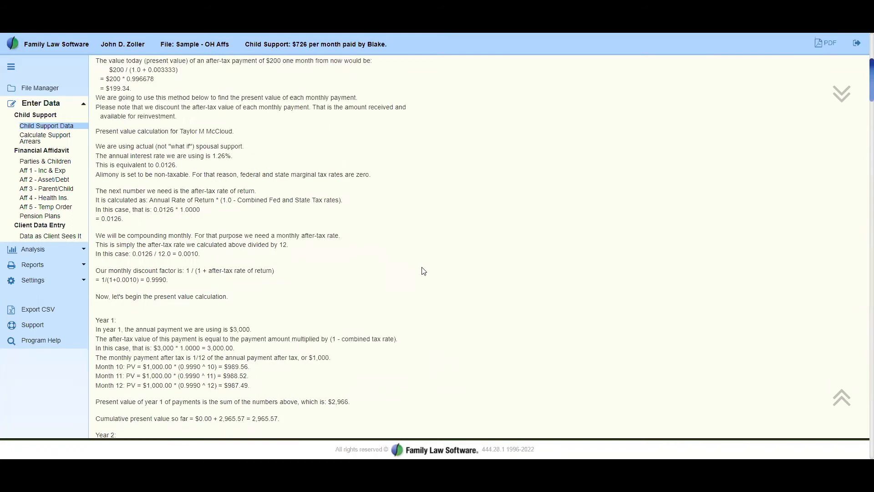
scroll(424, 272, "up", 1)
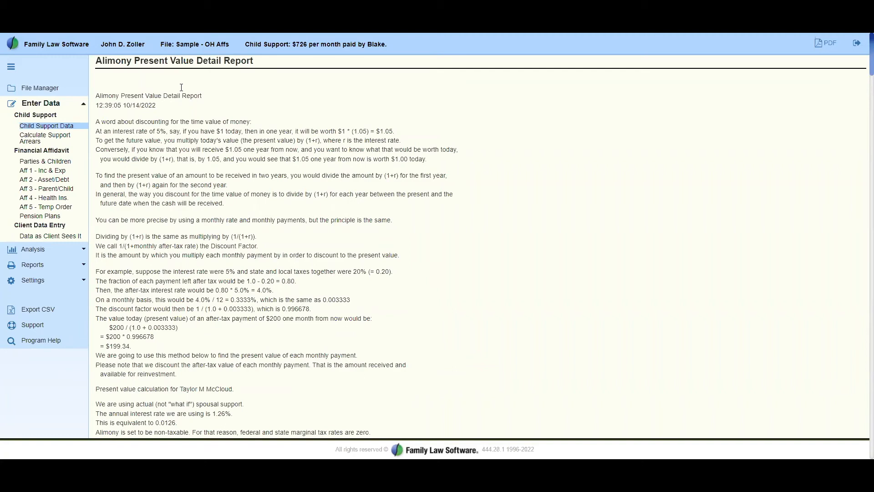
left_click(63, 33)
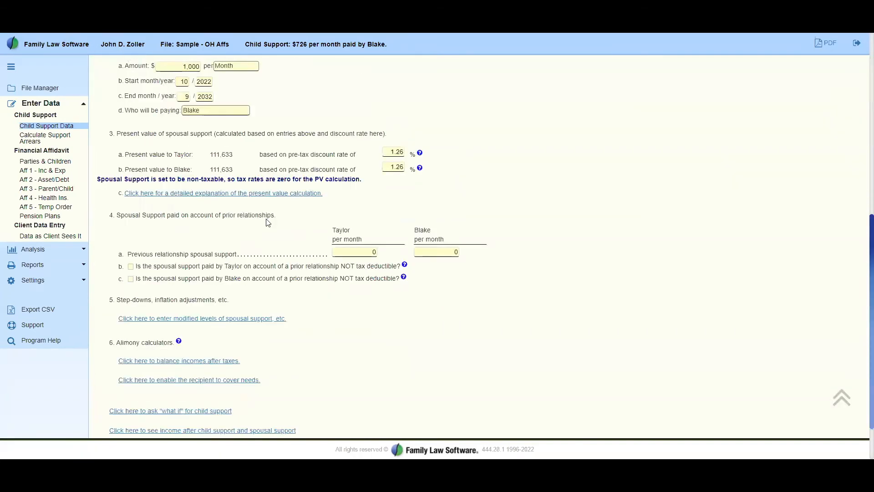
Open the child support guideline worksheet from the spousal support data, and open it again from the report forms.
scroll(269, 232, "up", 5)
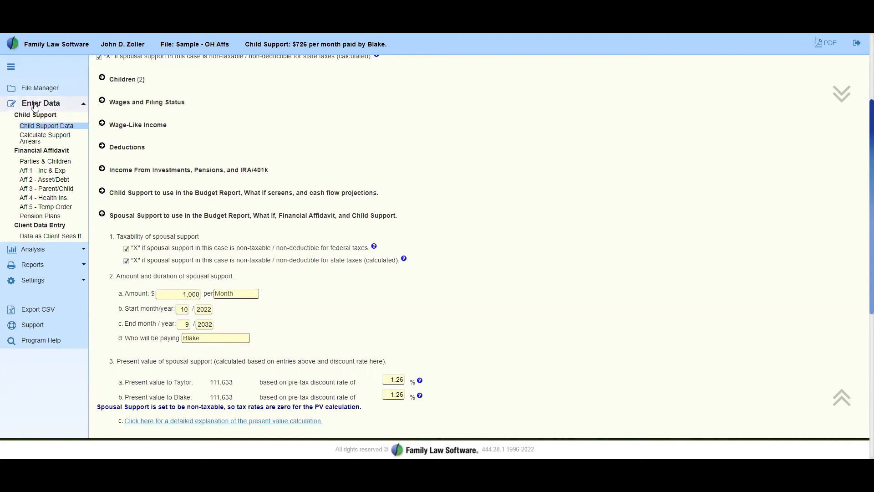
scroll(223, 177, "down", 6)
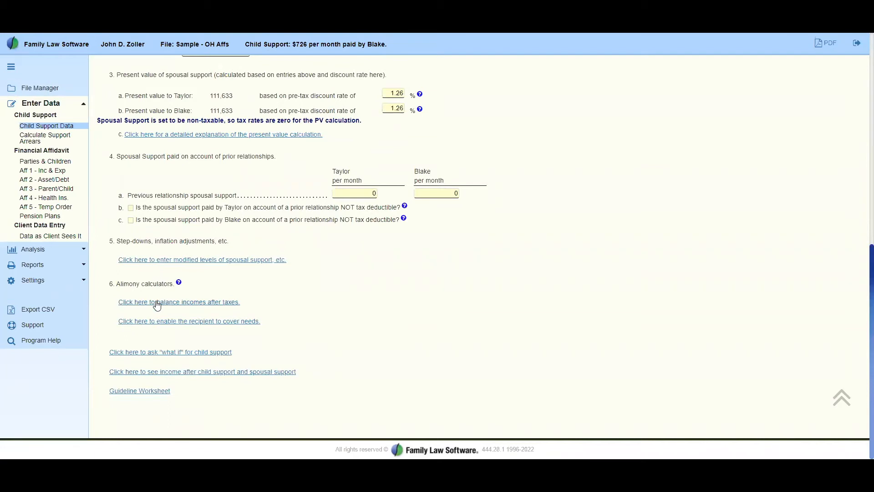
left_click(150, 394)
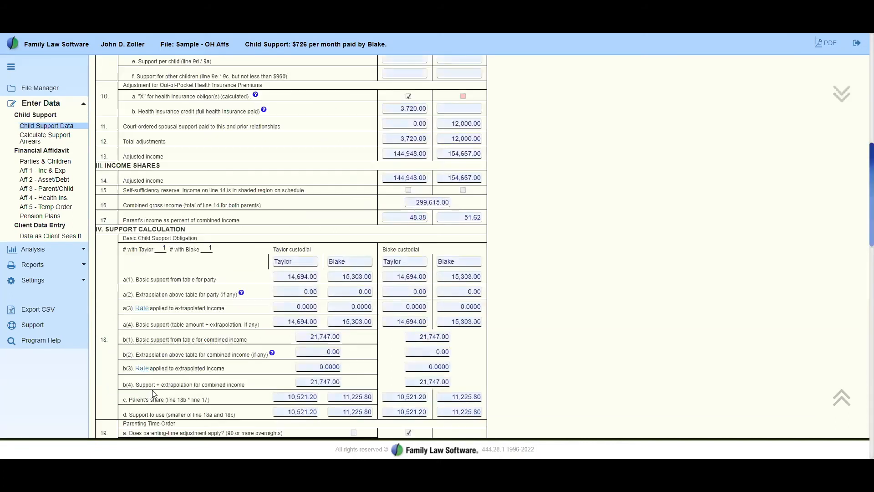
left_click(34, 269)
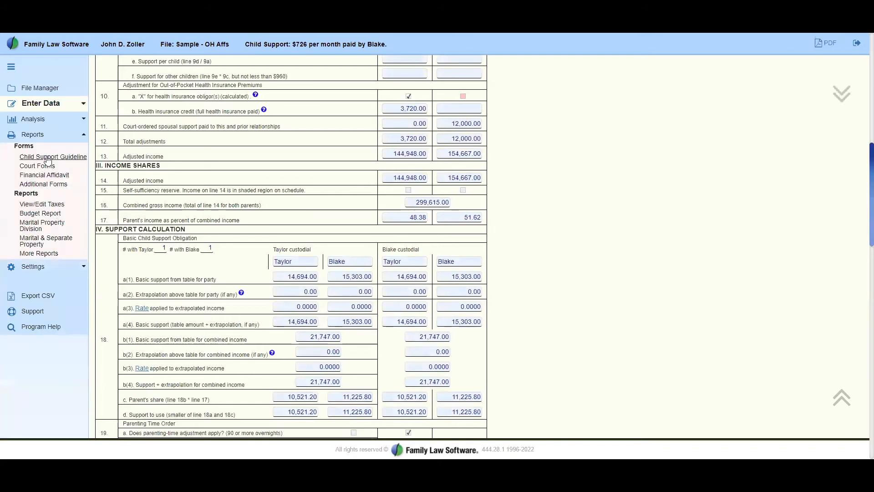
left_click(48, 157)
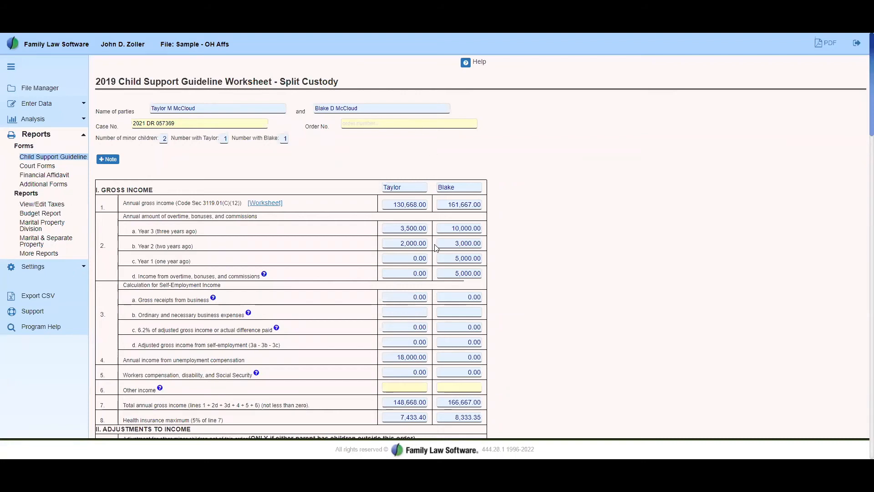
Review the split custody guideline worksheet through to the recommended monthly orders and signature lines, and return to its beginning.
scroll(435, 248, "down", 8)
scroll(435, 248, "down", 10)
scroll(436, 248, "down", 8)
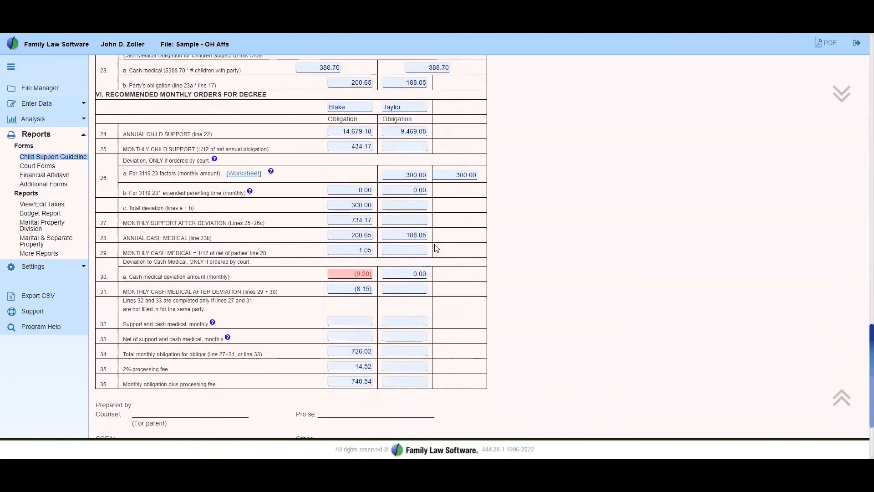
scroll(436, 248, "down", 3)
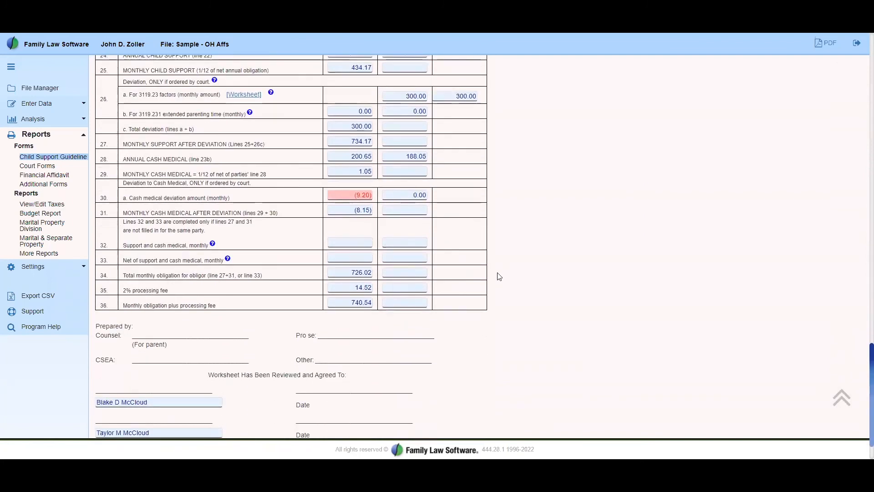
scroll(483, 298, "down", 1)
scroll(483, 297, "up", 15)
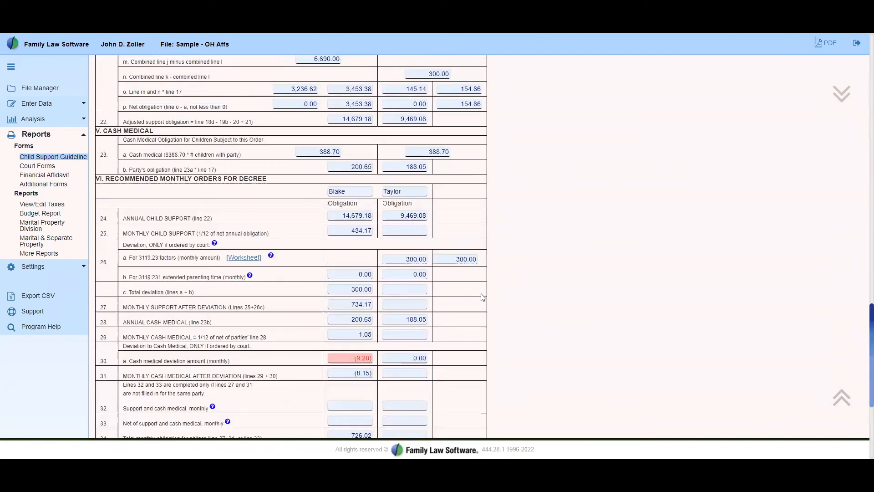
scroll(483, 297, "up", 20)
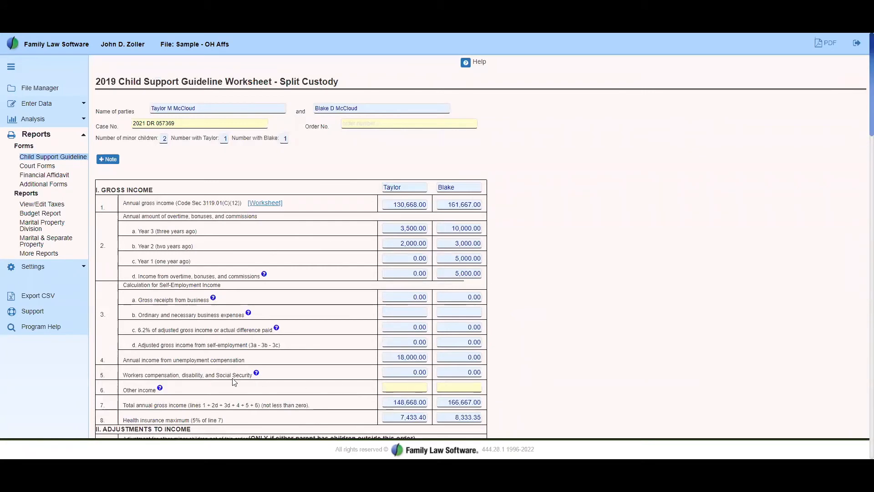
Read the help on the Other income line and view the worksheet behind the annual gross income.
left_click(159, 388)
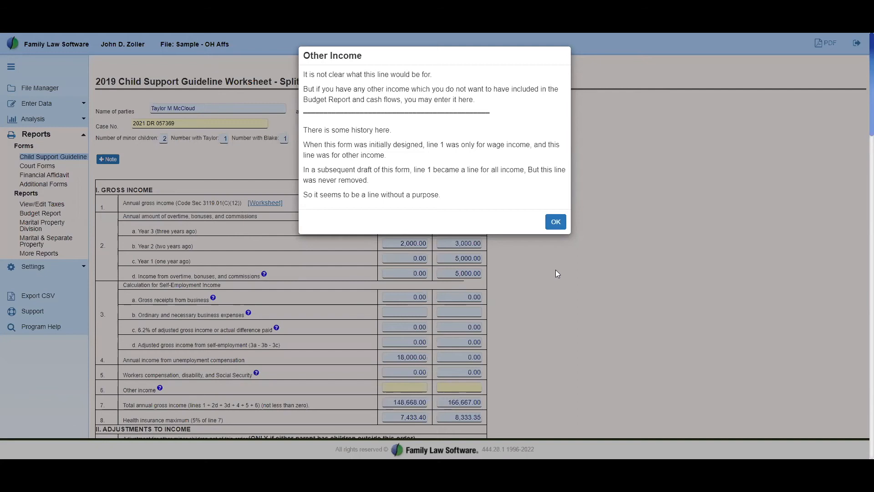
left_click(557, 224)
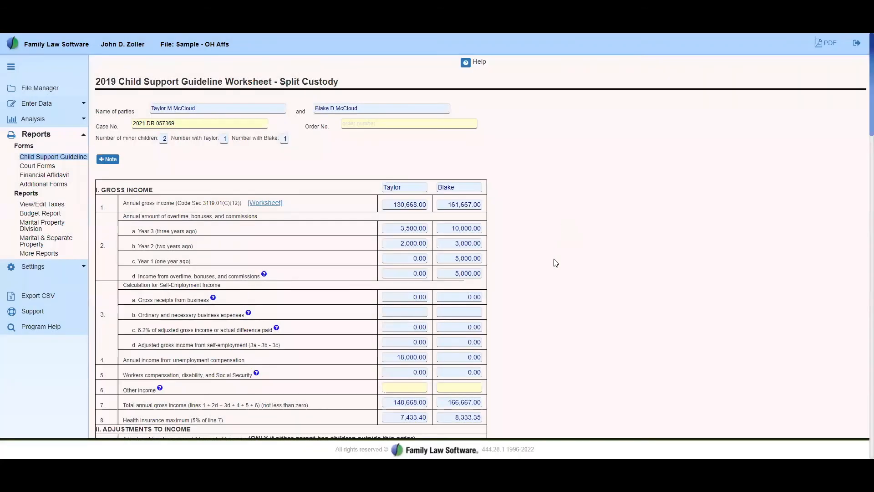
left_click(266, 204)
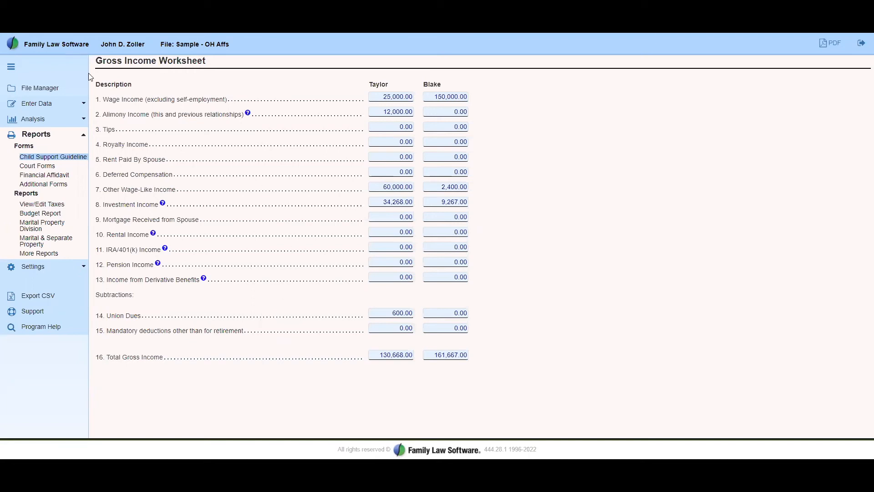
key("alt+Left")
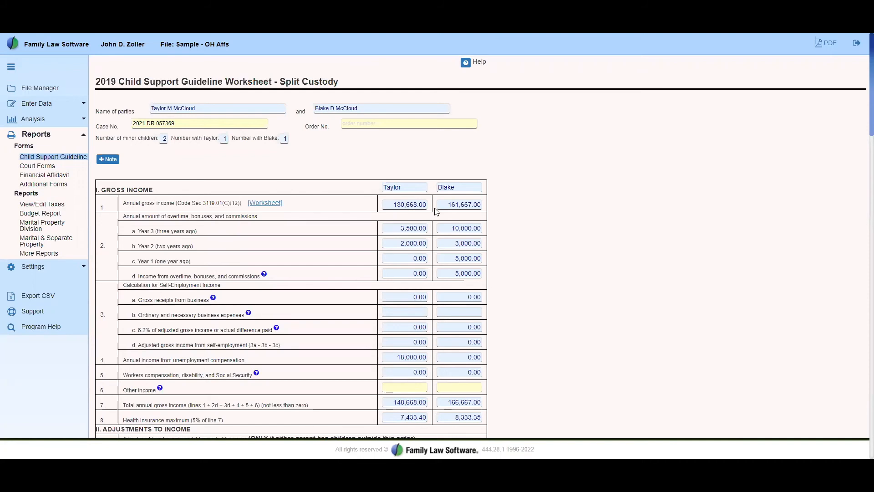
left_click(265, 205)
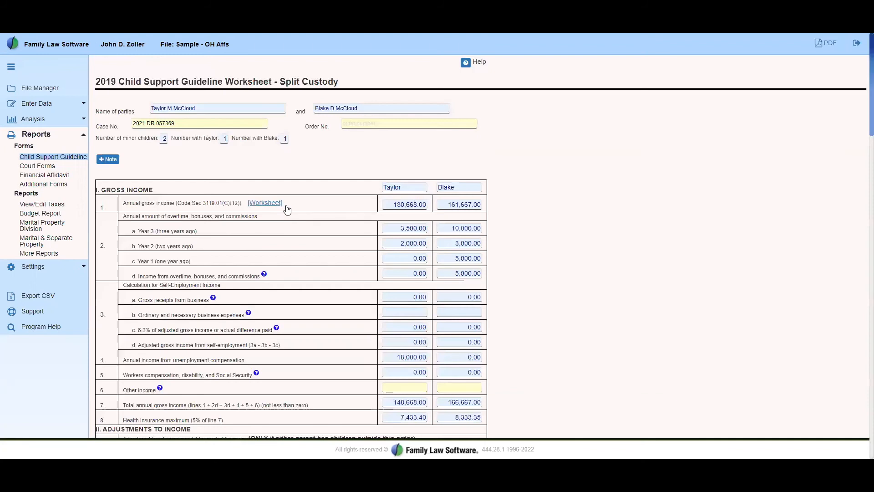
Examine the adjustments, income shares and support calculation, and view the rate options for extrapolating income over $336,000.
scroll(287, 209, "down", 3)
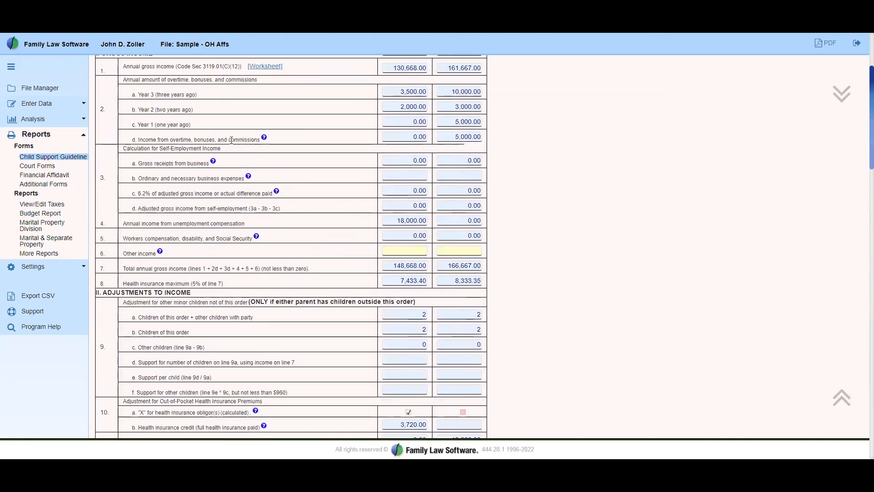
scroll(267, 278, "down", 1)
scroll(268, 277, "down", 2)
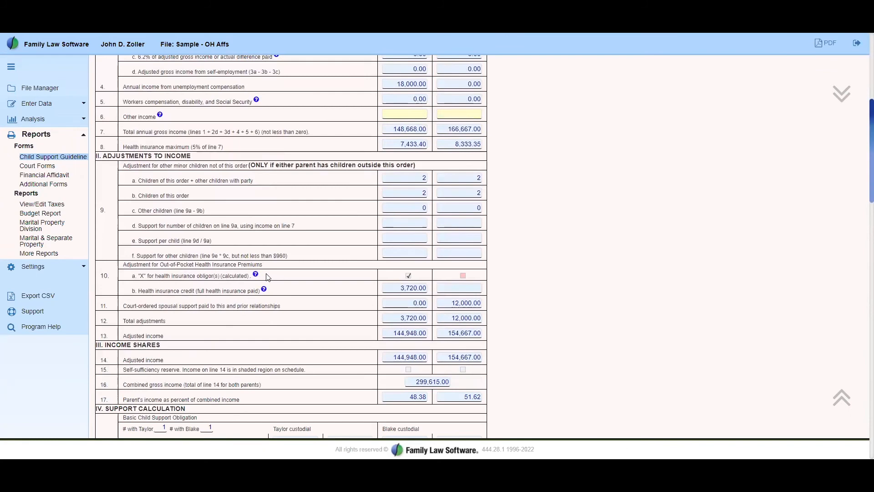
scroll(268, 278, "down", 2)
scroll(269, 277, "down", 2)
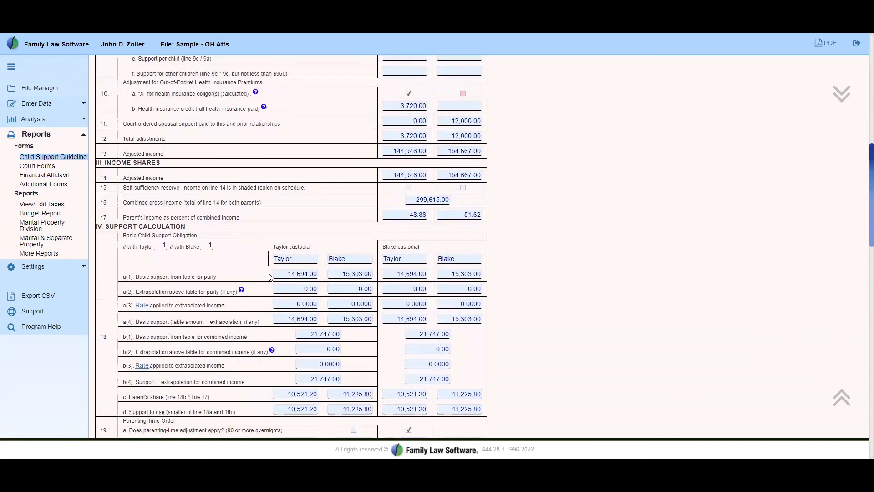
scroll(269, 277, "down", 1)
scroll(269, 277, "down", 1)
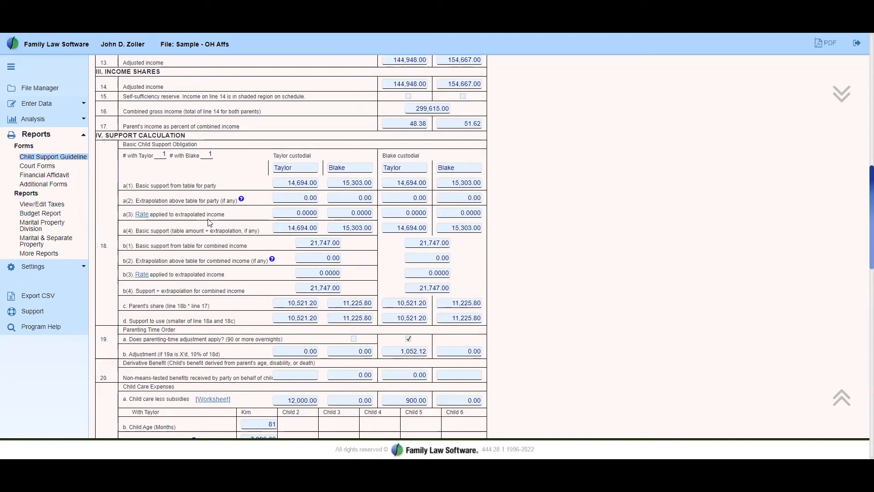
left_click(142, 215)
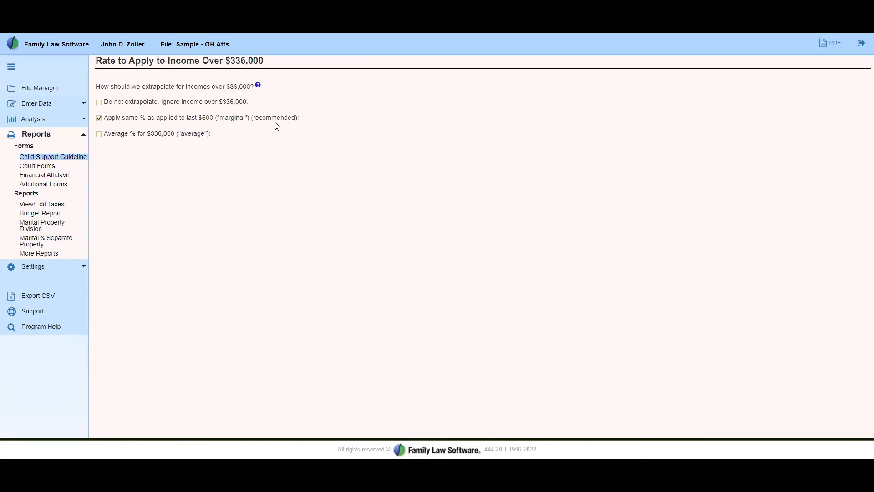
key("alt+Left")
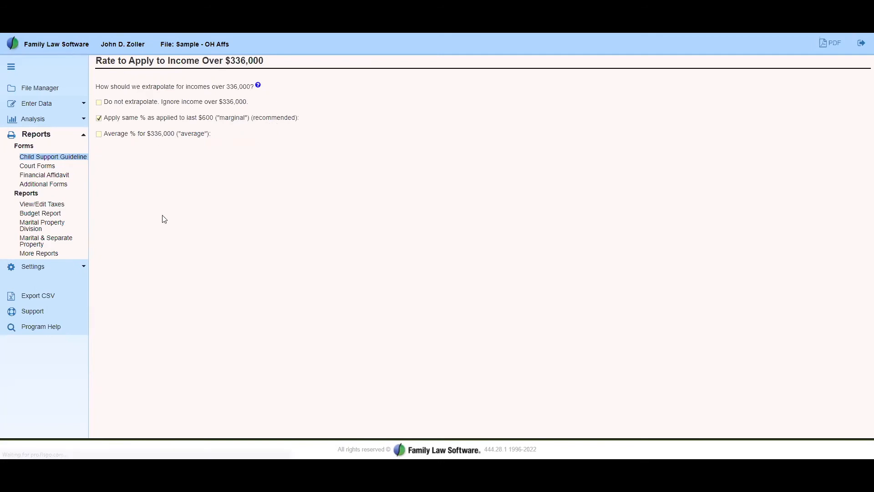
View the Child Care Worksheet behind line 21a for the children with each parent and return to the guideline worksheet.
scroll(197, 330, "down", 6)
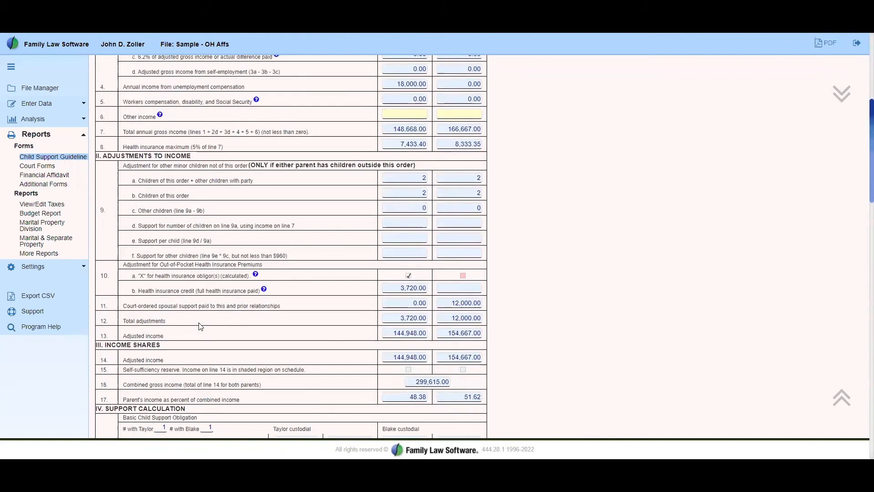
scroll(201, 326, "down", 5)
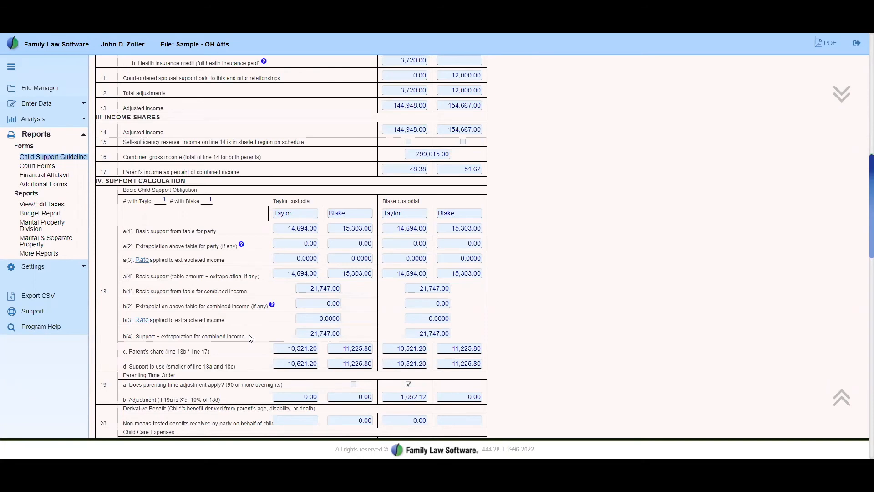
scroll(250, 338, "down", 5)
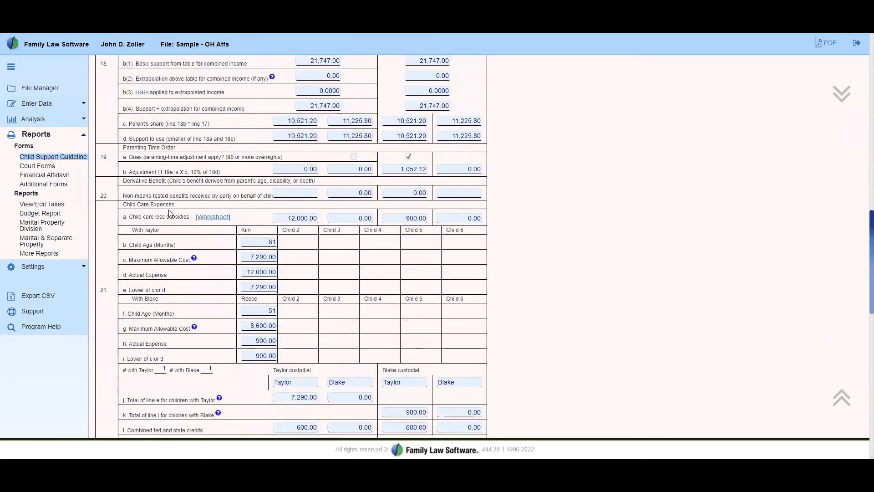
left_click(213, 218)
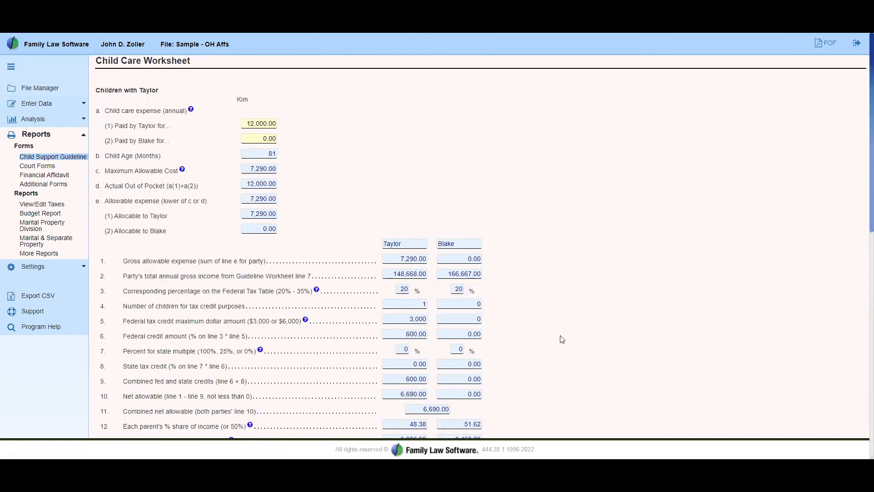
scroll(562, 339, "down", 1)
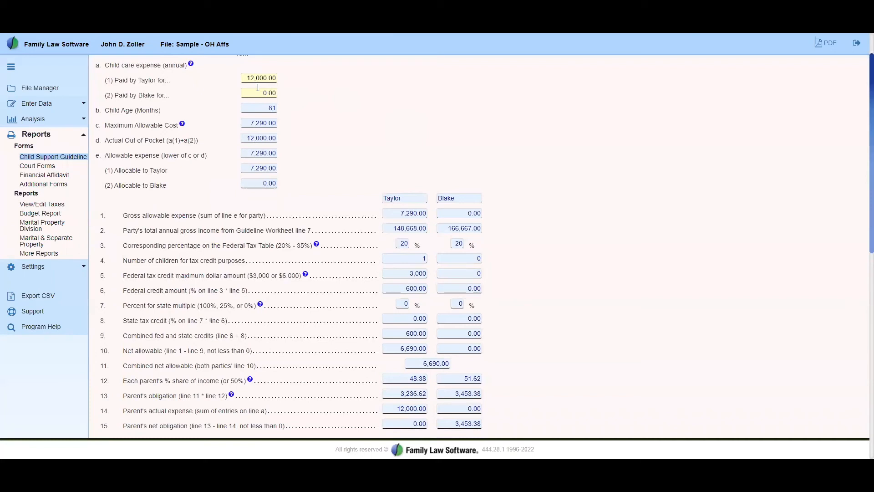
scroll(310, 248, "down", 4)
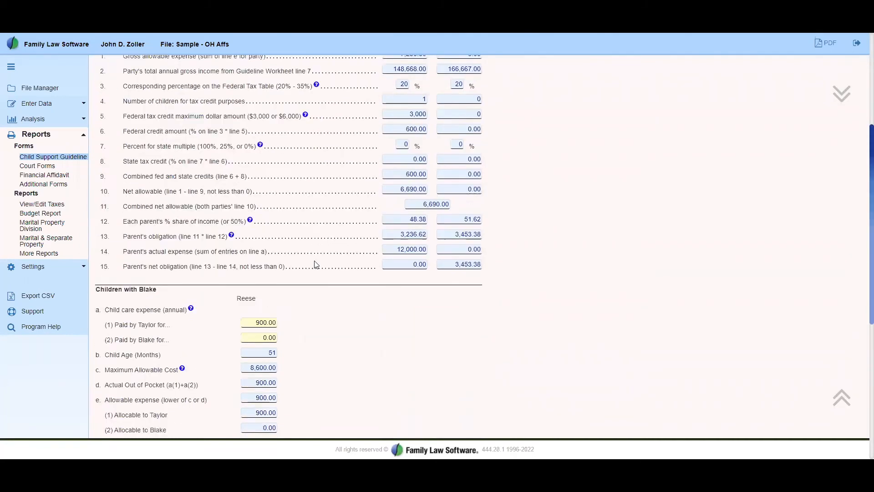
scroll(313, 260, "up", 4)
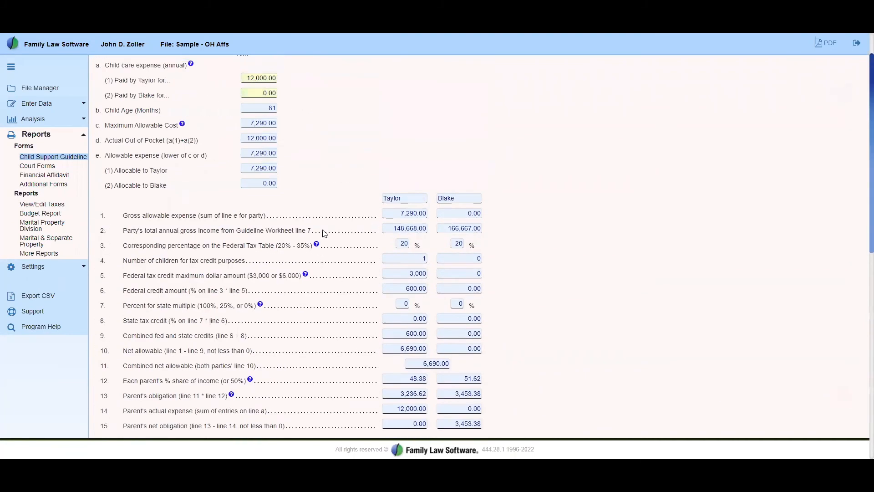
scroll(199, 195, "up", 1)
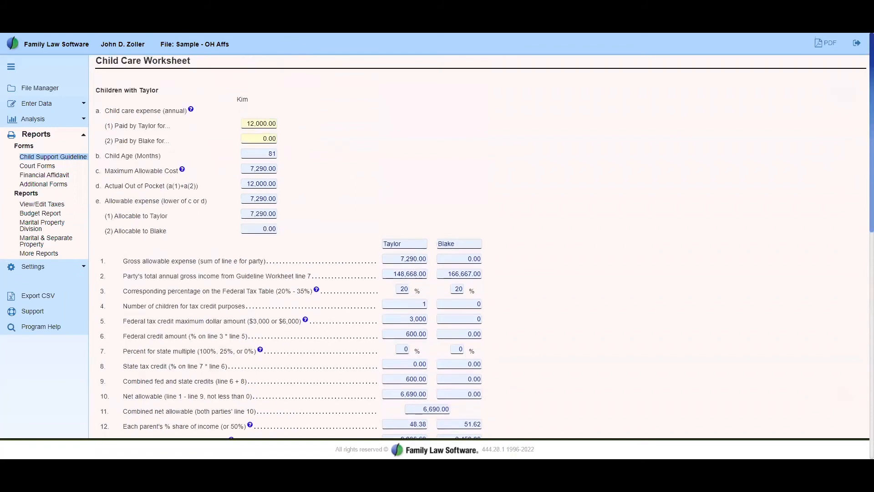
key("alt+Left")
Examine the guideline worksheet's child care expenses, cash medical and recommended monthly orders, including the line 26 deviations.
scroll(323, 310, "down", 6)
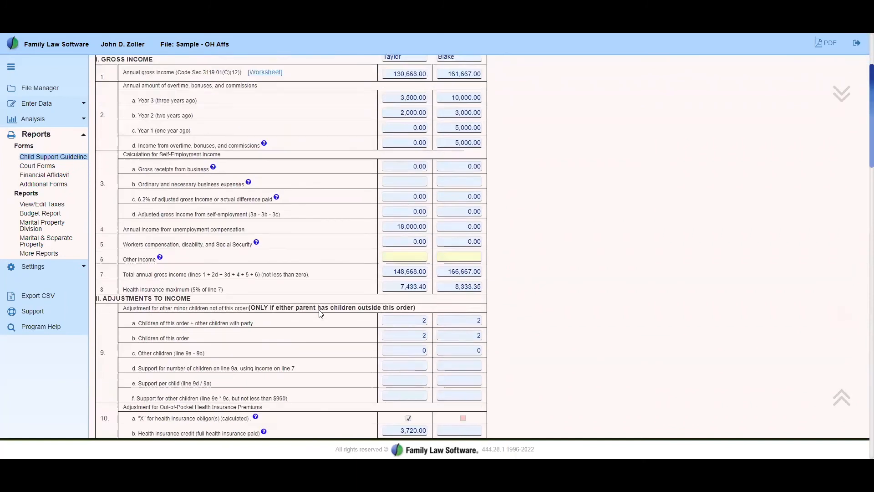
scroll(314, 316, "down", 4)
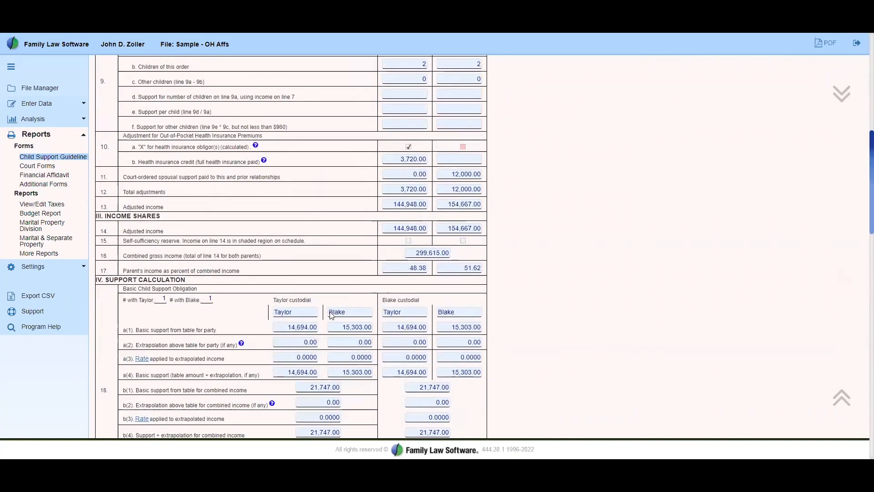
scroll(336, 313, "down", 3)
scroll(335, 312, "down", 2)
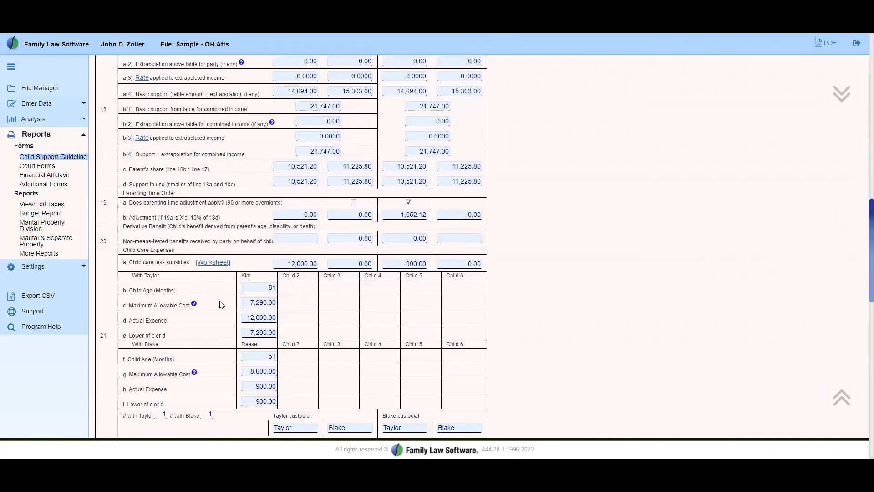
scroll(231, 296, "down", 9)
scroll(229, 295, "down", 2)
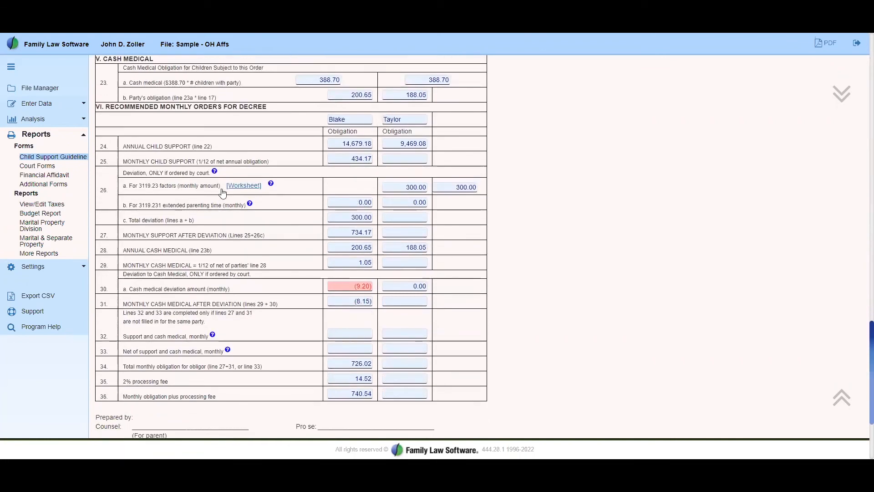
View the Deviations, Split Custody Worksheet behind line 26a, including each parent's factors and the deviation totals.
left_click(247, 188)
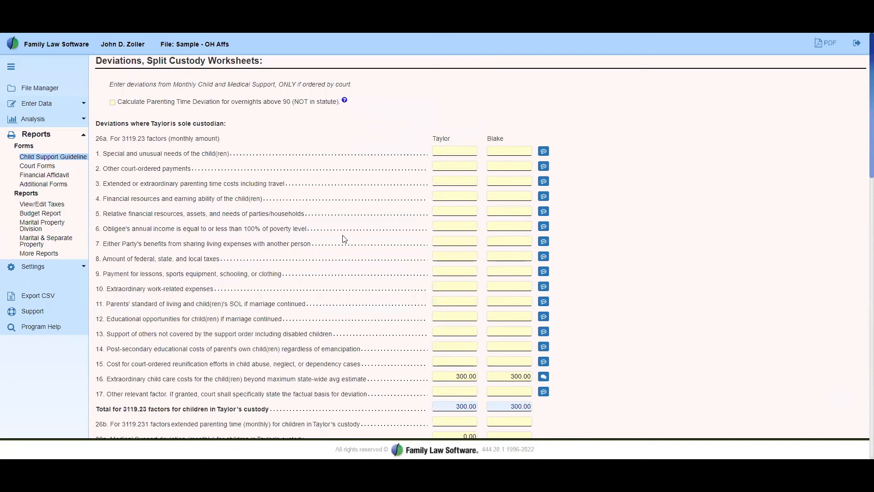
scroll(332, 237, "down", 2)
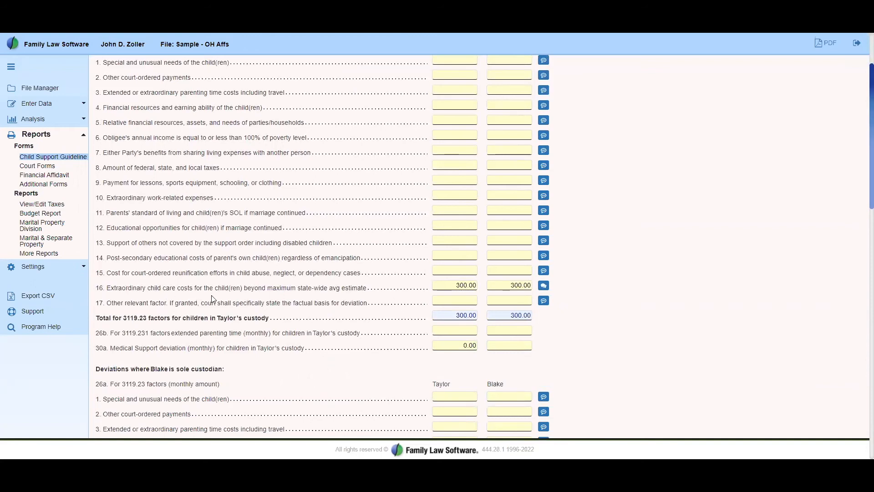
scroll(214, 299, "down", 1)
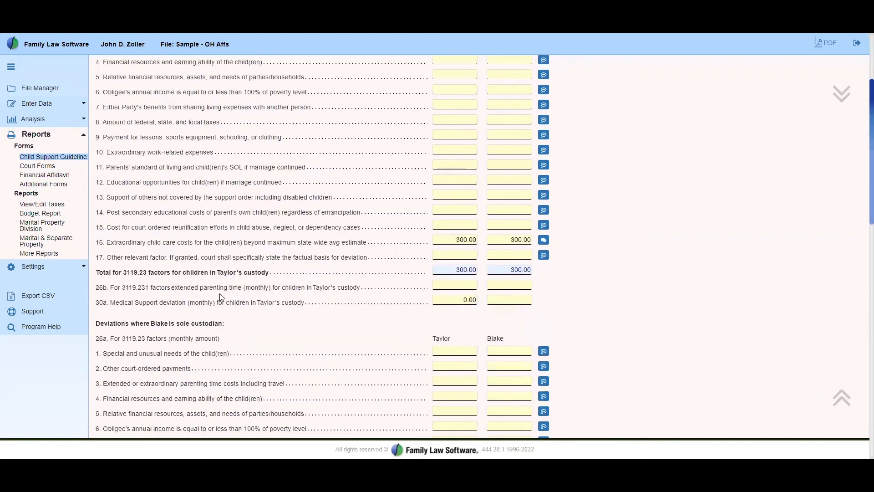
scroll(314, 297, "down", 4)
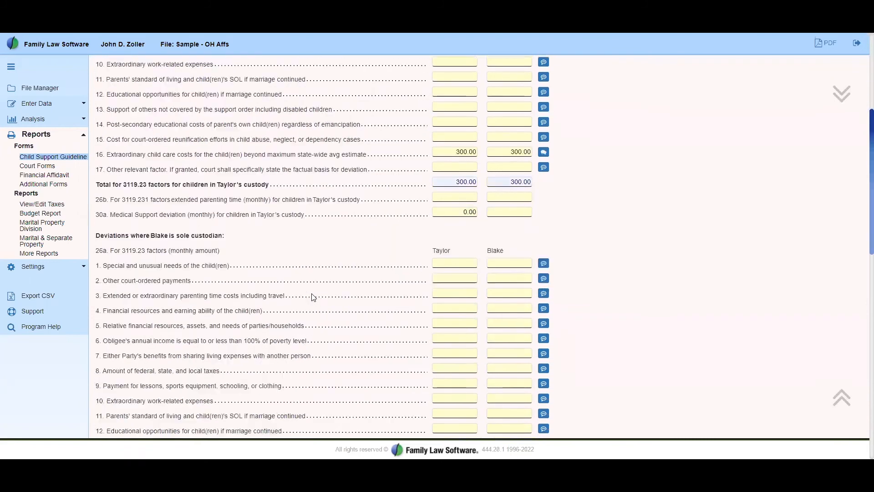
scroll(313, 297, "down", 3)
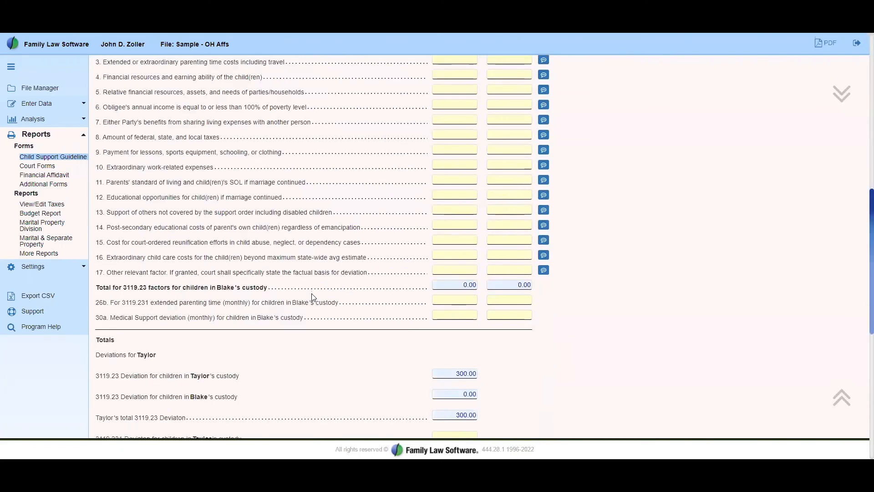
scroll(313, 297, "down", 2)
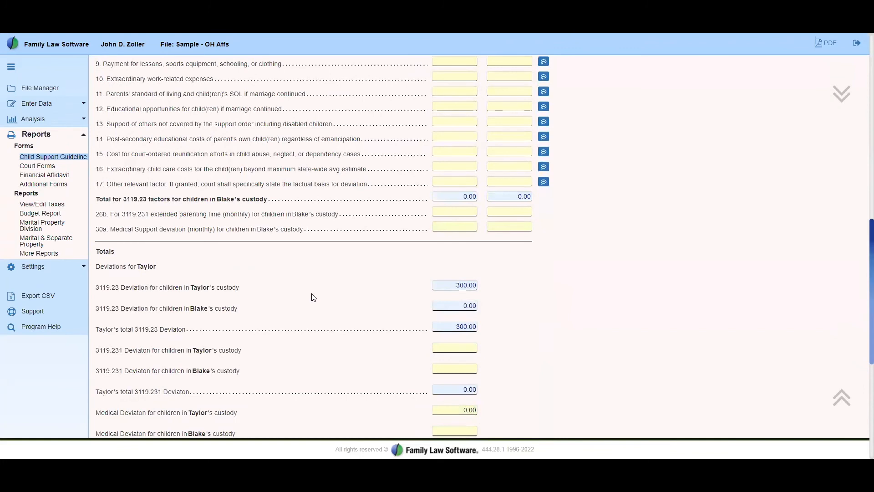
scroll(313, 297, "down", 6)
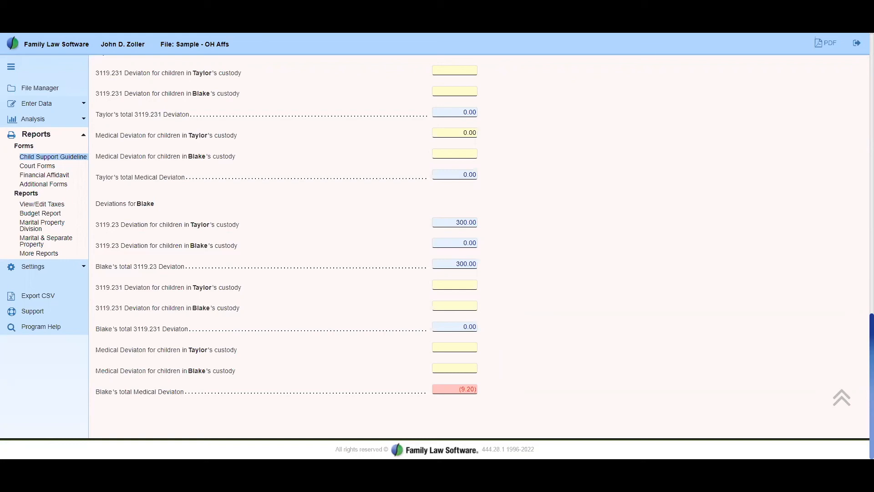
Return to the split custody guideline worksheet and review it down to the monthly obligation plus processing fee on line 36.
key("alt+Left")
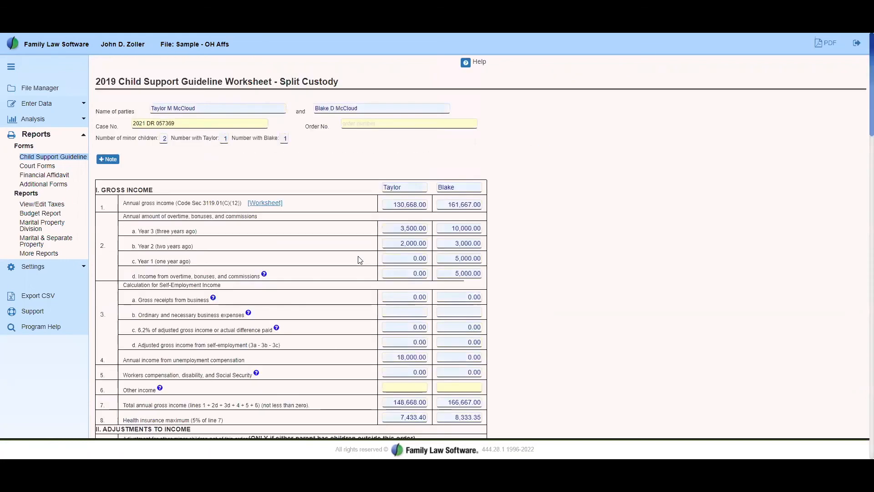
scroll(354, 263, "down", 10)
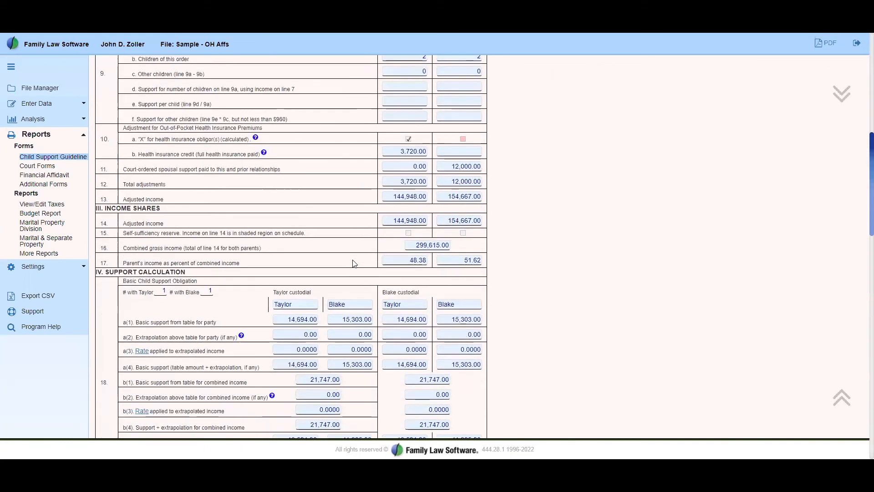
scroll(354, 263, "down", 10)
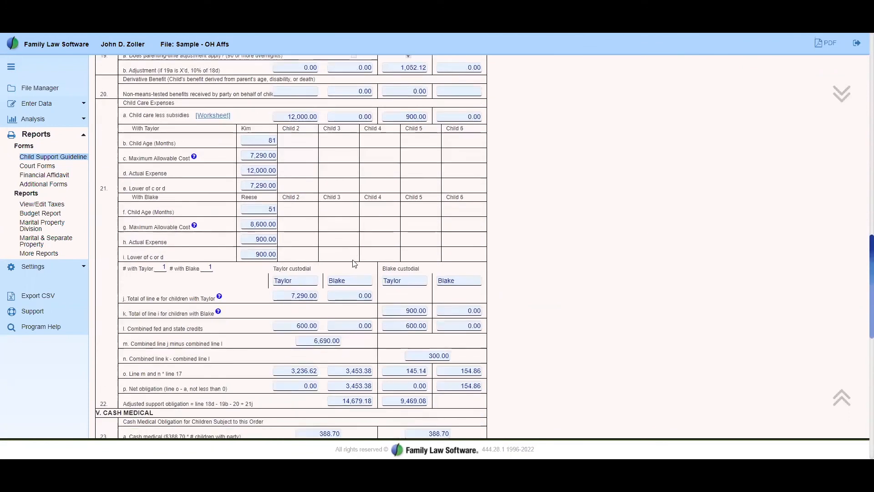
scroll(354, 263, "down", 10)
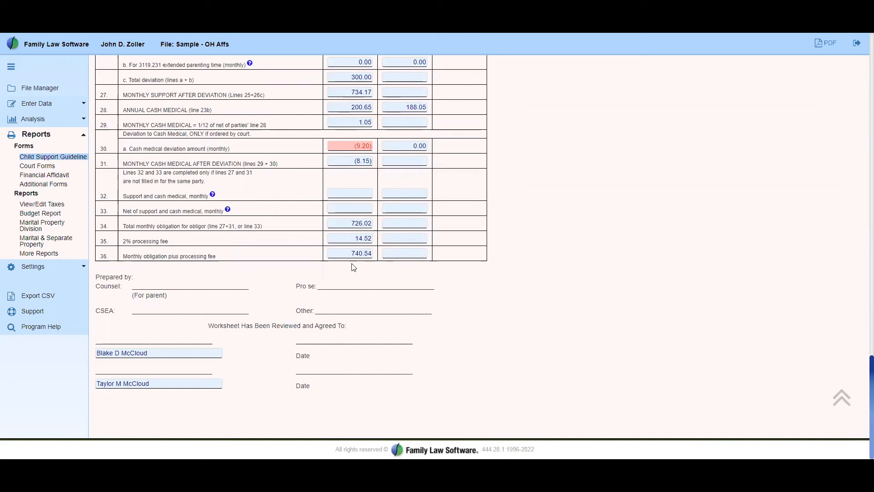
In the child support data, set the second child's annual overnights to 185 with the mother and 180 with the father.
left_click(45, 103)
left_click(45, 125)
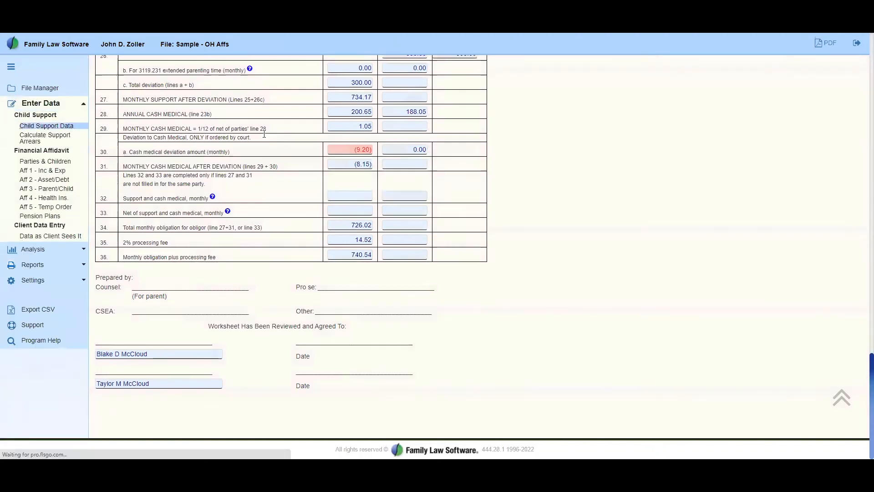
scroll(267, 133, "up", 8)
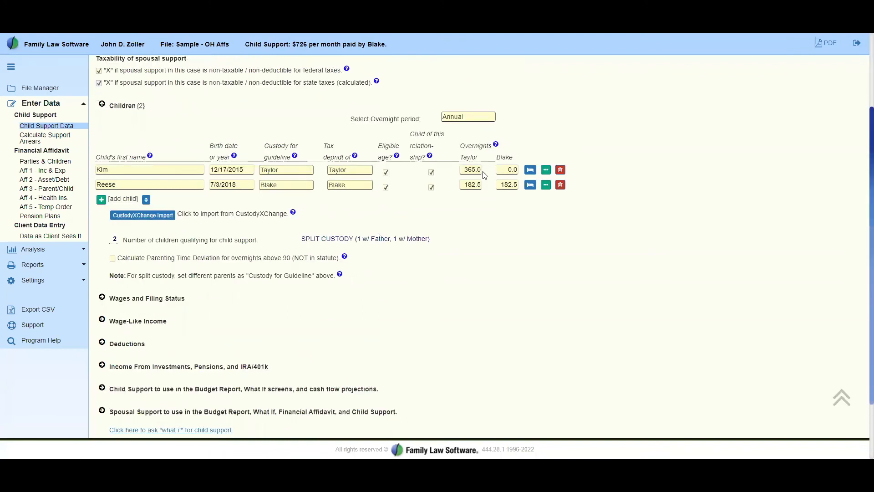
left_click(482, 170)
key("BackSpace")
key("BackSpace")
key("BackSpace")
key("BackSpace")
type("182.5")
left_click(479, 187)
left_click(481, 187)
key("BackSpace")
key("BackSpace")
key("BackSpace")
type("5")
key("Tab")
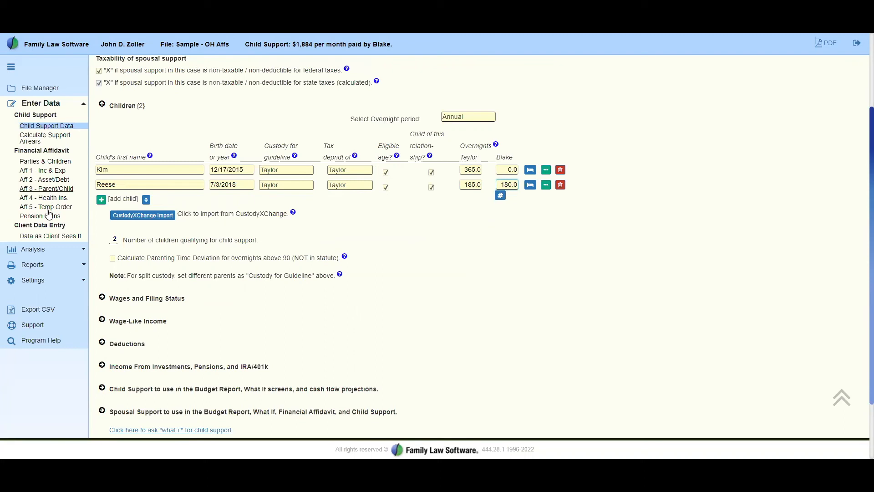
Open the guideline worksheet from the child support data and examine it from gross income to the recommended monthly orders.
scroll(244, 310, "down", 3)
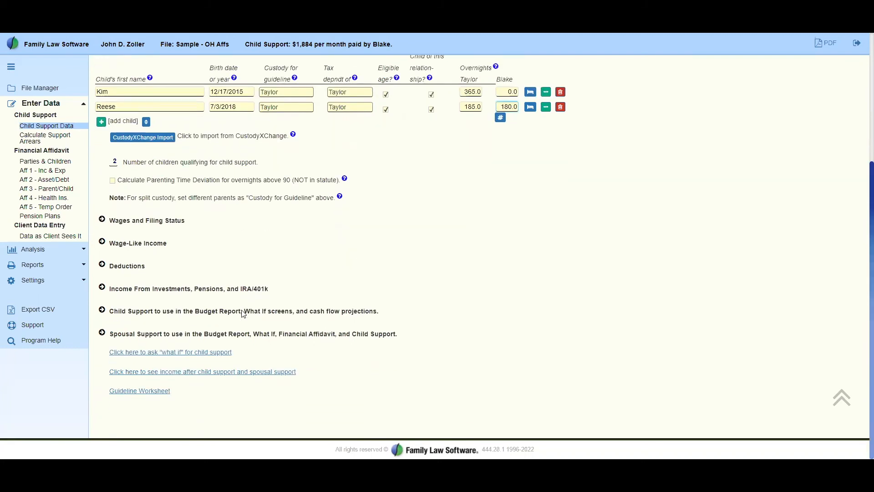
left_click(150, 394)
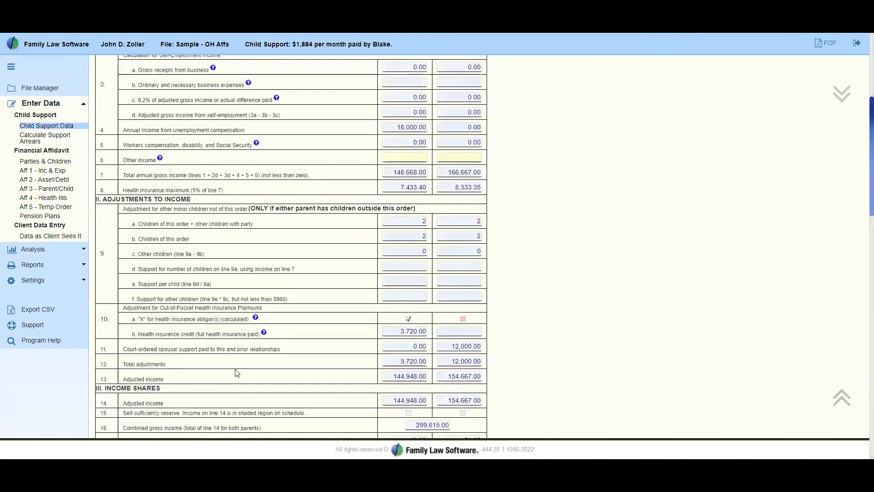
scroll(296, 308, "up", 5)
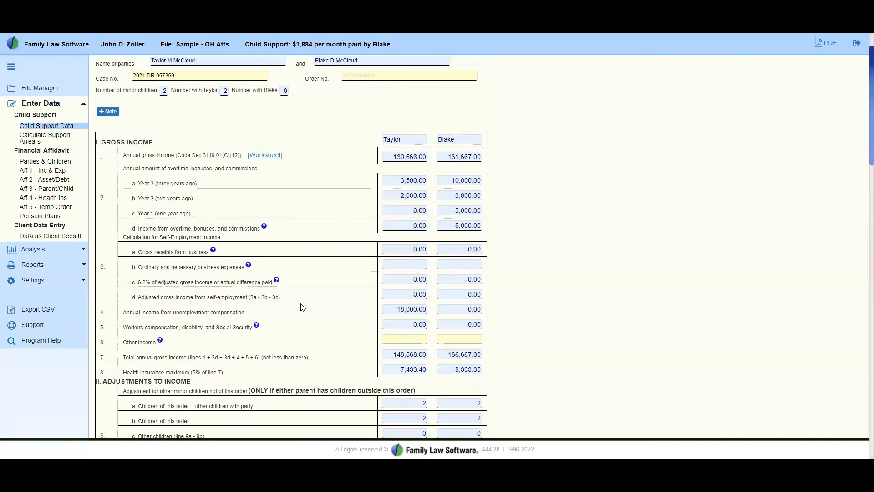
scroll(303, 308, "down", 1)
scroll(301, 313, "down", 5)
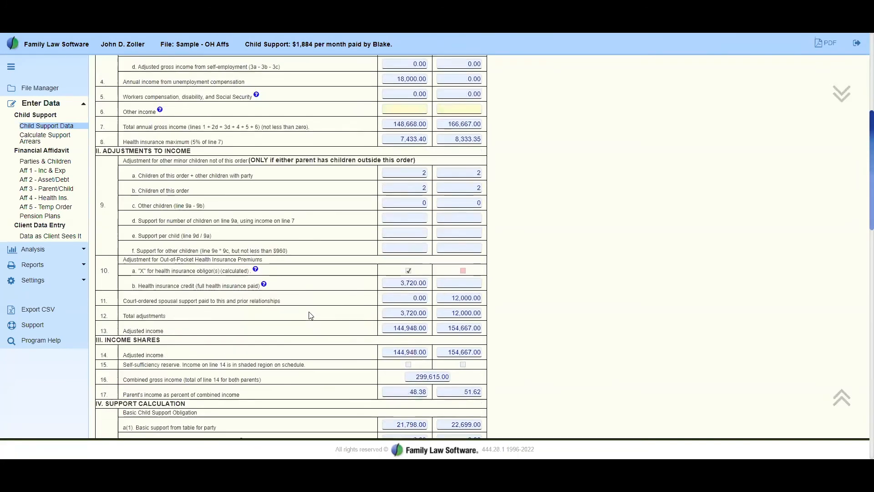
scroll(315, 313, "down", 5)
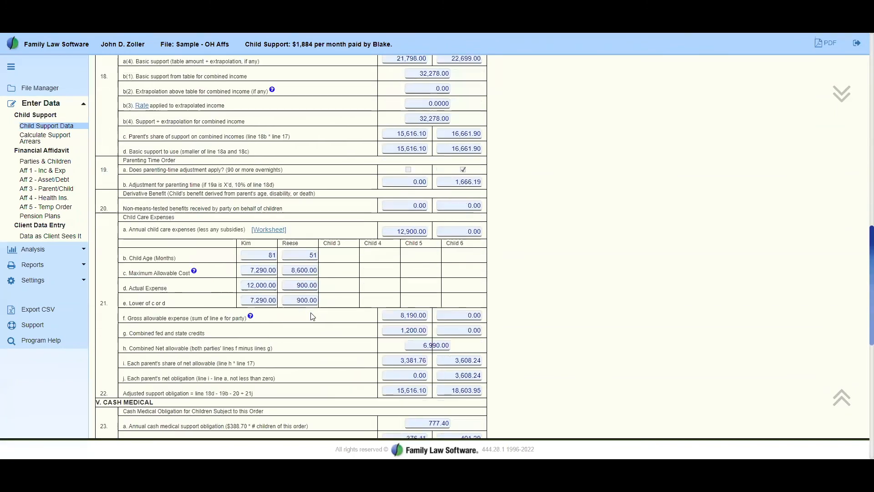
scroll(313, 316, "down", 2)
scroll(248, 308, "down", 3)
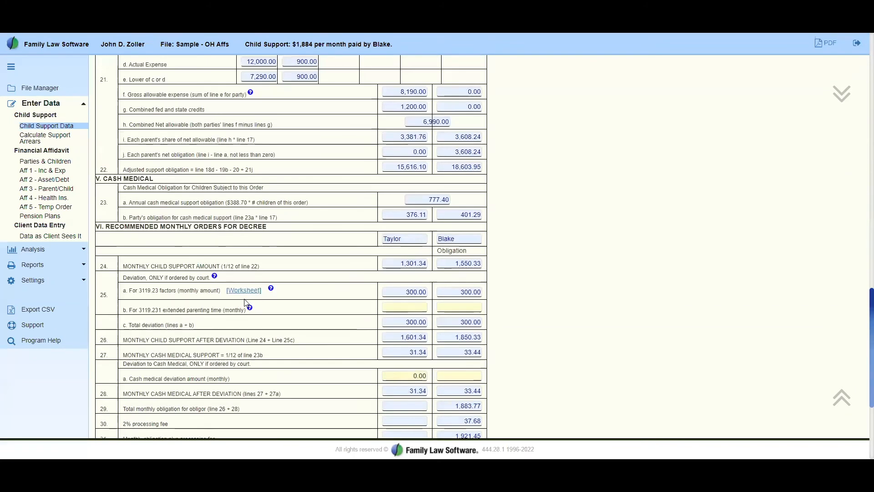
View the Deviations, Sole or Shared Custody Worksheet behind line 25a, including the medical support deviations.
left_click(244, 295)
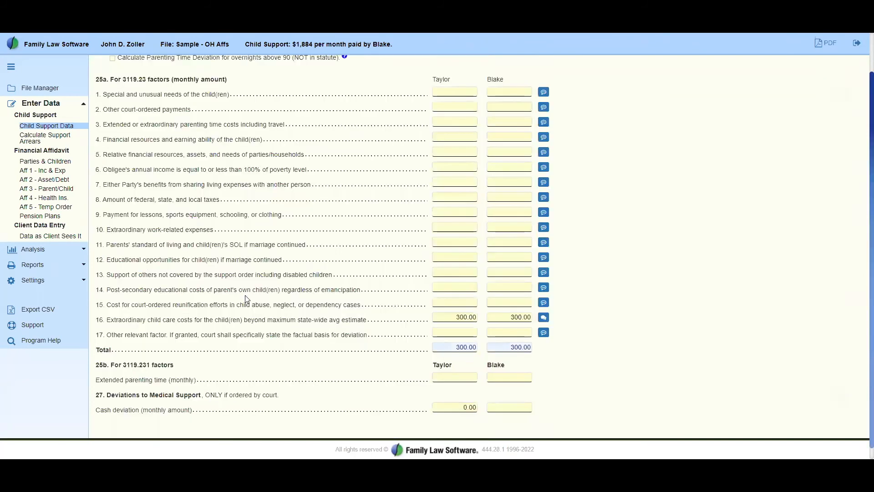
scroll(304, 294, "down", 1)
scroll(304, 300, "up", 1)
scroll(304, 300, "down", 1)
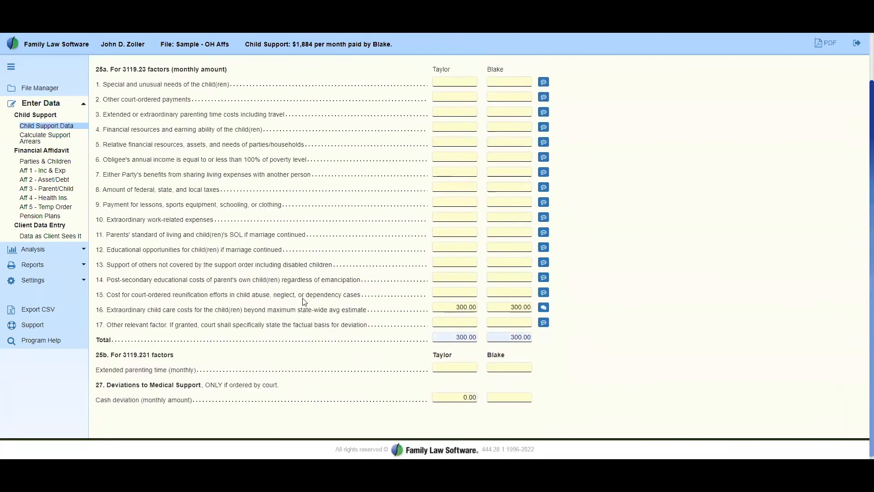
scroll(303, 301, "up", 1)
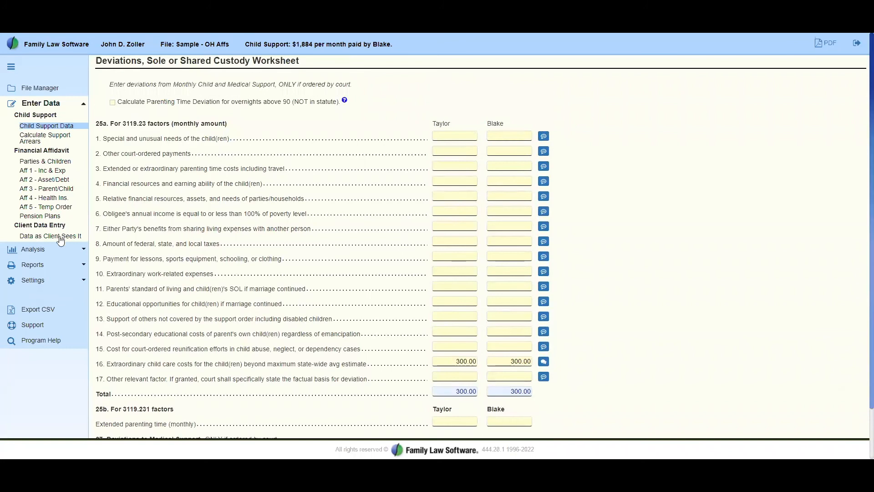
Open the Child Support Guideline form among the reports and review its income, support calculation and recommended monthly orders.
left_click(36, 269)
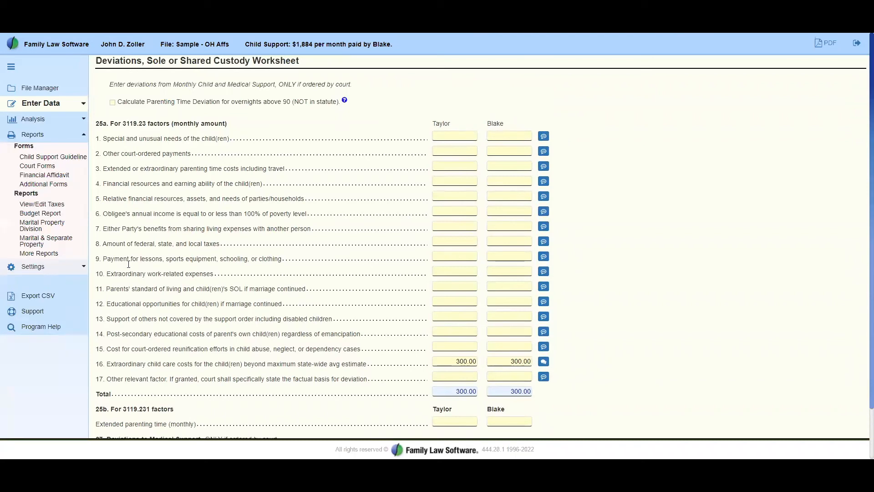
left_click(44, 157)
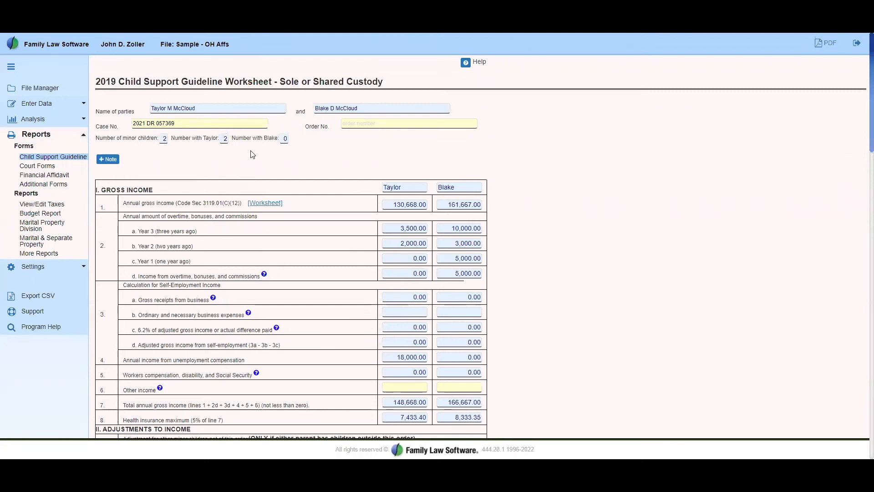
scroll(253, 155, "down", 20)
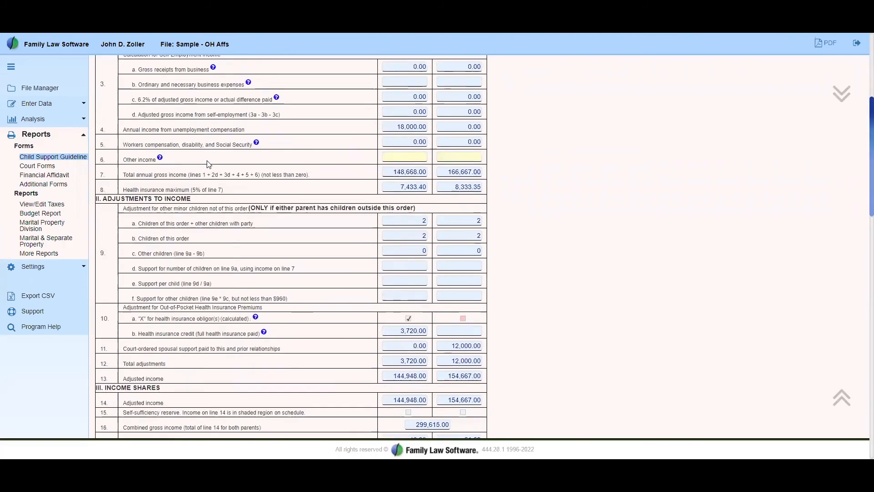
scroll(209, 164, "down", 10)
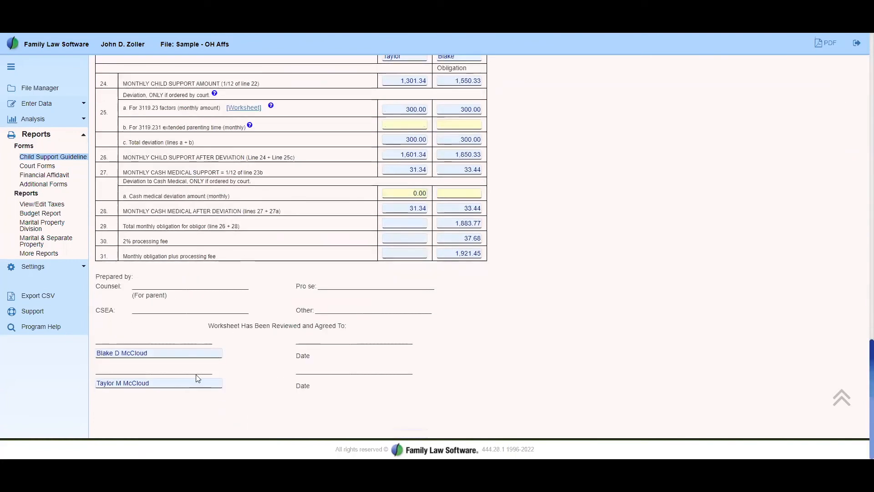
scroll(199, 370, "up", 2)
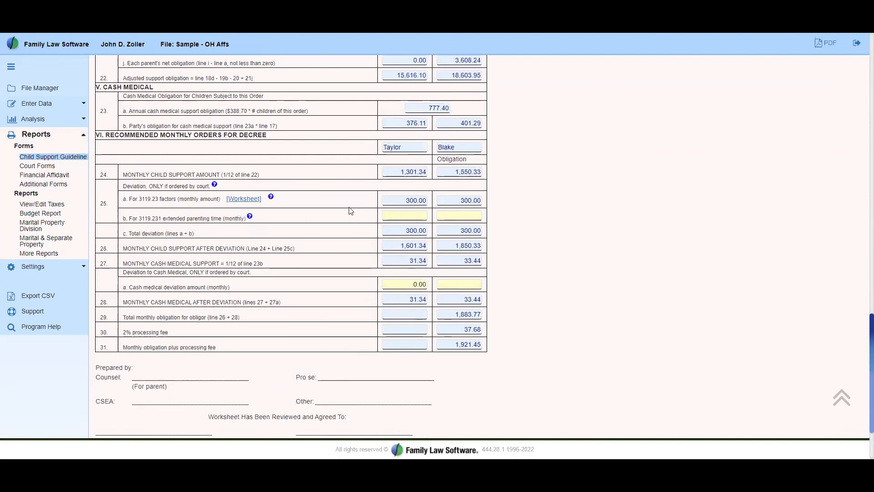
scroll(351, 211, "up", 2)
scroll(350, 210, "up", 10)
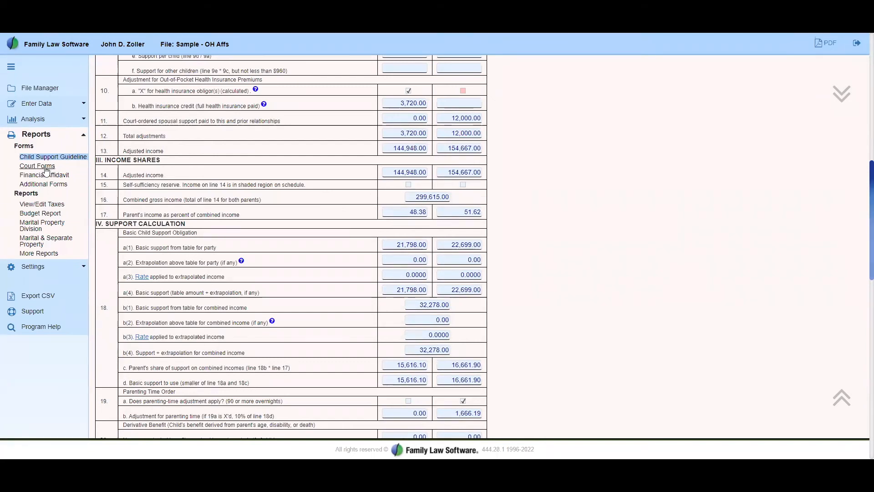
Open the completed PDF of court form JFS-07076, Application for Child Support Services, for the mother and look through its four pages.
left_click(46, 170)
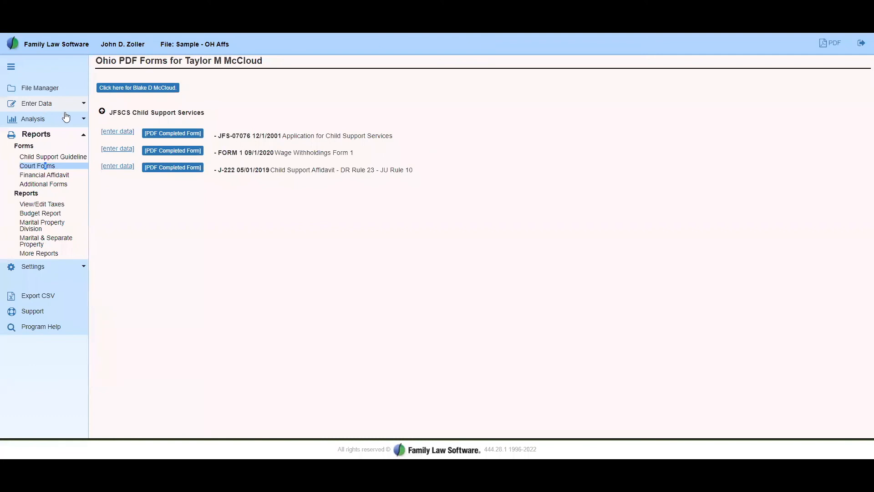
left_click(153, 135)
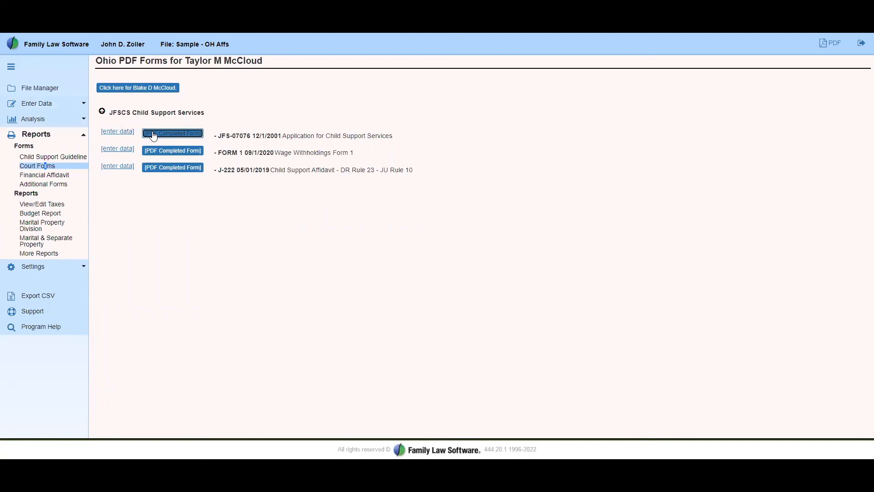
left_click(38, 445)
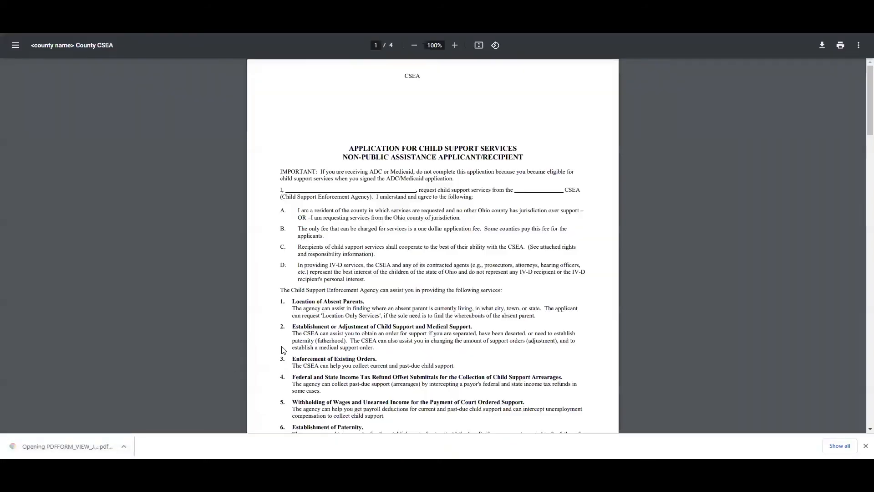
scroll(357, 312, "down", 4)
scroll(357, 312, "down", 13)
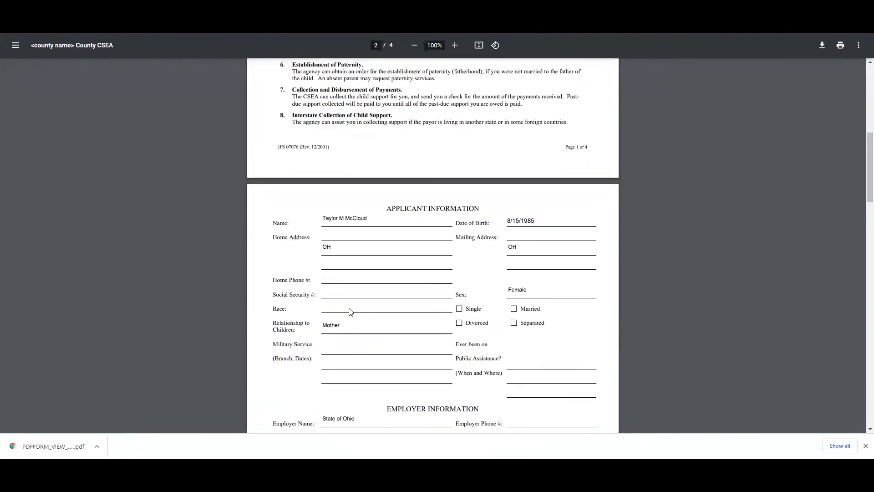
scroll(350, 312, "down", 15)
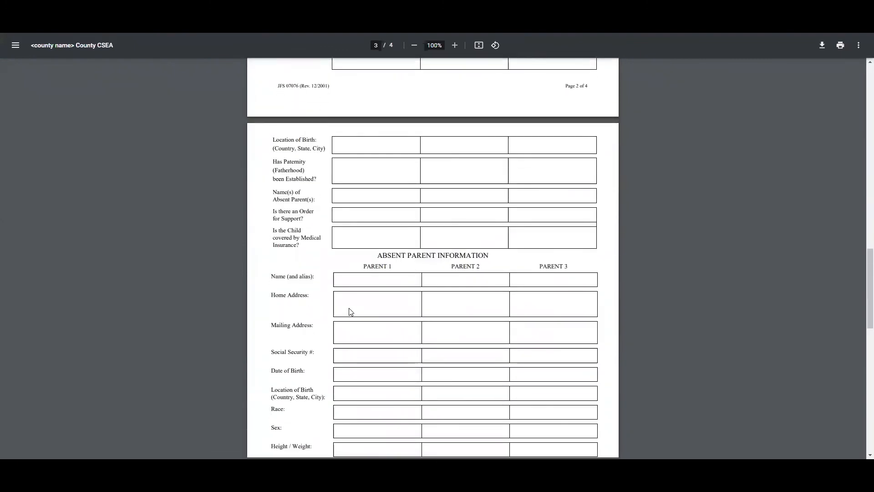
scroll(348, 305, "down", 3)
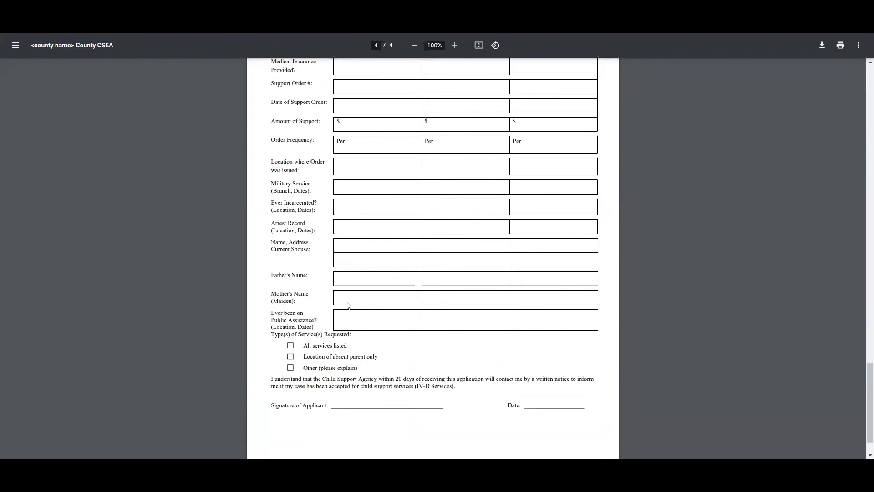
Open the data entry screen for JFS-07076, Application for Child Support Services, and examine its applicant, employer, children and absent parent sections.
scroll(349, 305, "up", 15)
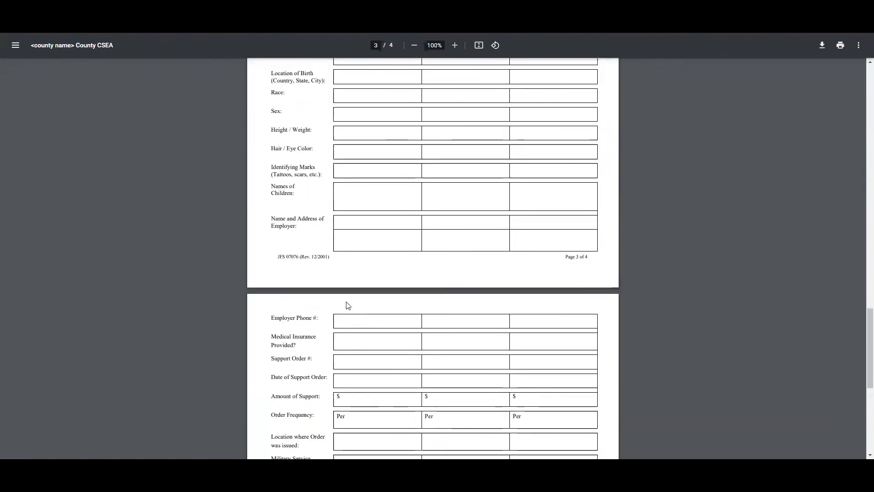
scroll(348, 305, "up", 6)
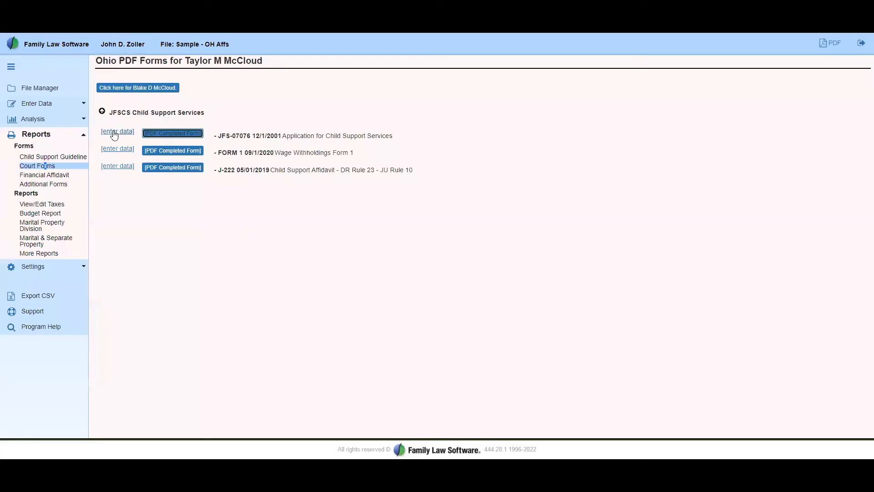
left_click(114, 135)
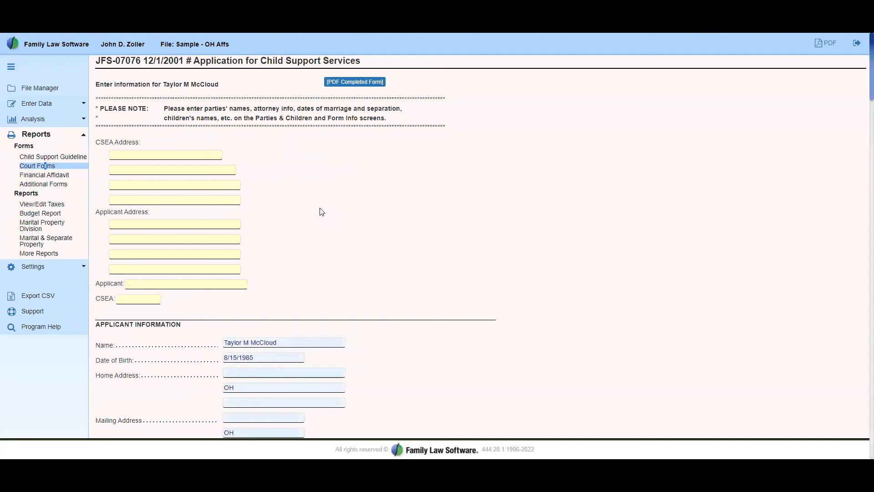
scroll(321, 216, "down", 3)
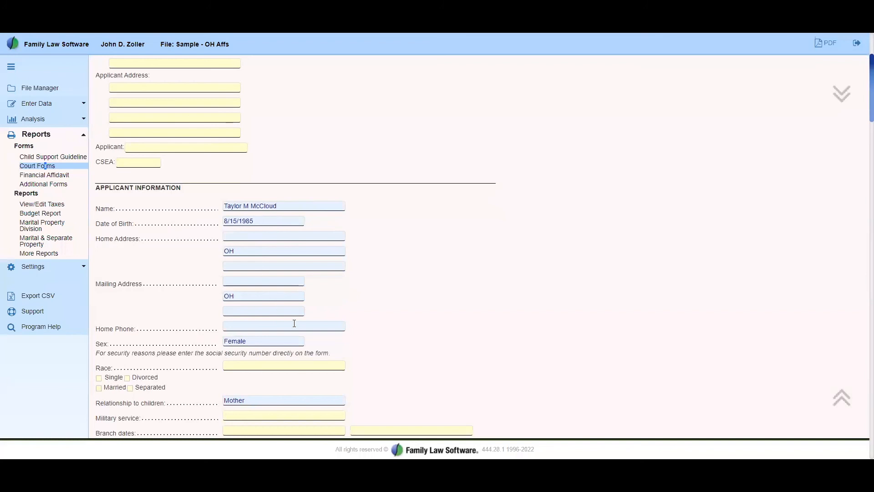
scroll(341, 308, "down", 4)
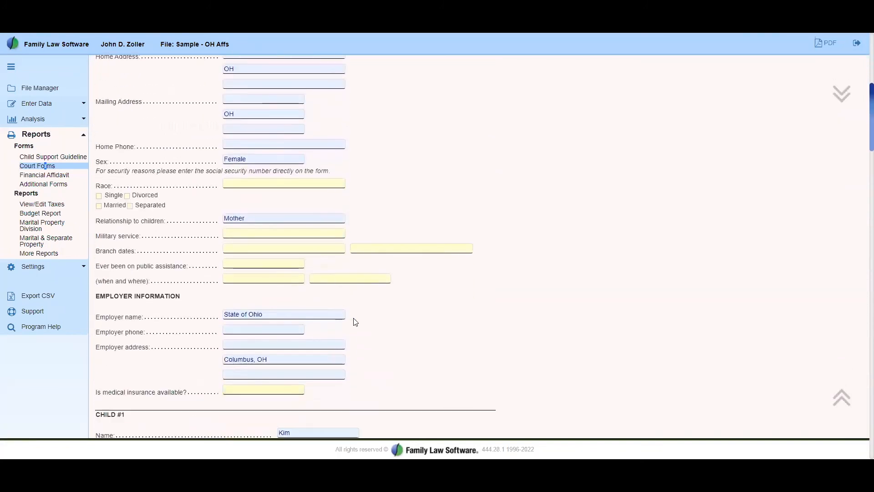
scroll(385, 387, "down", 5)
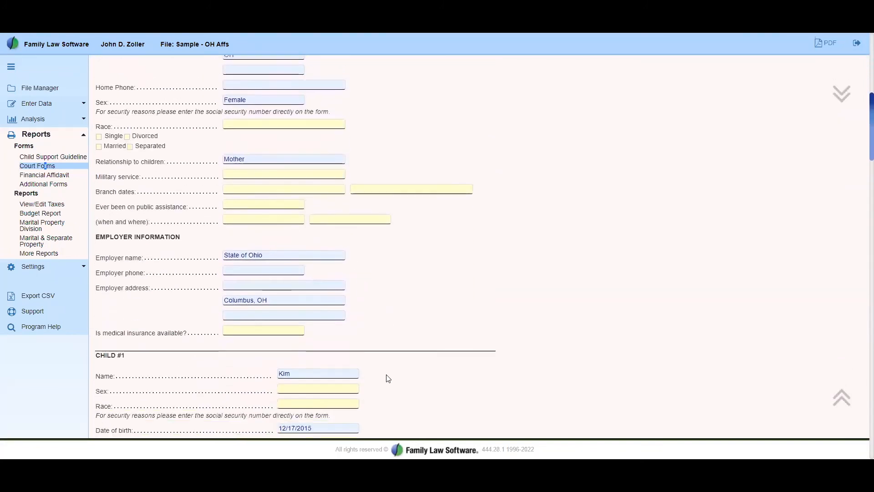
scroll(374, 345, "down", 3)
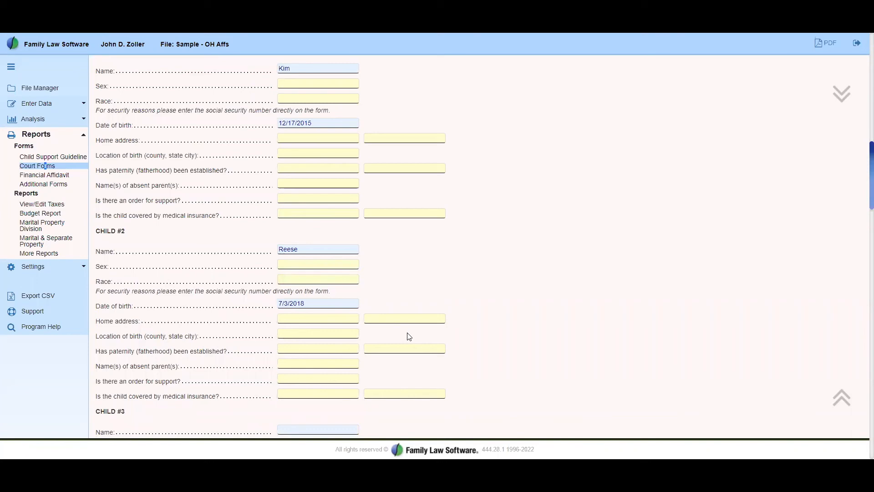
scroll(409, 336, "down", 3)
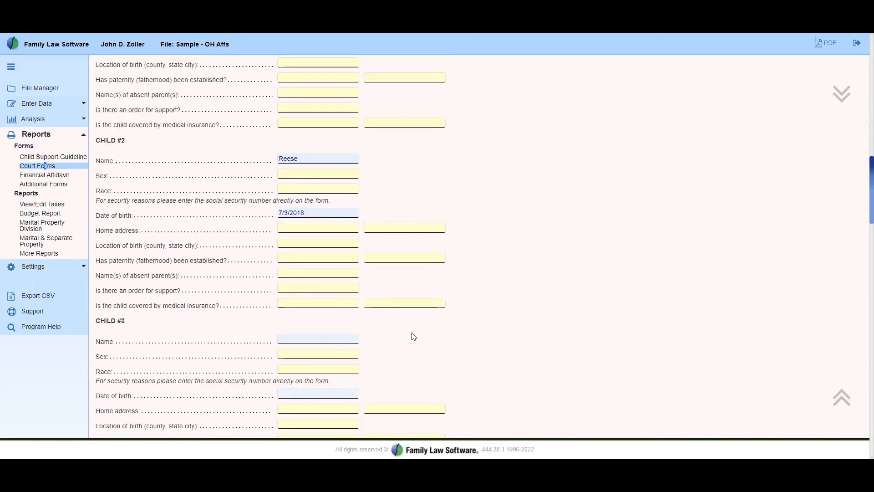
scroll(410, 334, "down", 7)
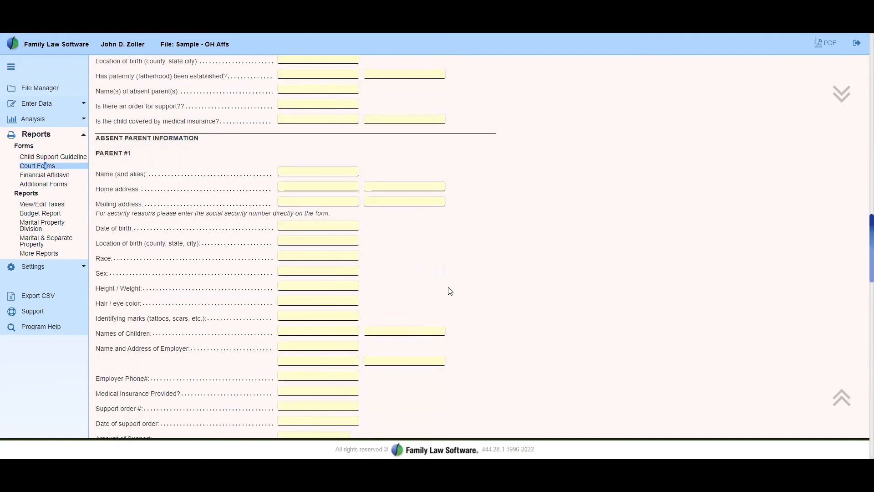
scroll(450, 278, "up", 4)
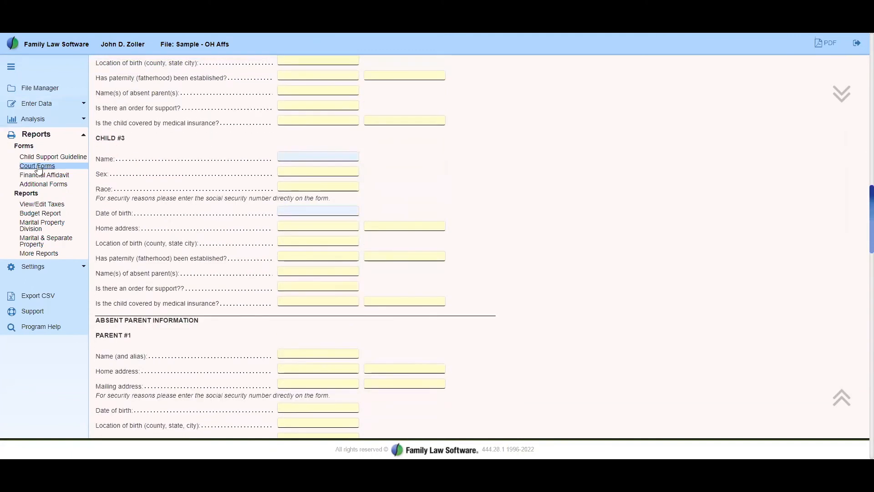
From the court forms list, open data entry for Wage Withholdings Form 1 and examine the parties, children, payor and health insurance order sections.
left_click(38, 166)
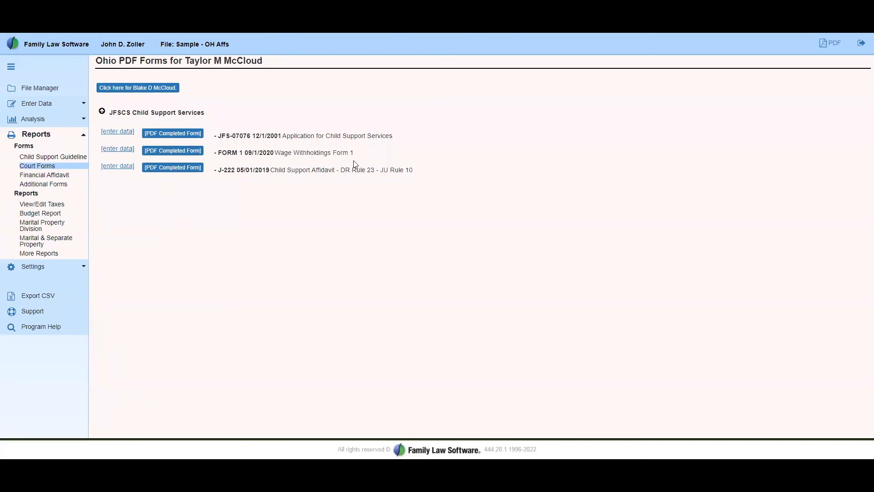
left_click(124, 152)
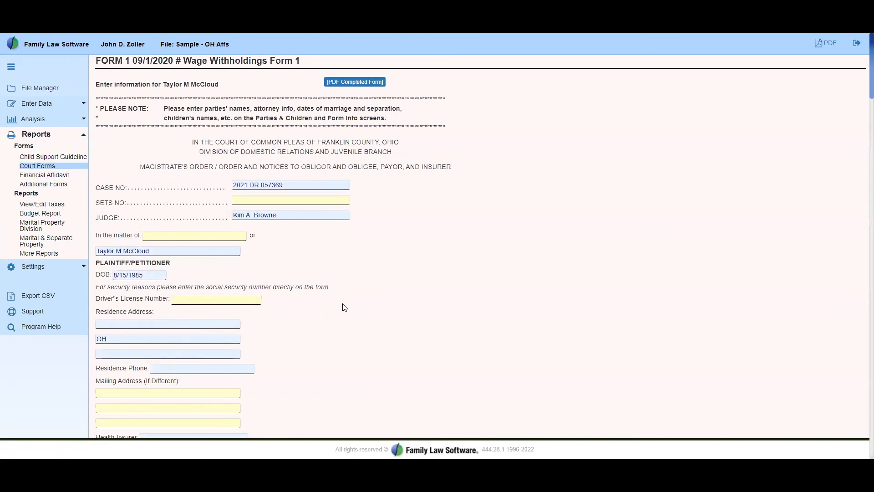
scroll(335, 314, "down", 2)
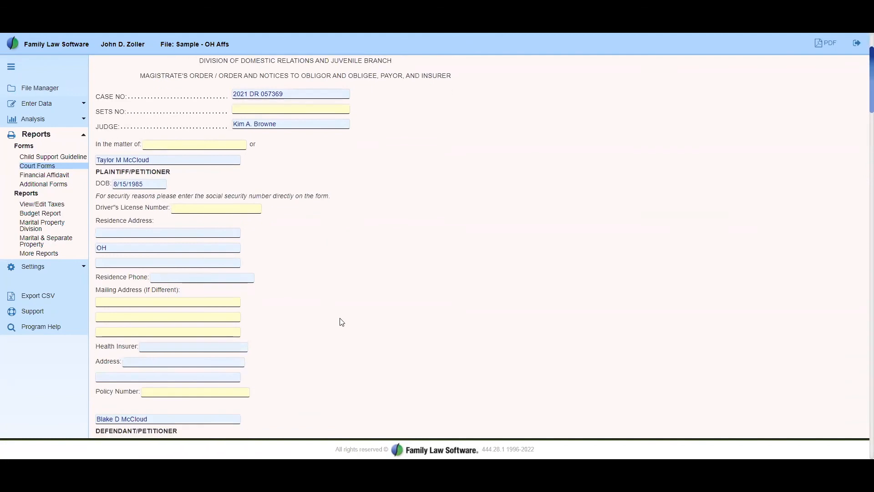
scroll(339, 321, "down", 2)
scroll(335, 315, "down", 4)
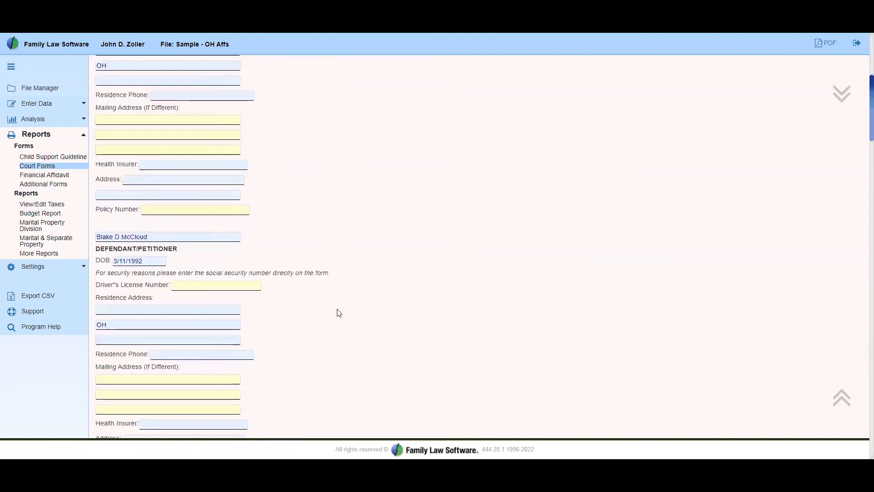
scroll(349, 310, "down", 2)
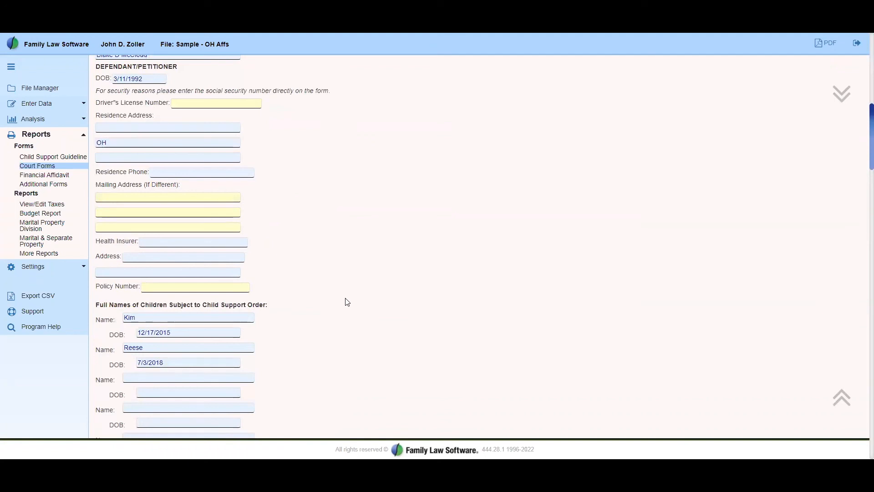
scroll(321, 307, "down", 5)
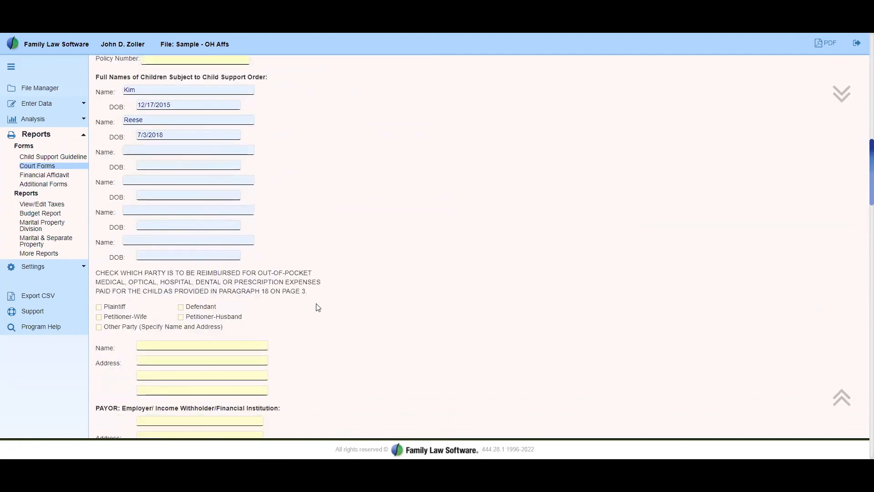
scroll(319, 307, "down", 5)
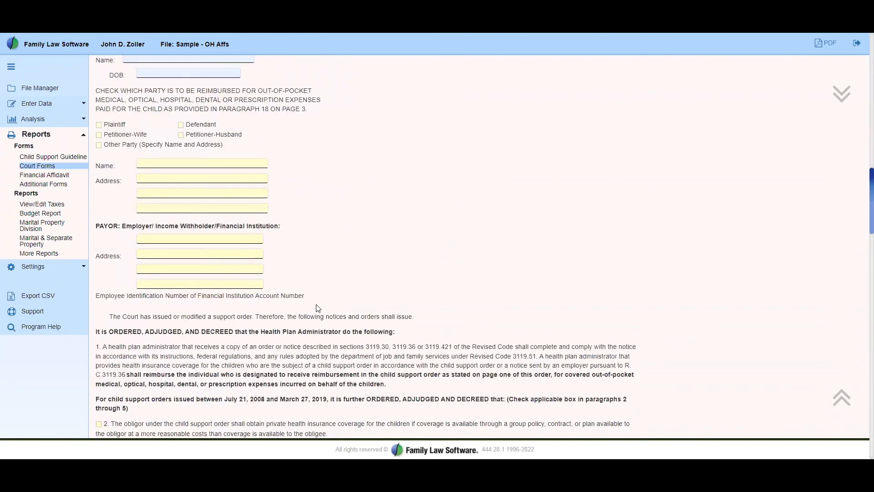
scroll(321, 307, "down", 3)
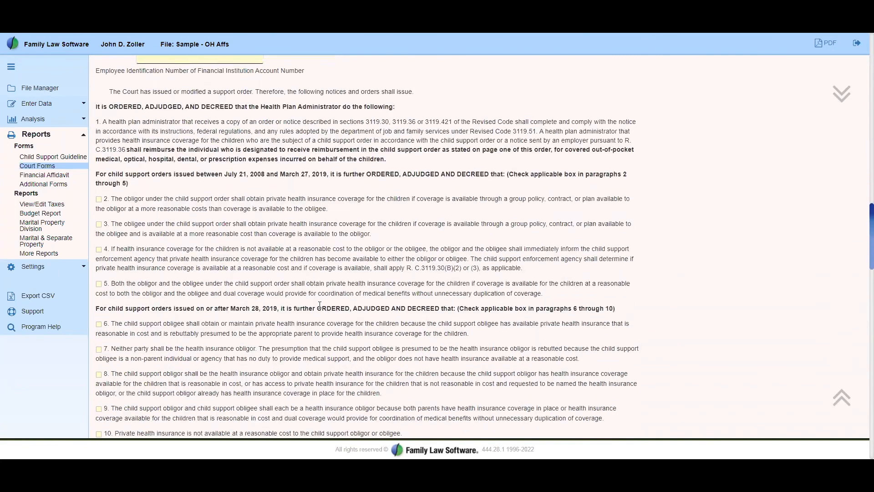
scroll(317, 303, "up", 3)
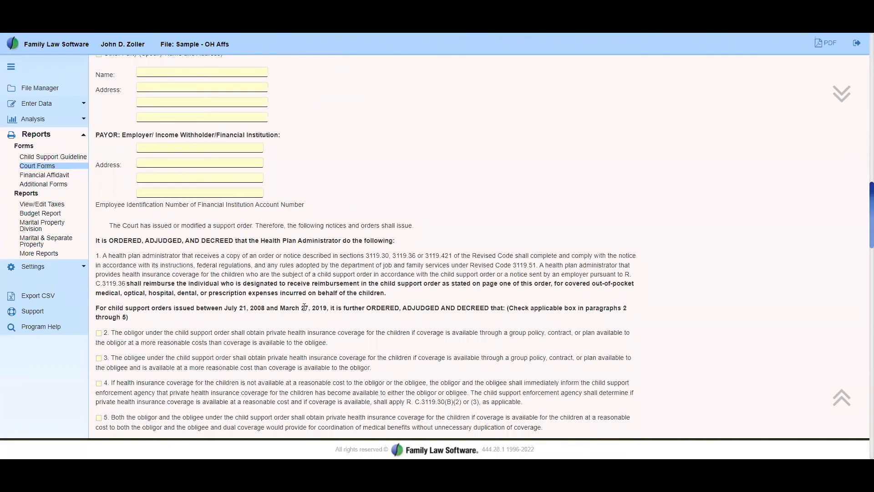
scroll(316, 301, "up", 4)
scroll(317, 291, "up", 12)
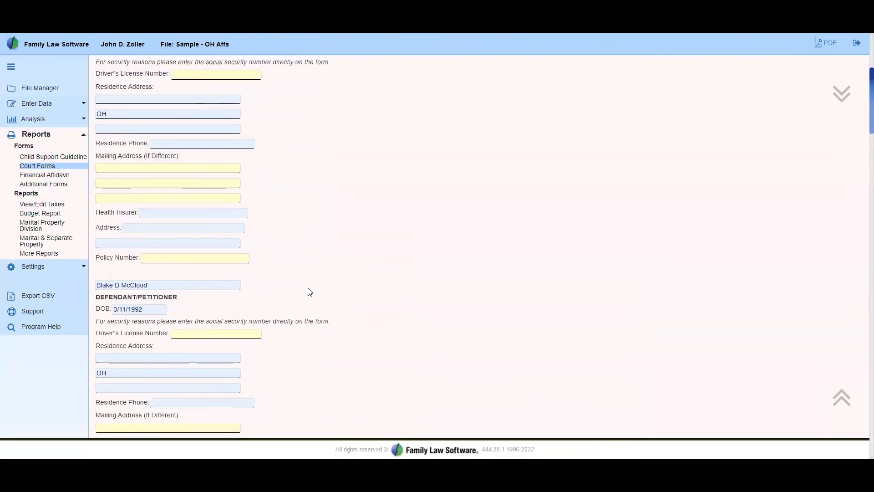
scroll(230, 227, "up", 1)
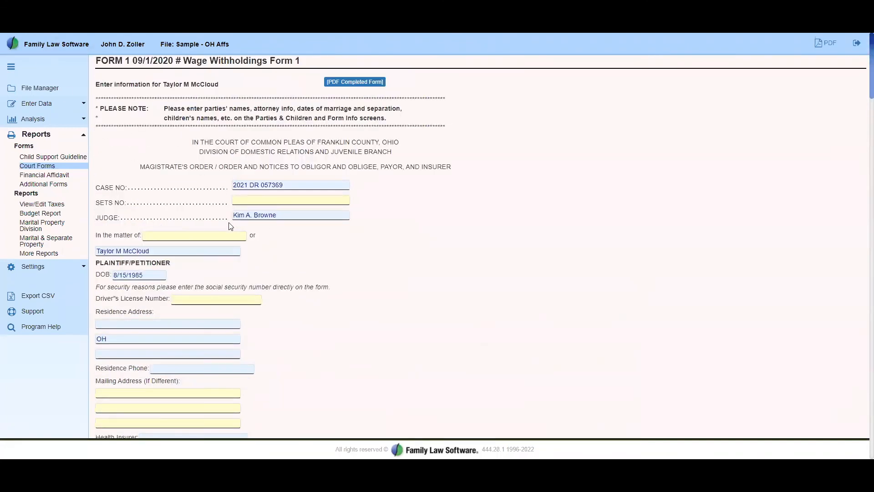
Return to the court forms list, open the completed PDF of Wage Withholdings Form 1 and look through its pages.
key("alt+Left")
left_click(181, 152)
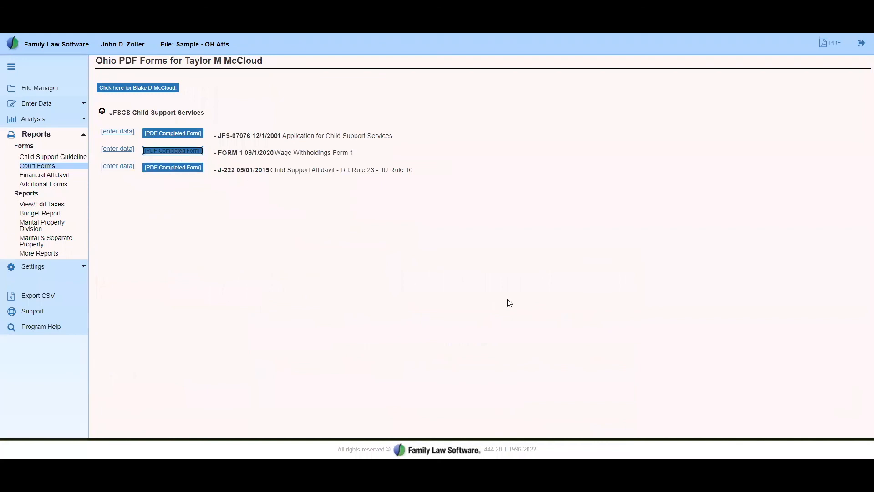
left_click(37, 446)
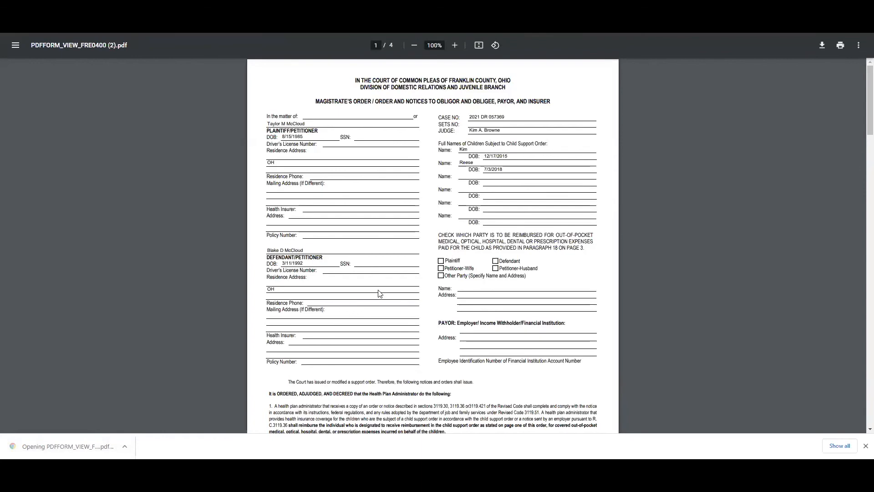
scroll(380, 294, "down", 15)
scroll(381, 293, "down", 4)
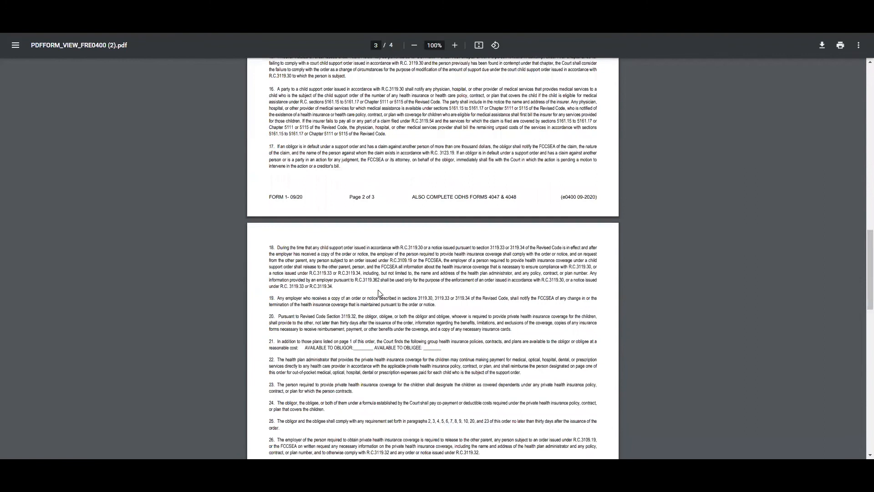
scroll(380, 294, "down", 8)
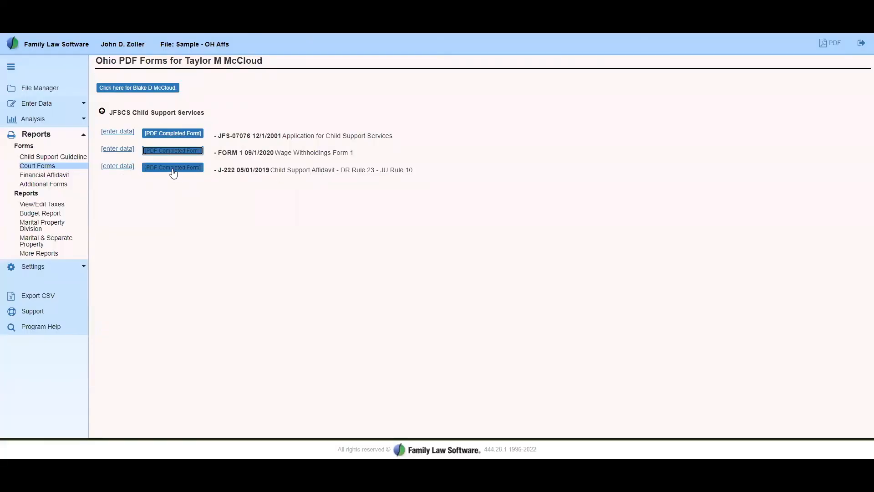
Open the completed PDF of form J-222, Child Support Affidavit, and review its support order, income, children, expense and oath sections.
left_click(173, 169)
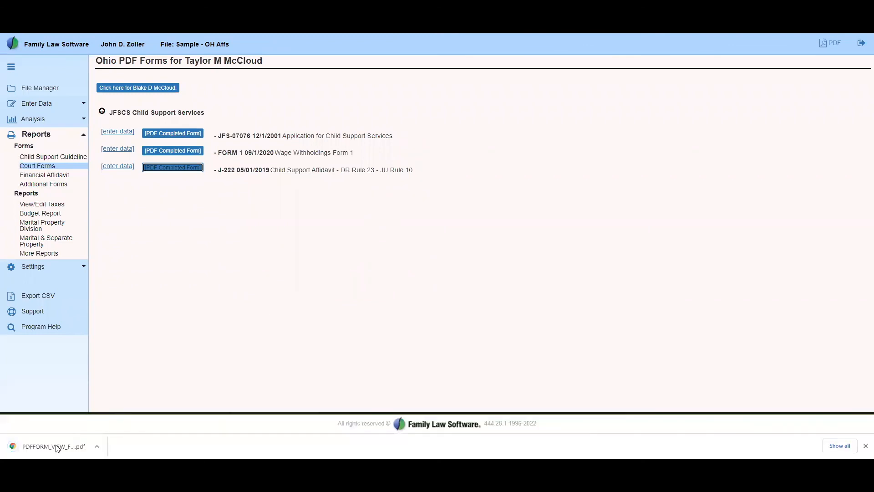
left_click(44, 444)
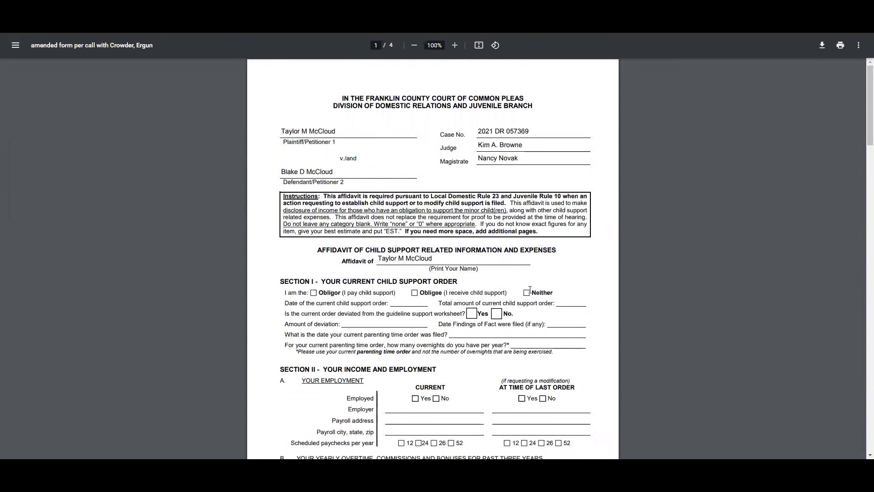
scroll(561, 282, "down", 3)
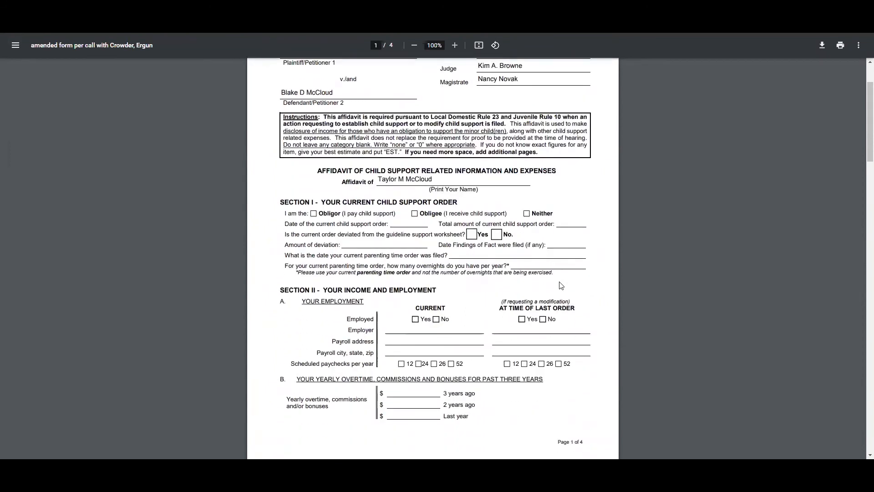
scroll(560, 292, "down", 9)
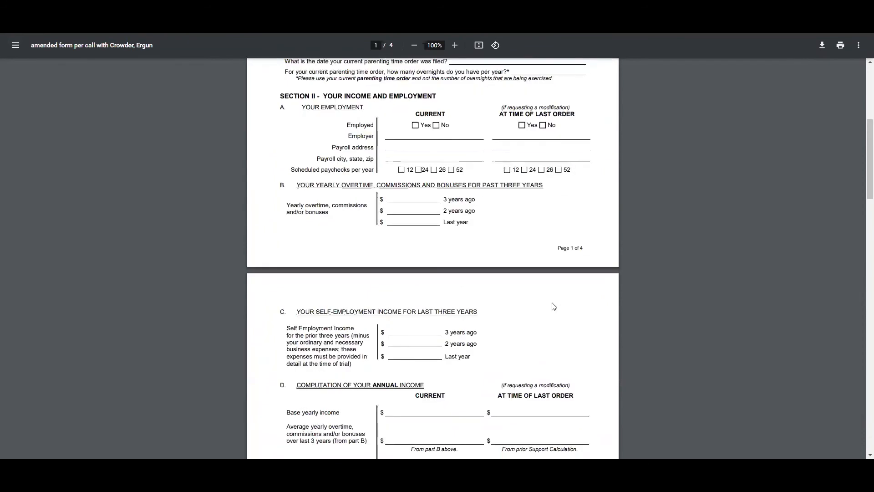
scroll(554, 306, "down", 6)
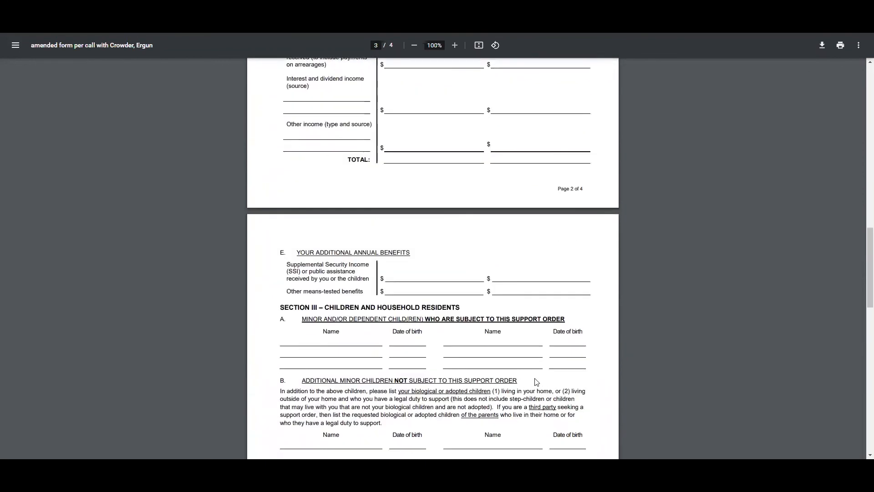
scroll(535, 380, "down", 2)
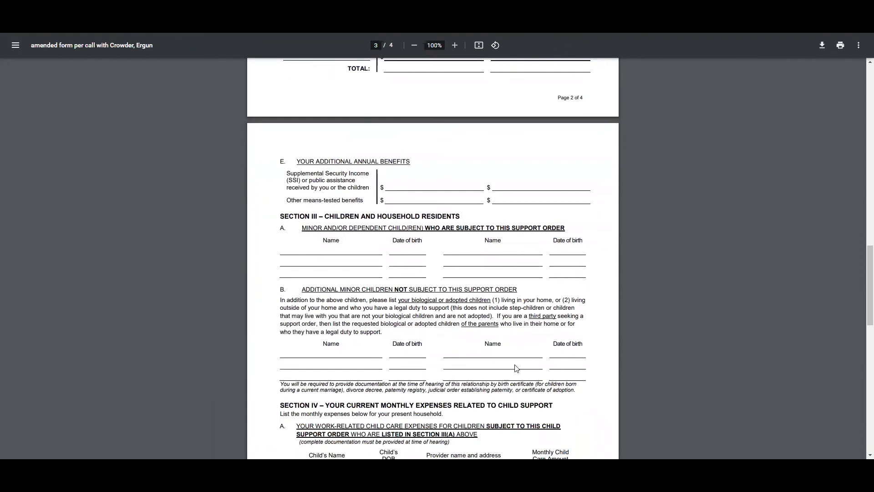
scroll(518, 368, "down", 6)
scroll(518, 366, "down", 4)
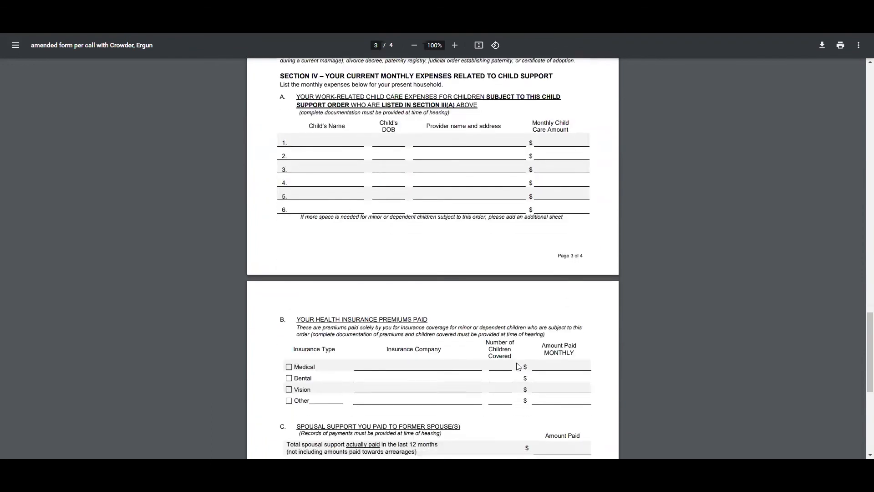
scroll(496, 394, "down", 4)
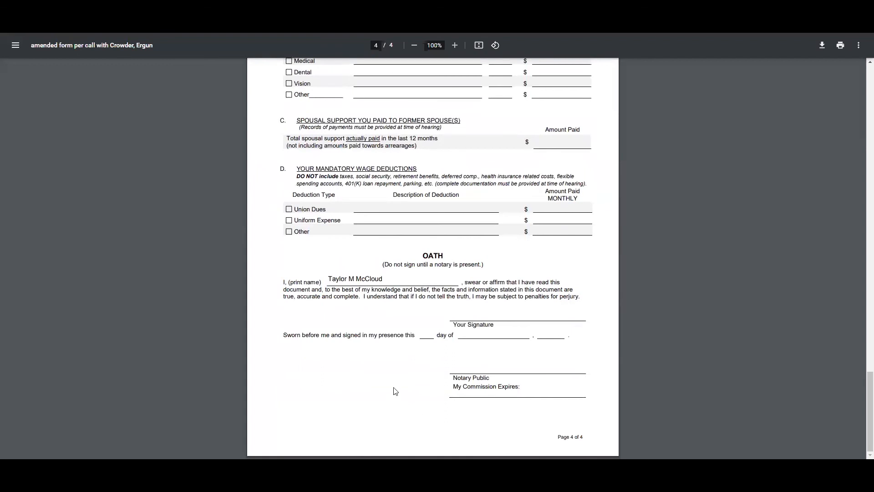
scroll(397, 392, "up", 8)
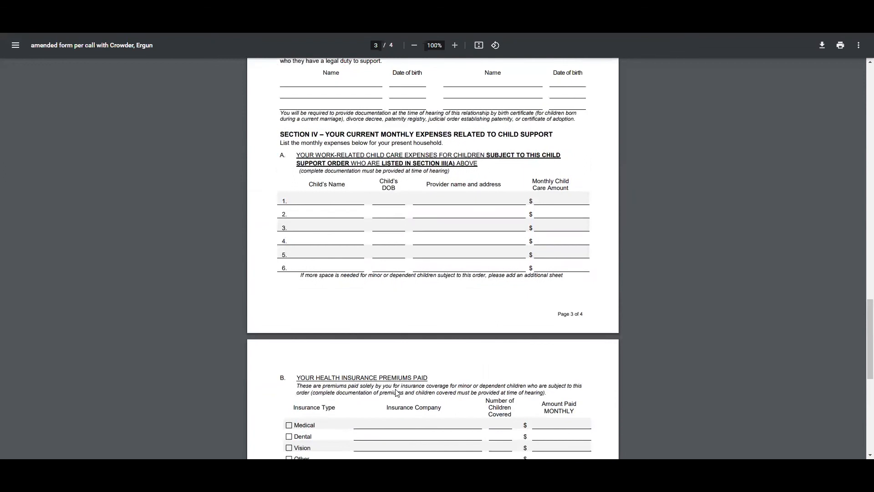
scroll(397, 393, "up", 8)
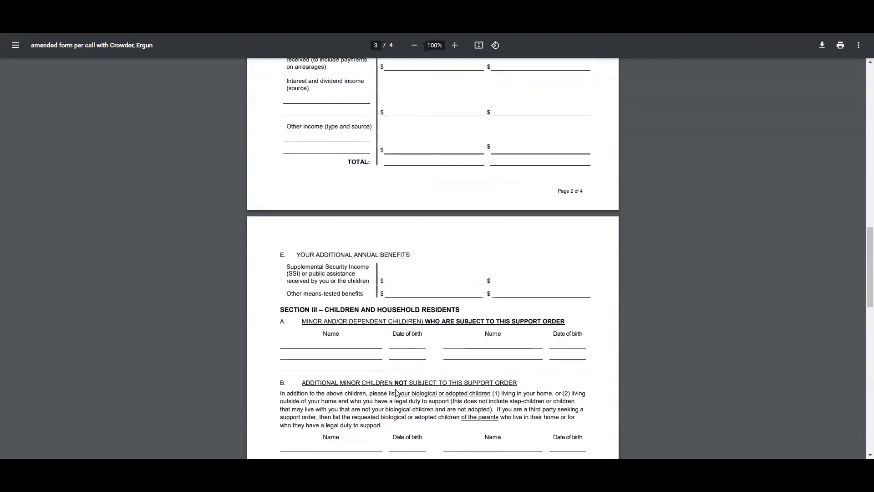
Look through the J-222 affidavit PDF again from its caption to the child care expenses, and return to the court forms list.
scroll(397, 392, "up", 10)
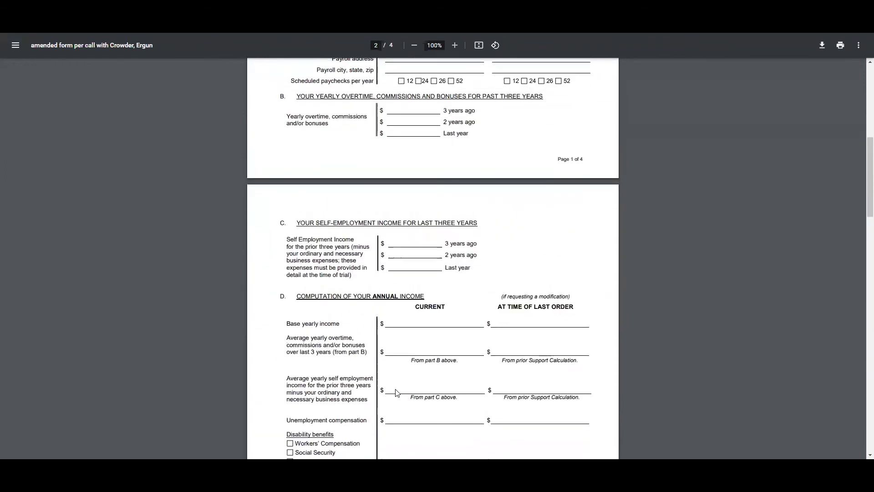
scroll(396, 392, "up", 8)
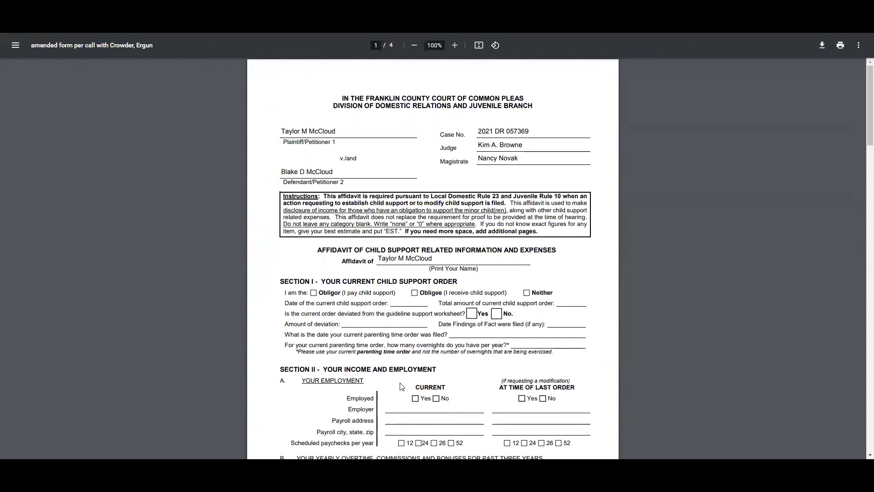
scroll(402, 386, "down", 14)
scroll(410, 382, "down", 10)
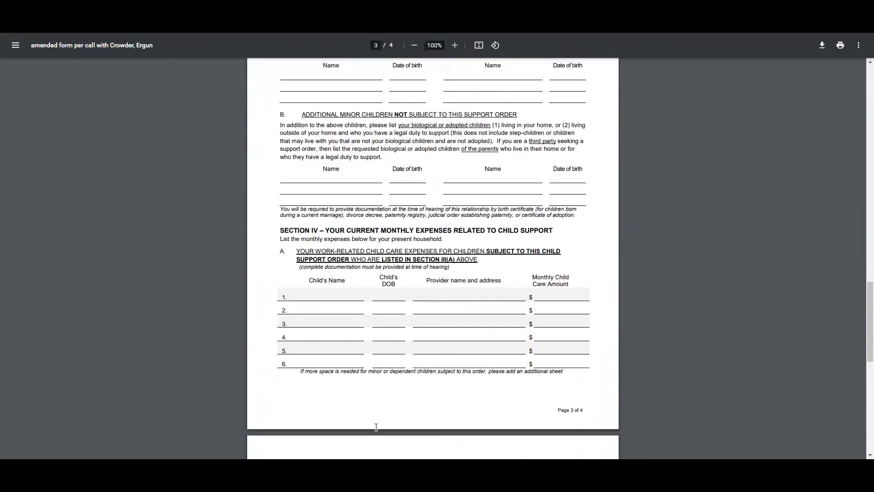
scroll(376, 427, "down", 1)
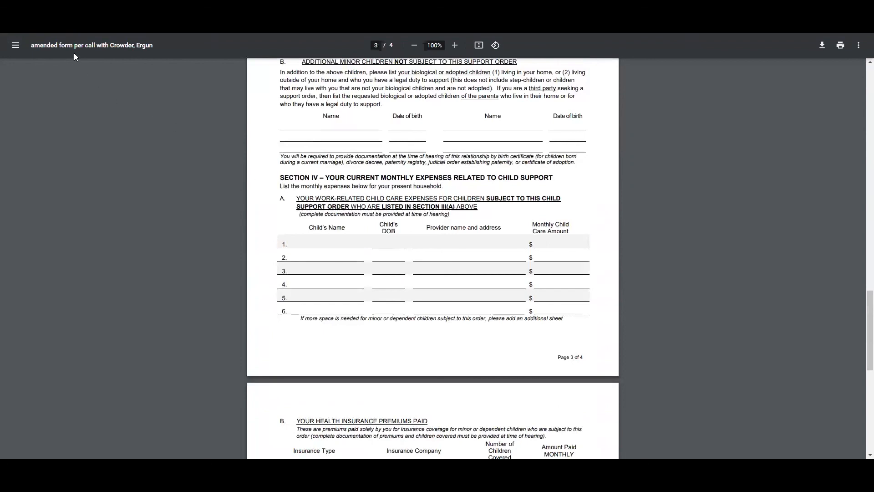
left_click(153, 34)
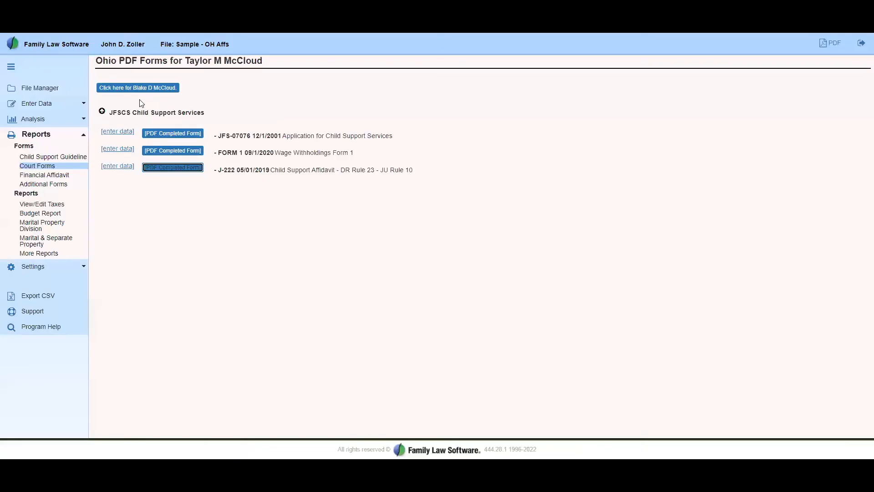
From the financial affidavits, preview the plaintiff's Ohio Affidavit 3 (Parenting Proceeding), examine its children, custody case and oath sections, and return to the list.
left_click(43, 177)
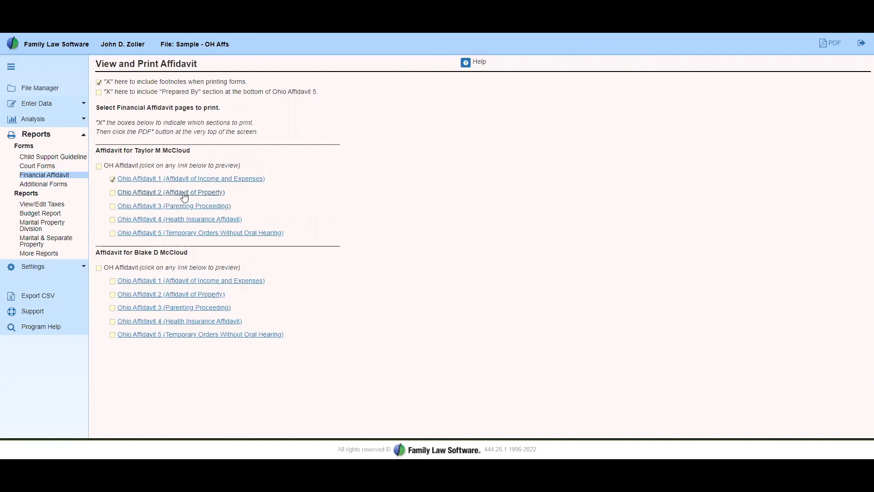
left_click(150, 210)
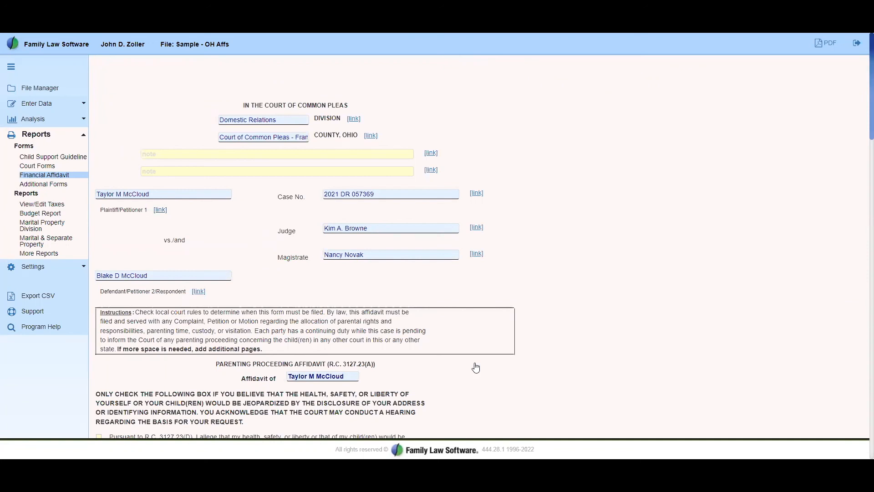
scroll(476, 367, "down", 7)
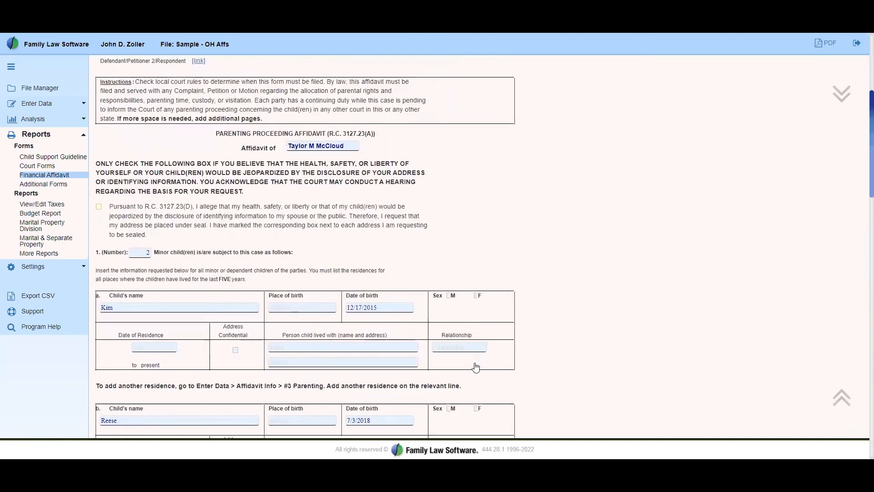
scroll(476, 367, "down", 3)
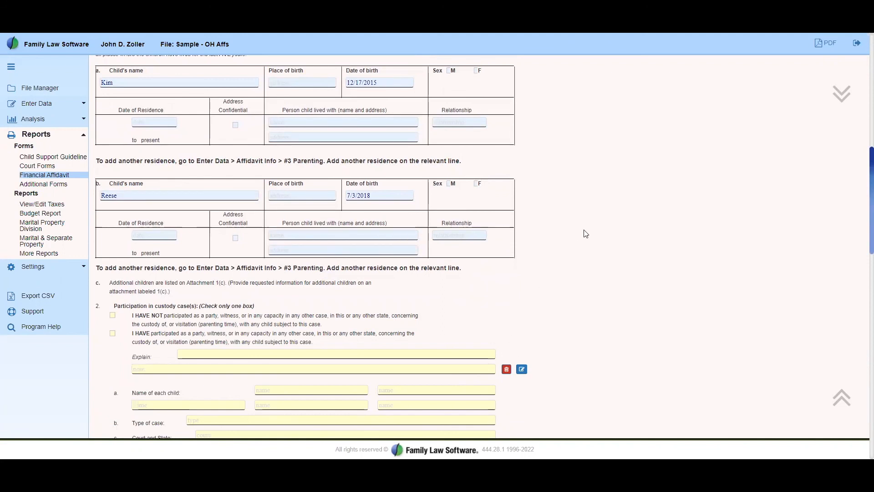
scroll(430, 365, "down", 1)
scroll(429, 364, "down", 6)
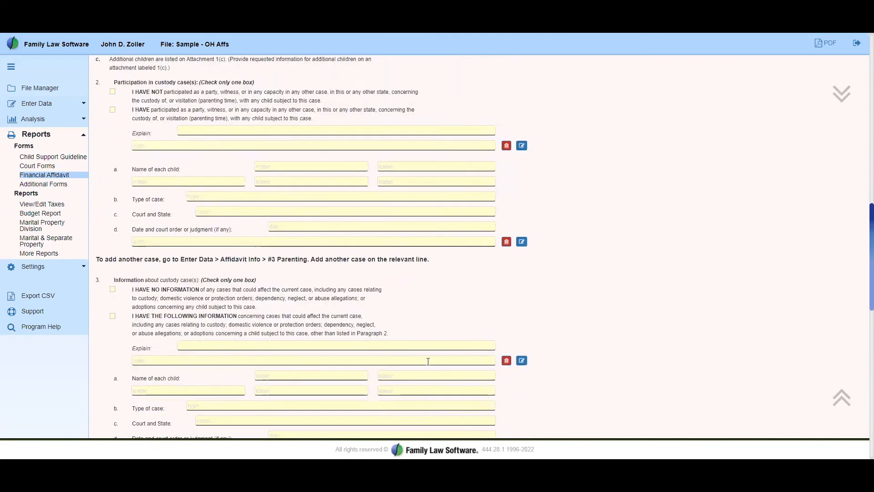
scroll(435, 358, "down", 8)
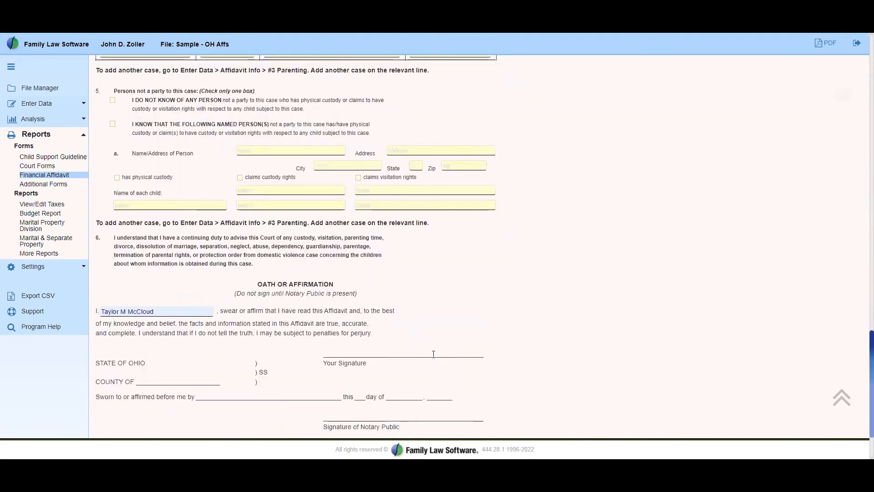
scroll(433, 354, "down", 1)
scroll(431, 355, "up", 6)
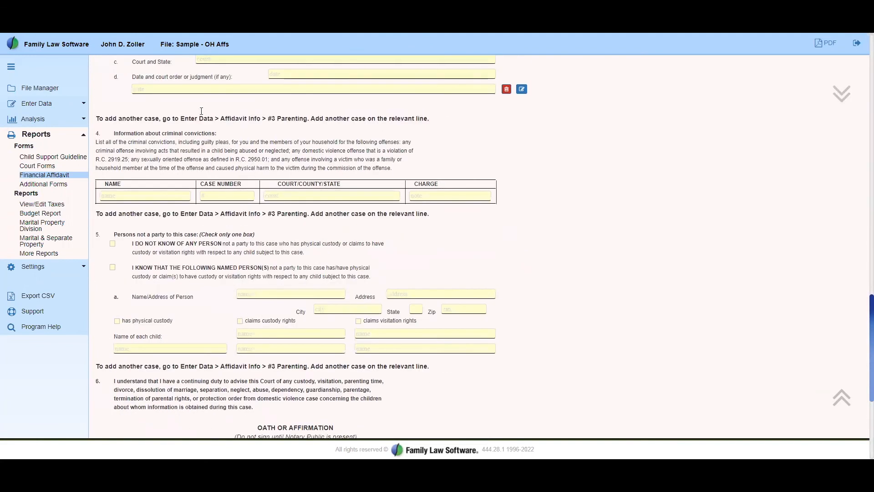
key("alt+Left")
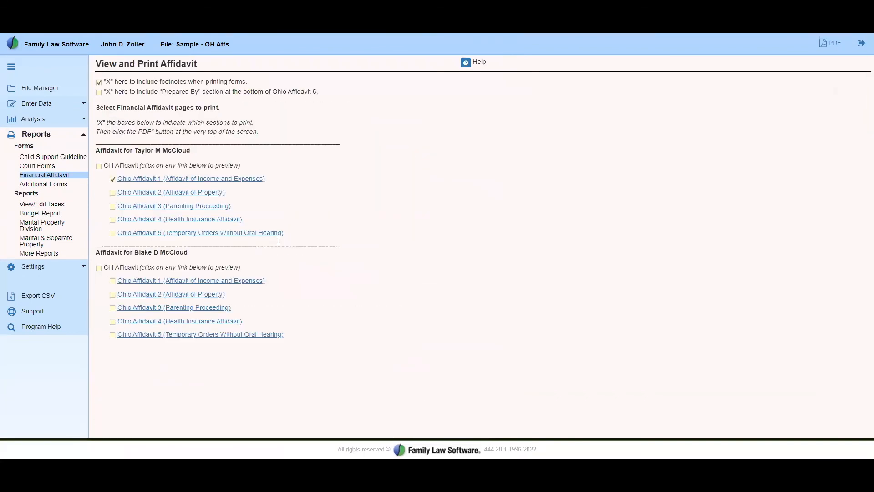
Preview the plaintiff's Ohio Affidavit 4 (Health Insurance Affidavit), look over its coverage questions and oath, and return to the affidavit list.
left_click(203, 222)
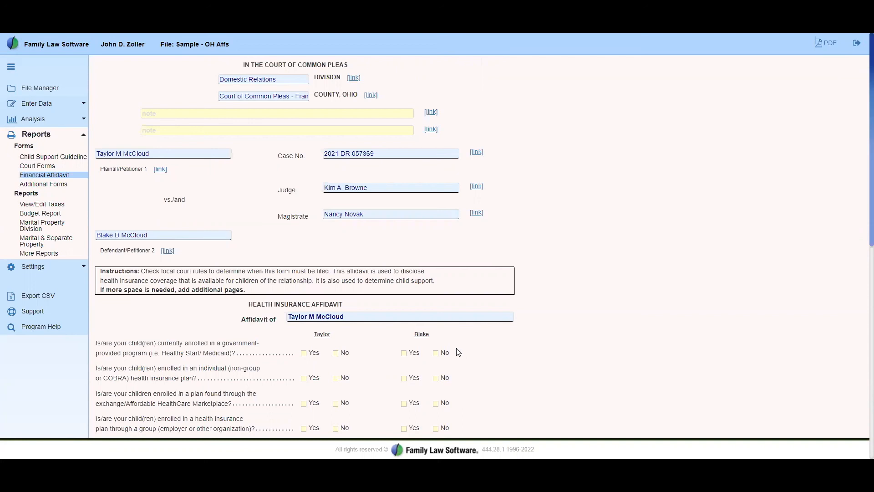
scroll(464, 351, "down", 8)
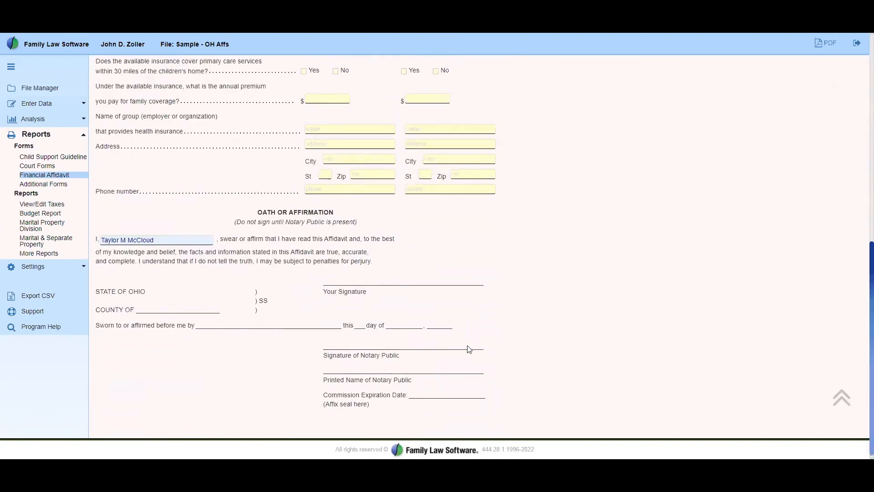
scroll(467, 346, "up", 9)
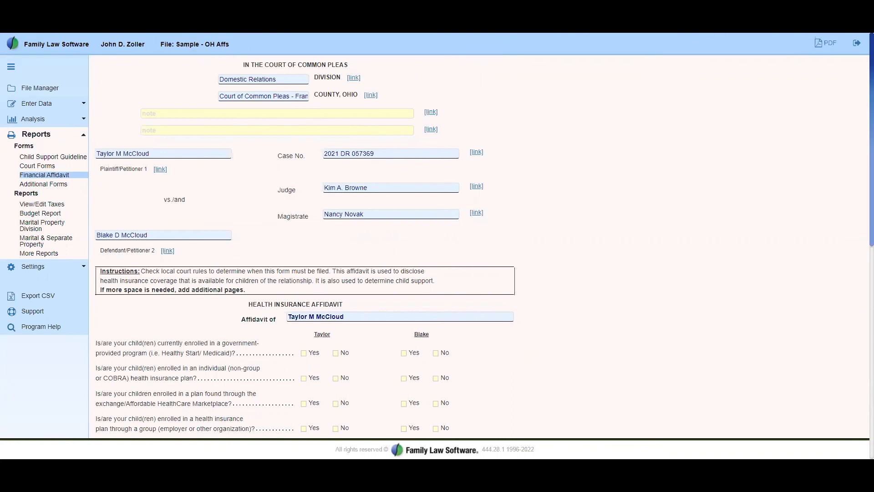
key("alt+Left")
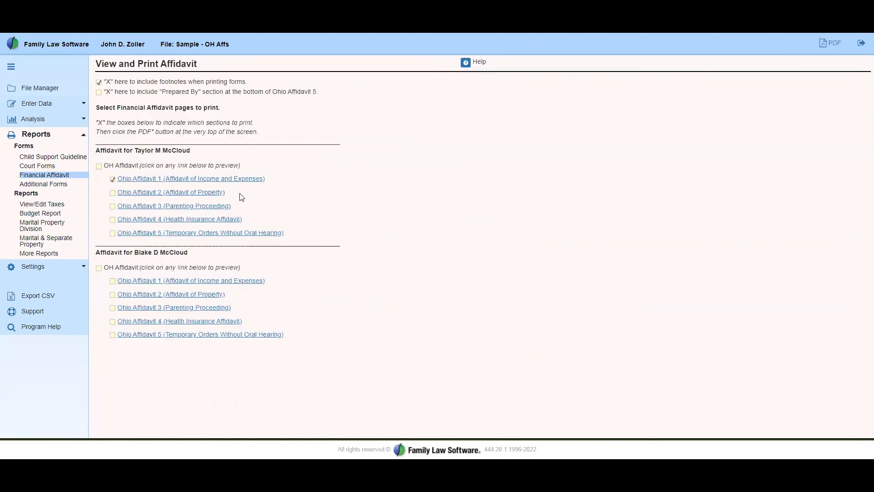
Preview the plaintiff's Ohio Affidavit 5 (Temporary Orders Without Oral Hearing), and open and close the empty note editor for the other-school explanation.
left_click(183, 234)
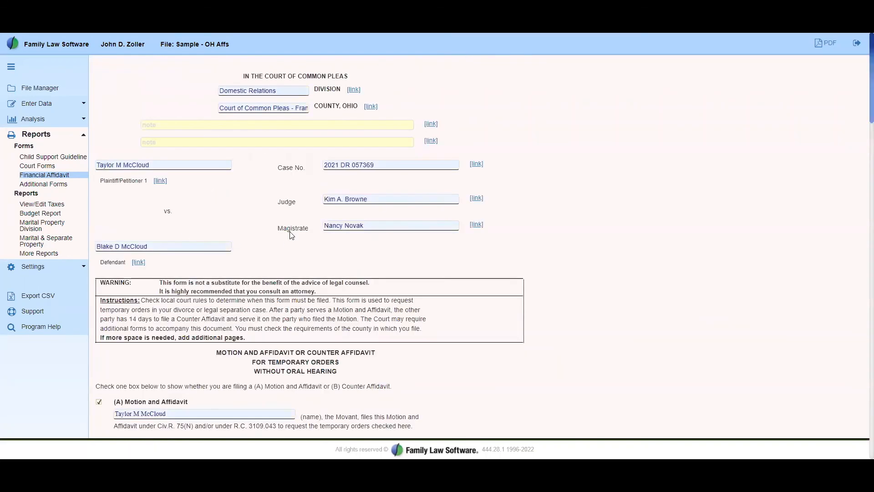
scroll(292, 237, "down", 3)
scroll(292, 237, "down", 4)
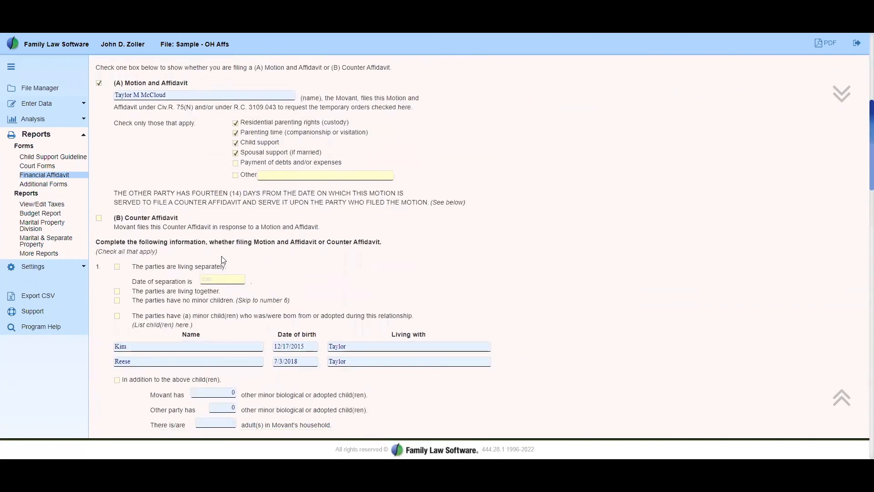
scroll(305, 289, "down", 4)
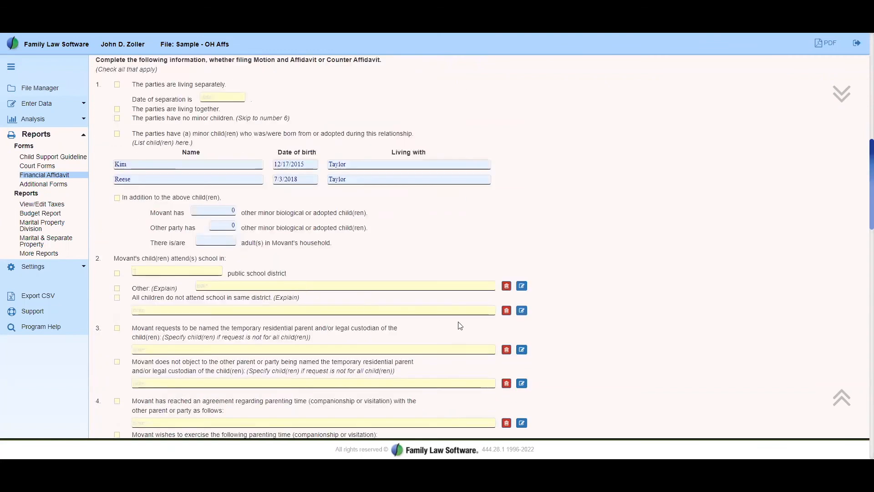
left_click(522, 285)
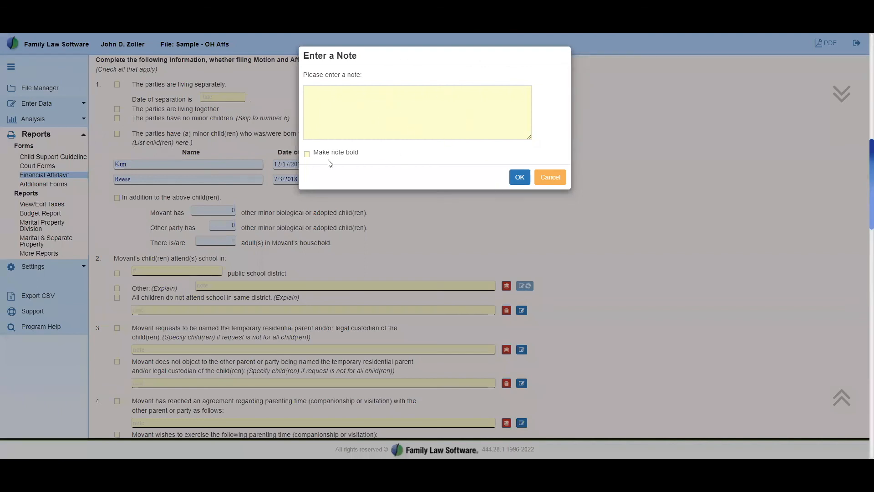
left_click(519, 179)
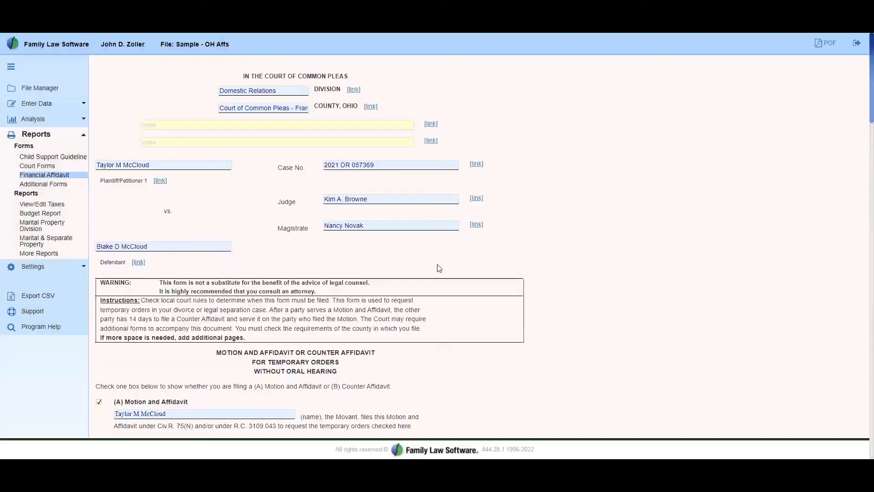
Examine Affidavit 5 from the motion options through the support, mediation and court services requests to the attorney signature block.
scroll(440, 268, "down", 5)
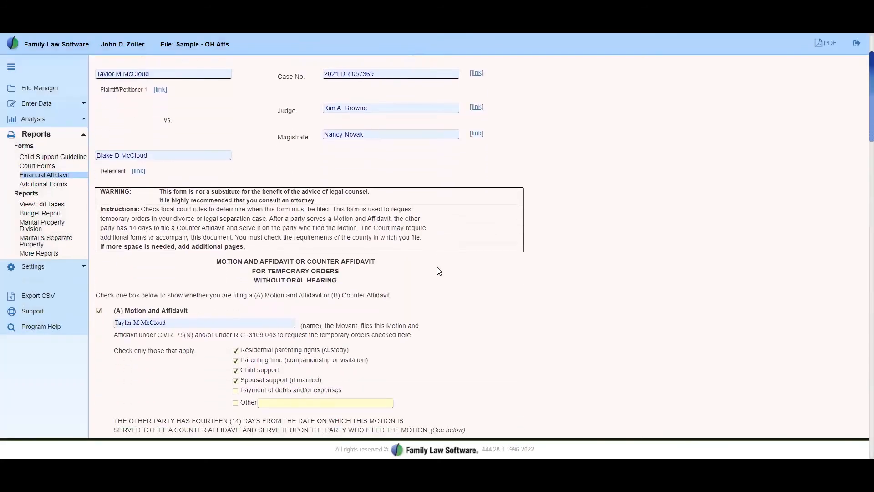
scroll(445, 276, "down", 1)
scroll(445, 272, "down", 11)
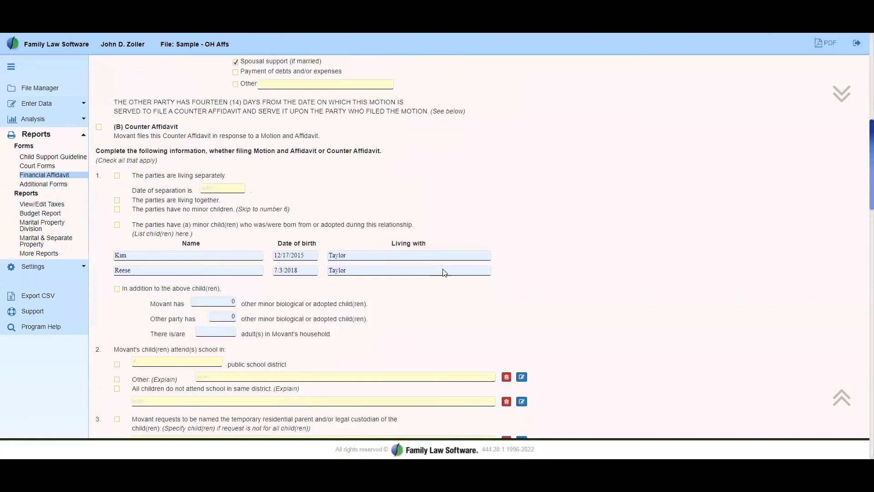
scroll(445, 273, "down", 9)
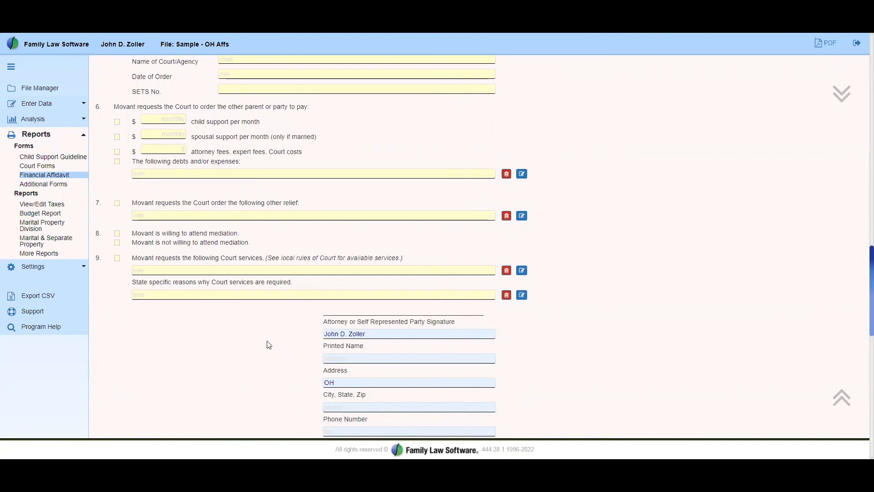
From the additional forms, open Income Withholding for Support Order - IWO and examine its sender, employer, withholding amount and remittance sections.
left_click(44, 185)
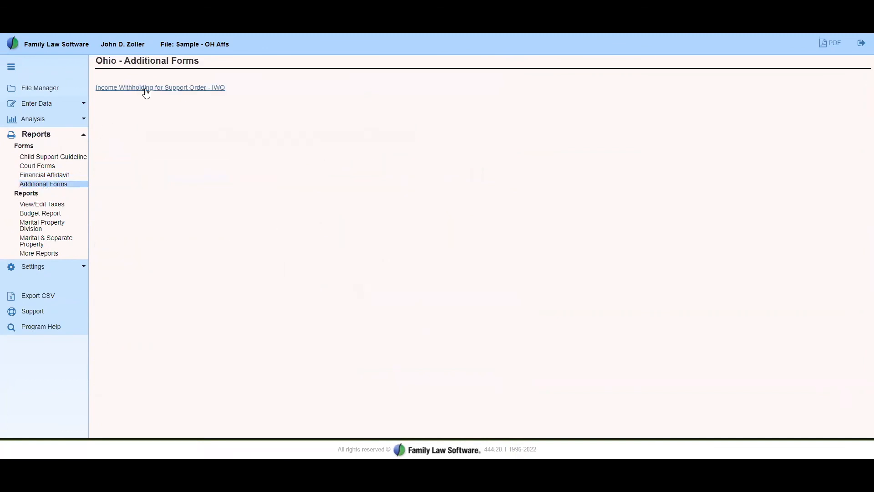
left_click(146, 88)
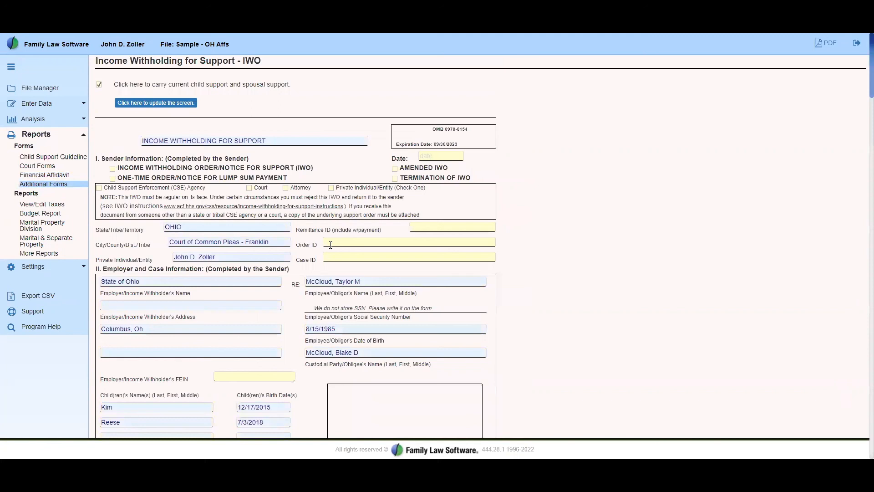
scroll(331, 245, "down", 10)
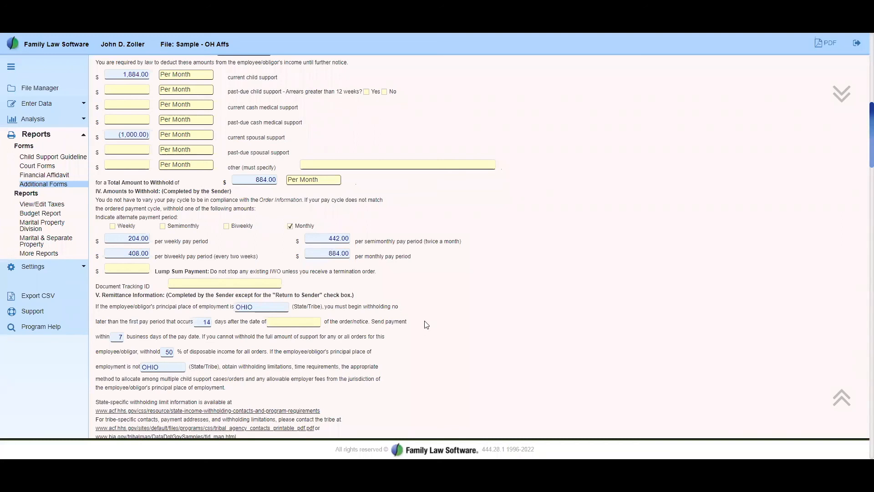
scroll(427, 324, "down", 4)
scroll(426, 324, "down", 10)
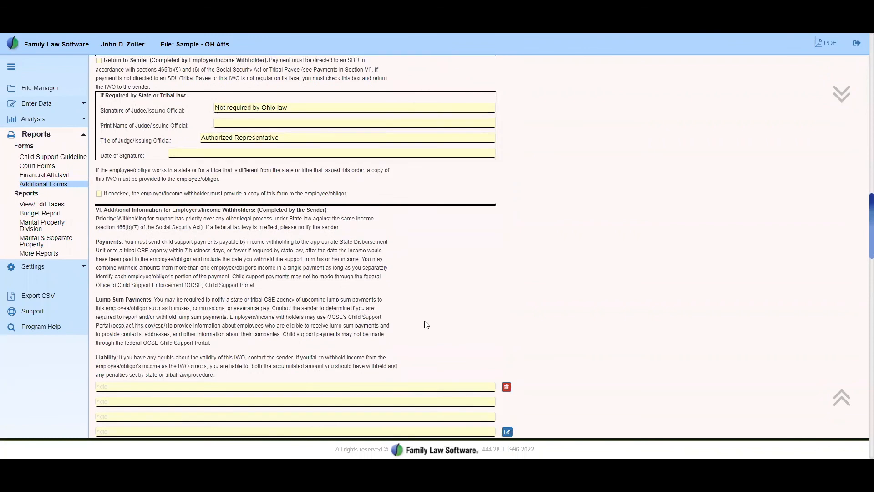
Review the IWO form's Ohio supplemental information, employment termination notification and contact information sections.
scroll(453, 313, "down", 7)
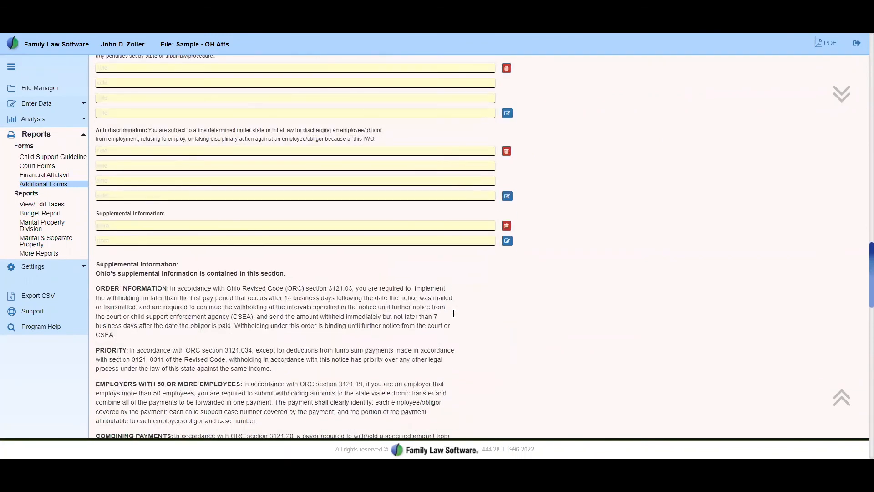
scroll(453, 313, "down", 10)
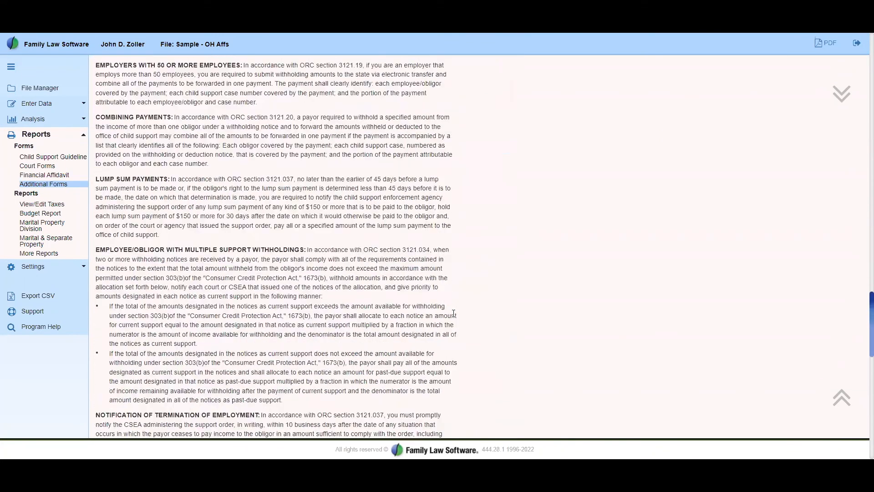
scroll(453, 313, "down", 10)
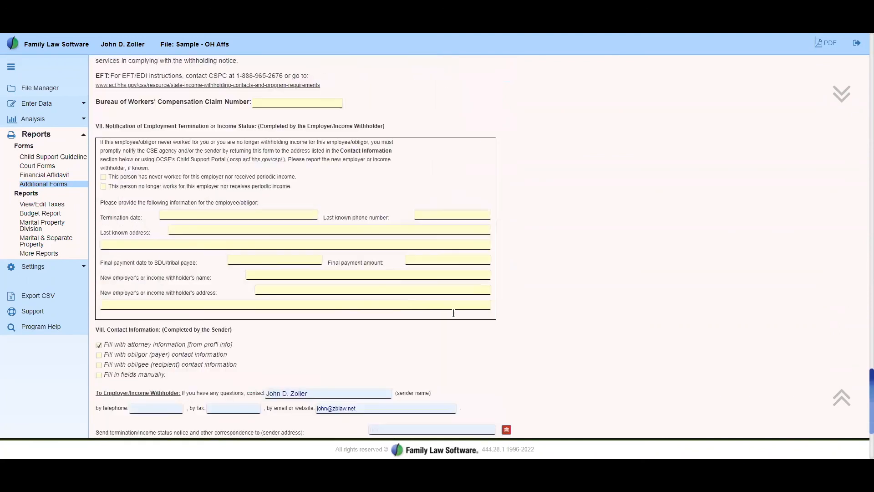
scroll(453, 313, "down", 1)
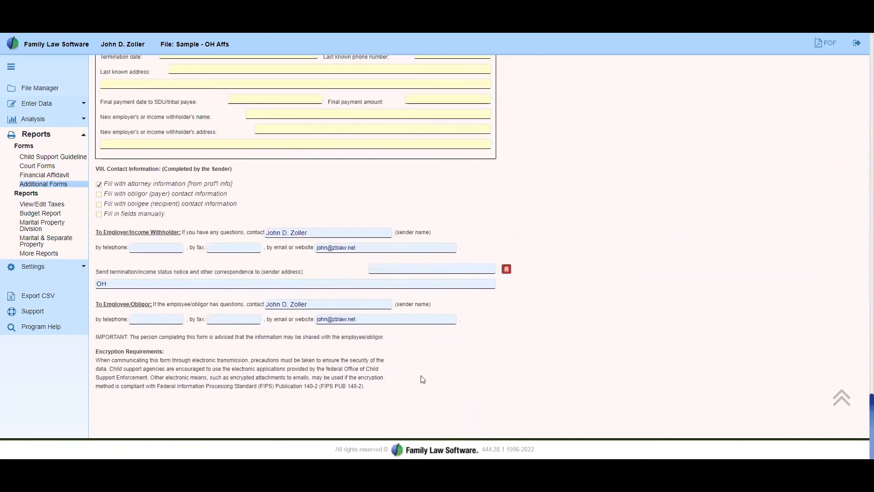
scroll(421, 376, "up", 3)
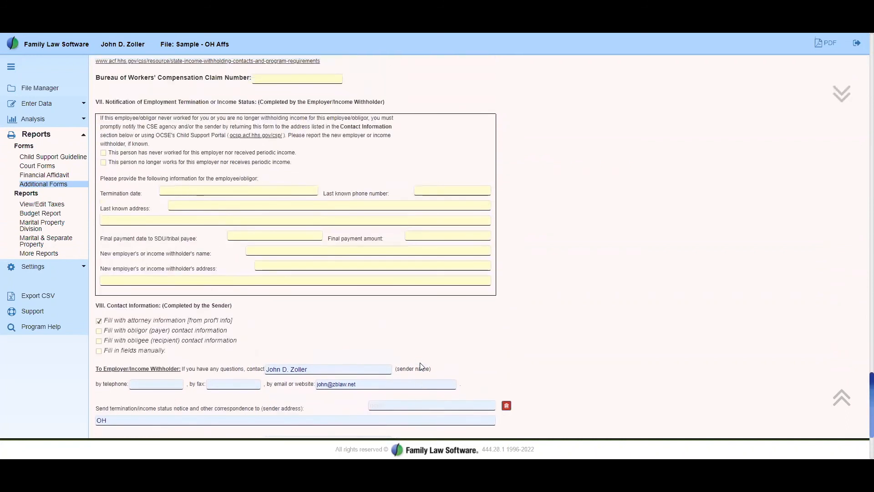
scroll(422, 367, "up", 4)
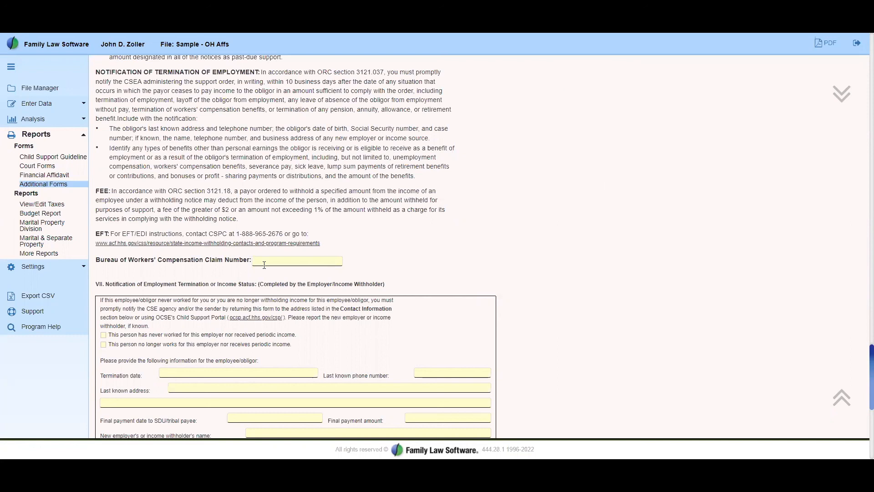
Check the IWO form's sender contact information, and open the Budget Report and examine its income, support received, mortgage, household and transportation sections.
scroll(257, 273, "down", 7)
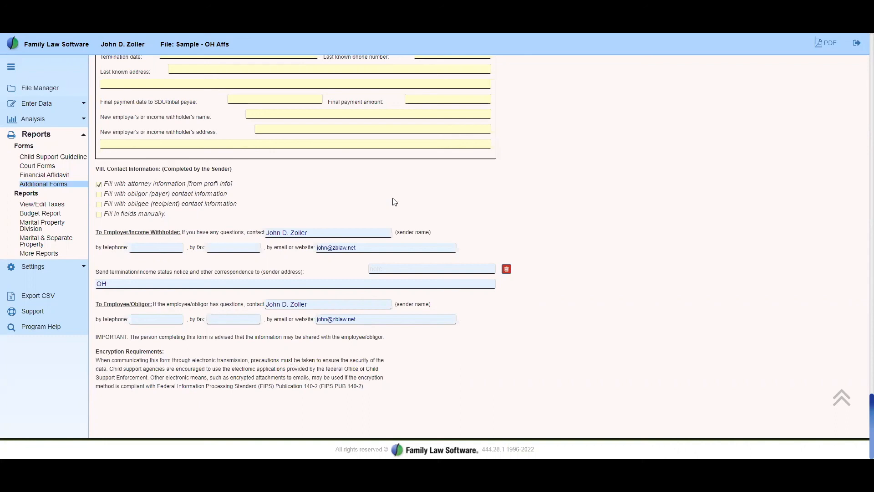
left_click(47, 216)
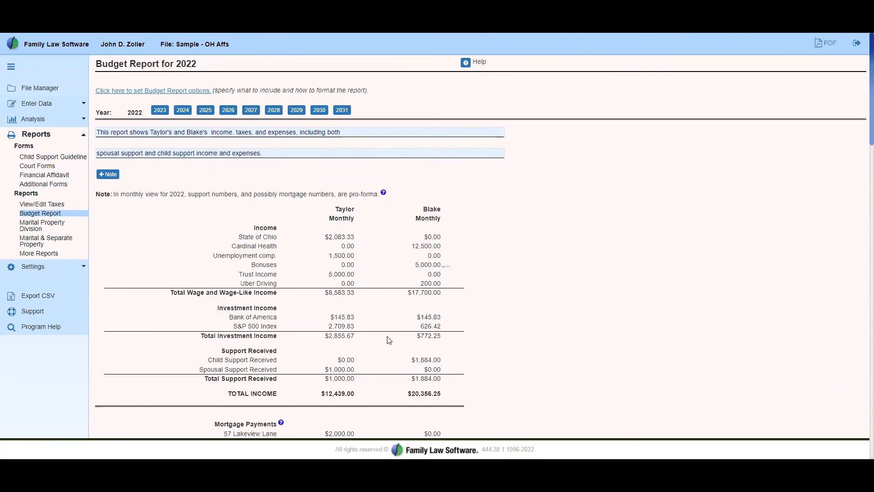
scroll(390, 340, "down", 3)
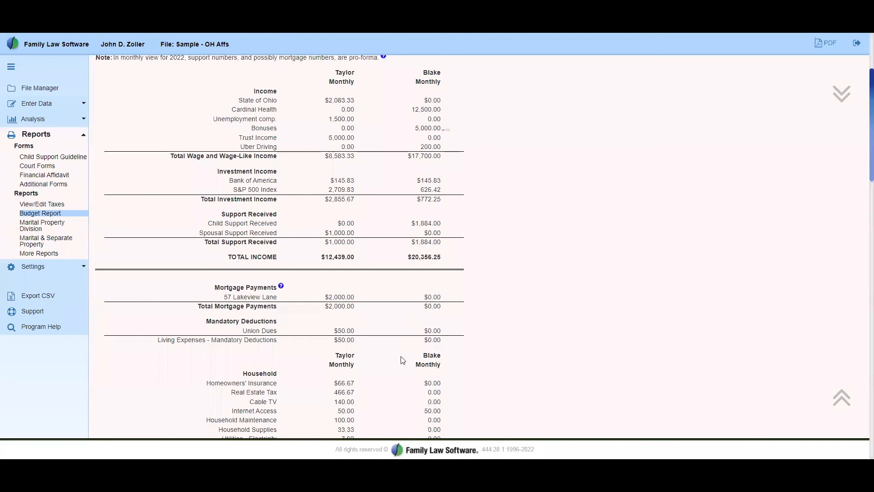
scroll(392, 373, "down", 2)
scroll(392, 372, "down", 1)
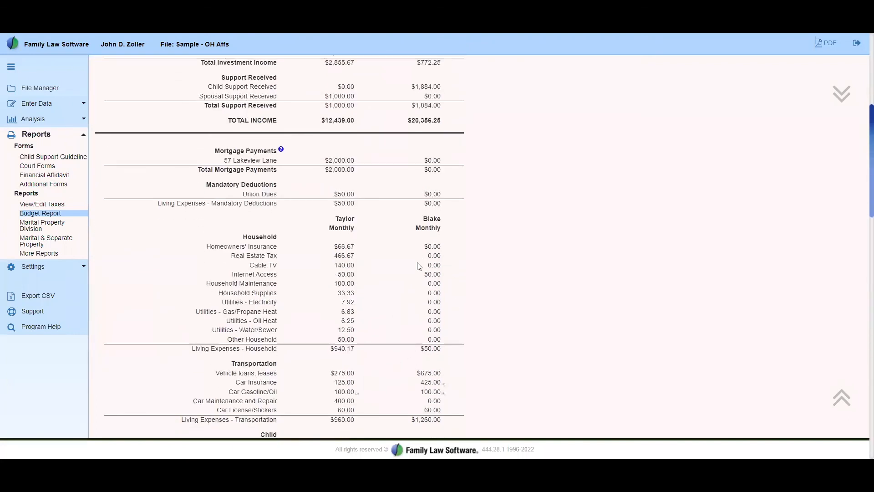
scroll(430, 351, "down", 3)
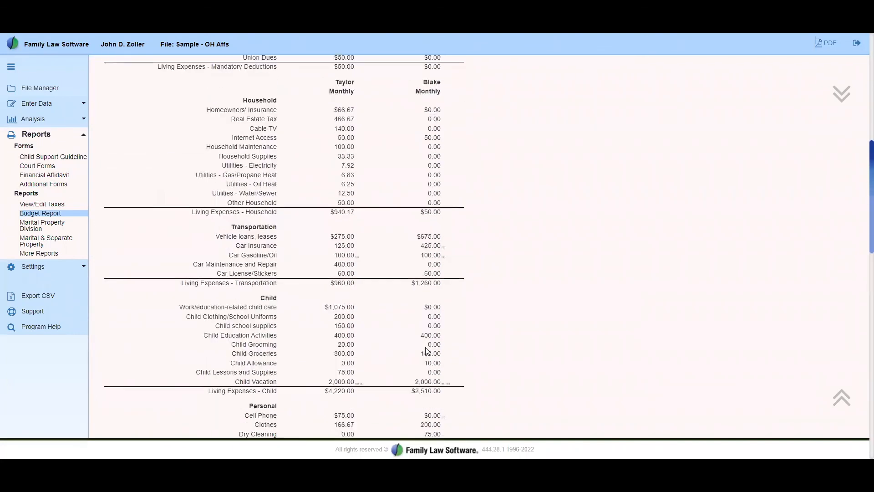
Review the Budget Report's personal, medical and other living expenses, debts, support paid, taxes, budget net income and footnotes.
scroll(427, 350, "down", 9)
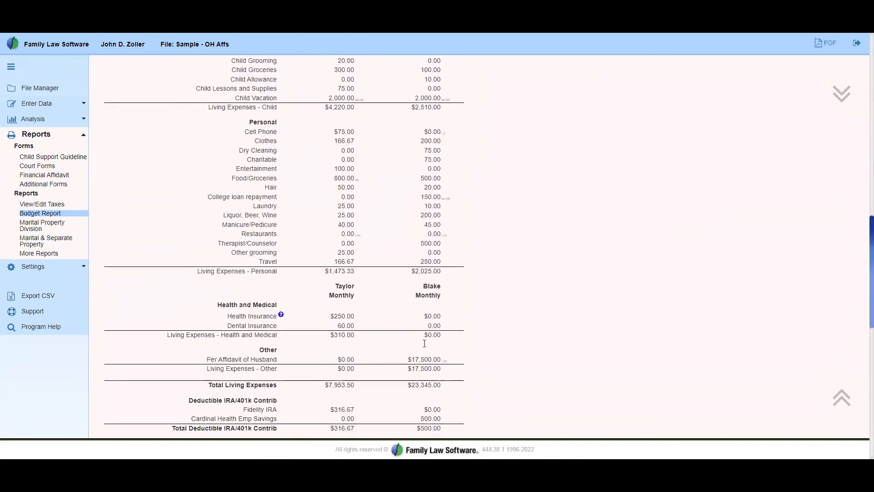
scroll(424, 337, "down", 6)
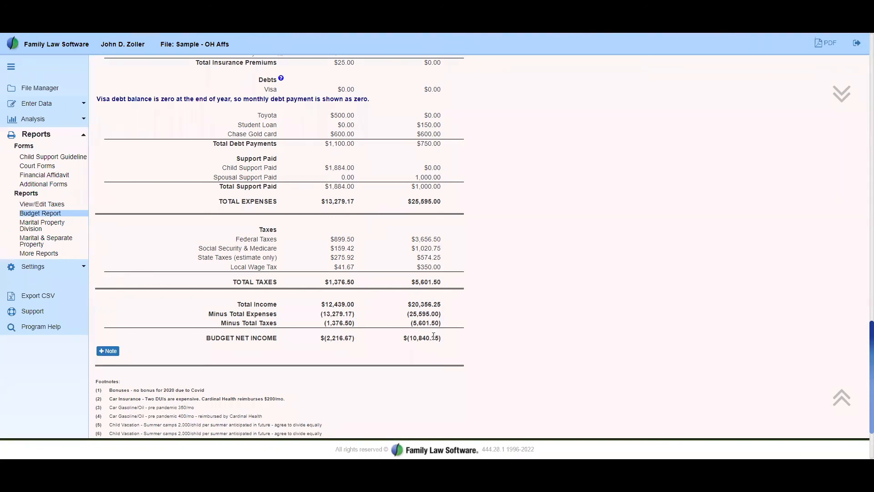
scroll(433, 337, "down", 3)
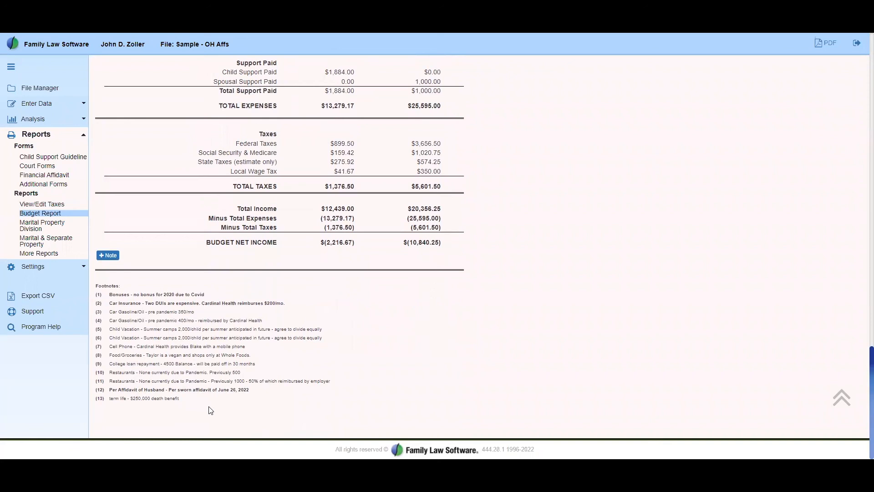
scroll(212, 409, "up", 1)
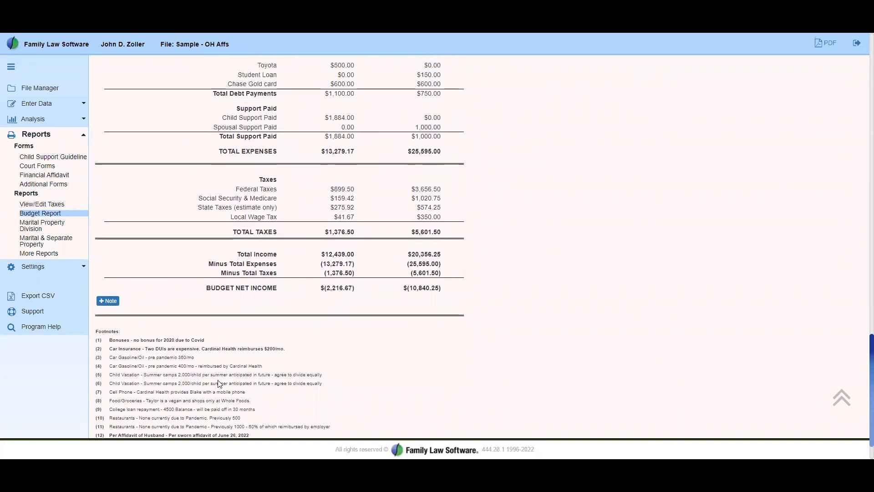
scroll(219, 383, "up", 15)
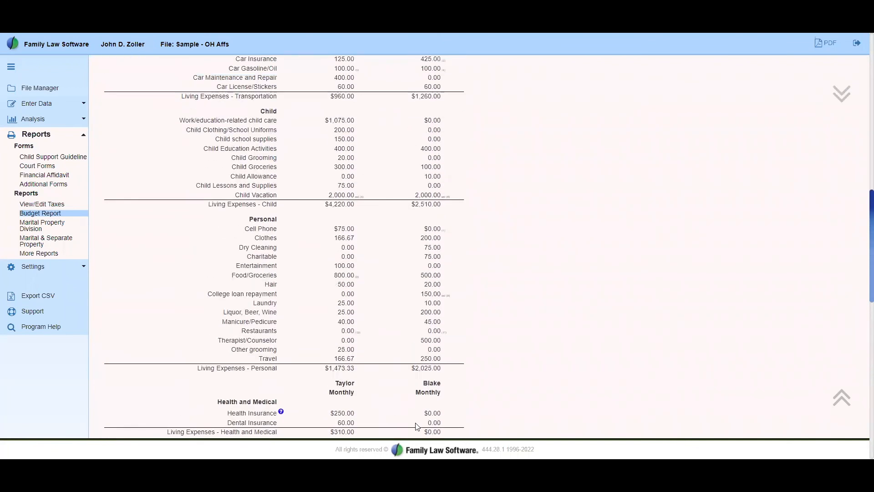